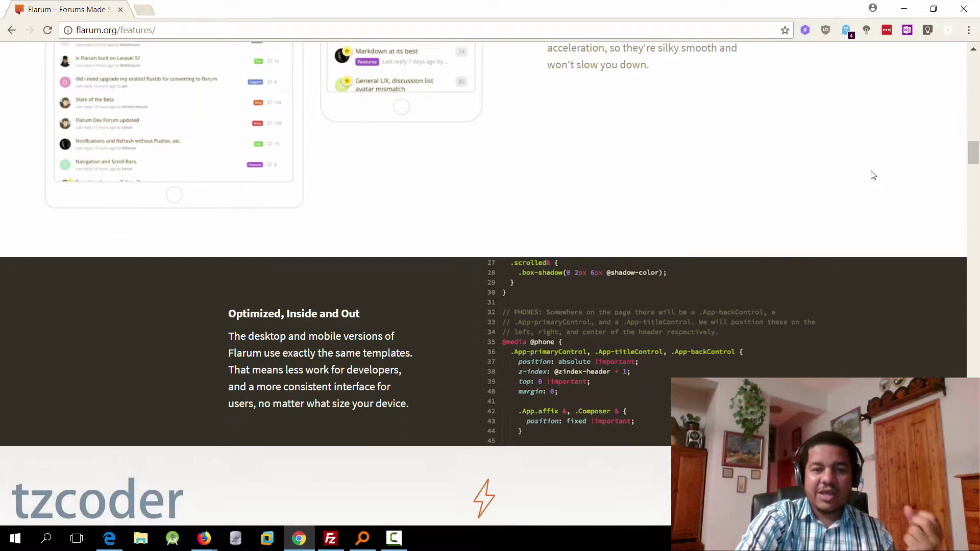
# Step: Scroll through the Flarum features page, then jump back to the top
pyautogui.scroll(-7, 873, 175)
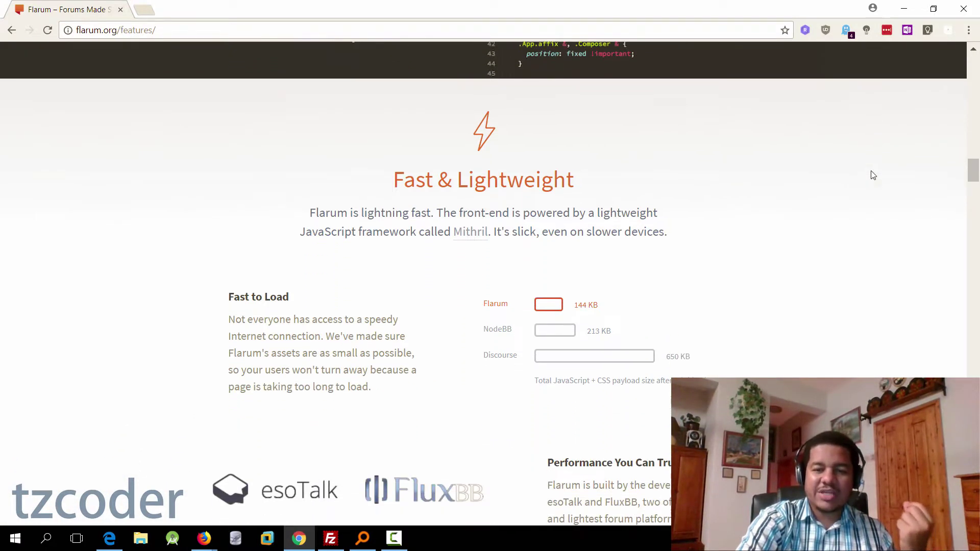
pyautogui.scroll(-7, 873, 175)
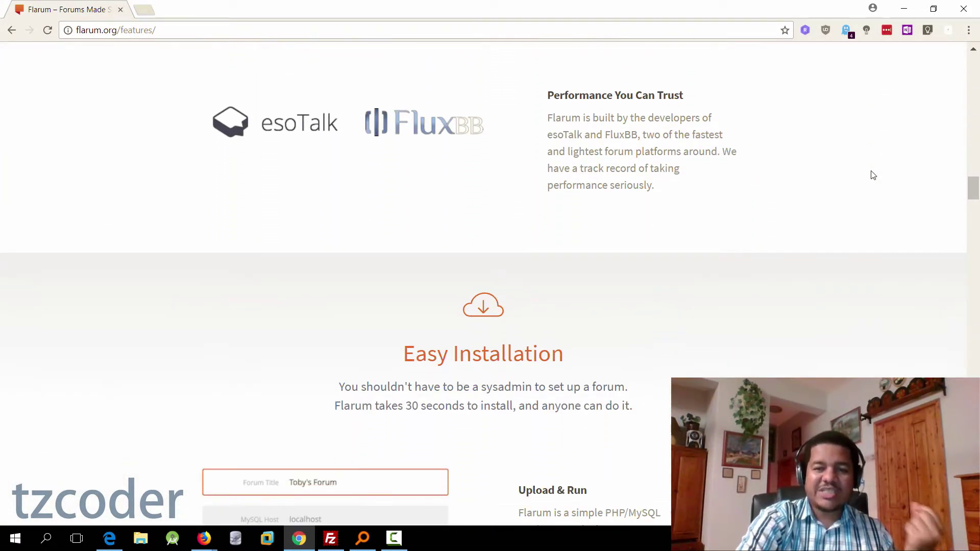
pyautogui.scroll(-7, 873, 176)
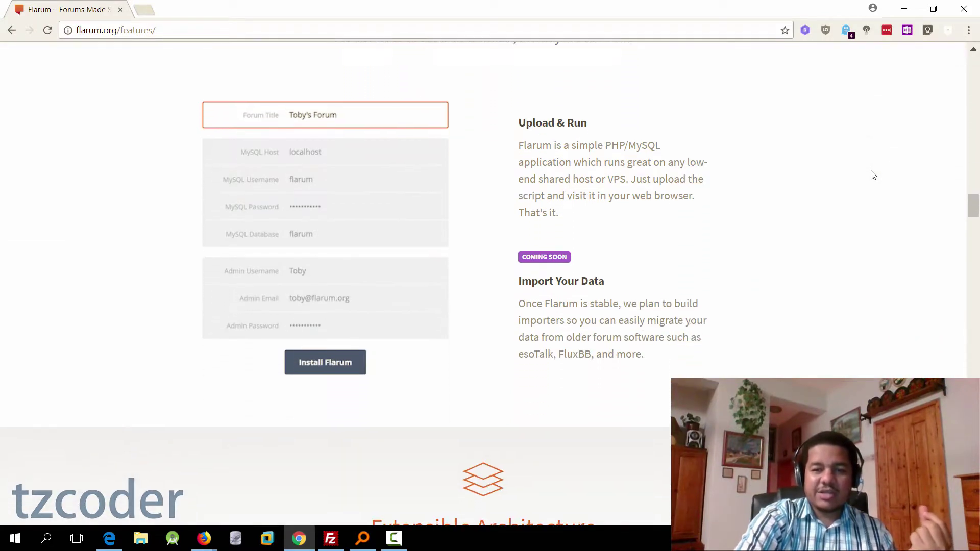
pyautogui.scroll(-7, 873, 175)
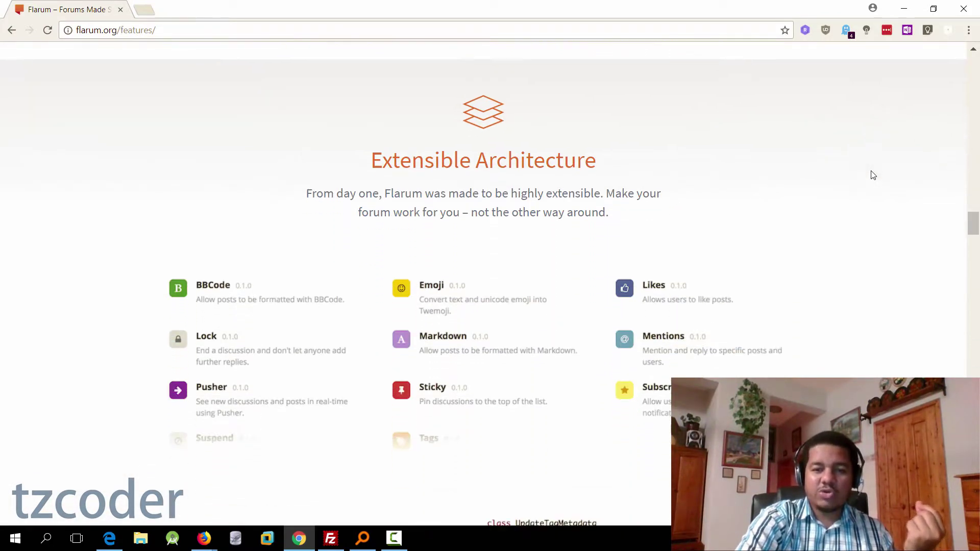
pyautogui.scroll(-7, 873, 175)
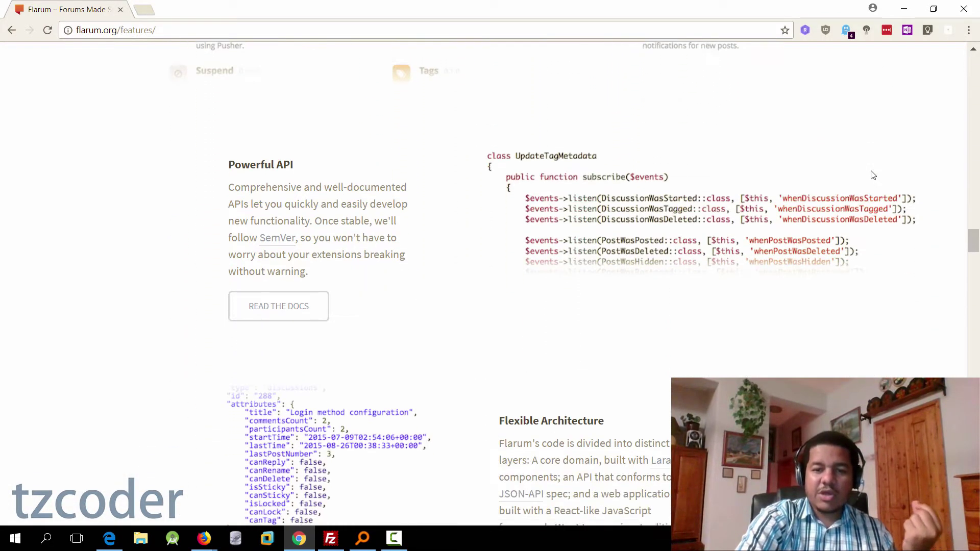
pyautogui.scroll(-7, 873, 175)
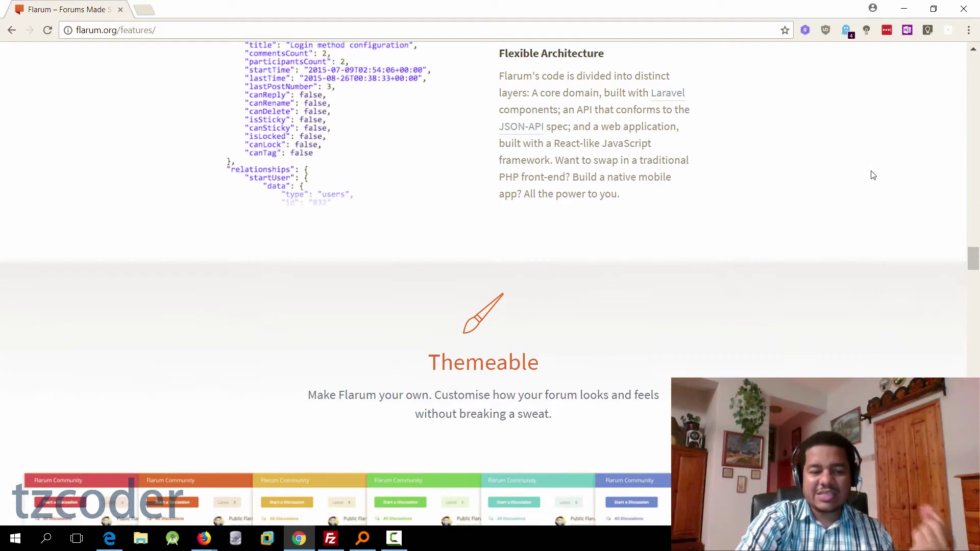
pyautogui.scroll(-7, 873, 175)
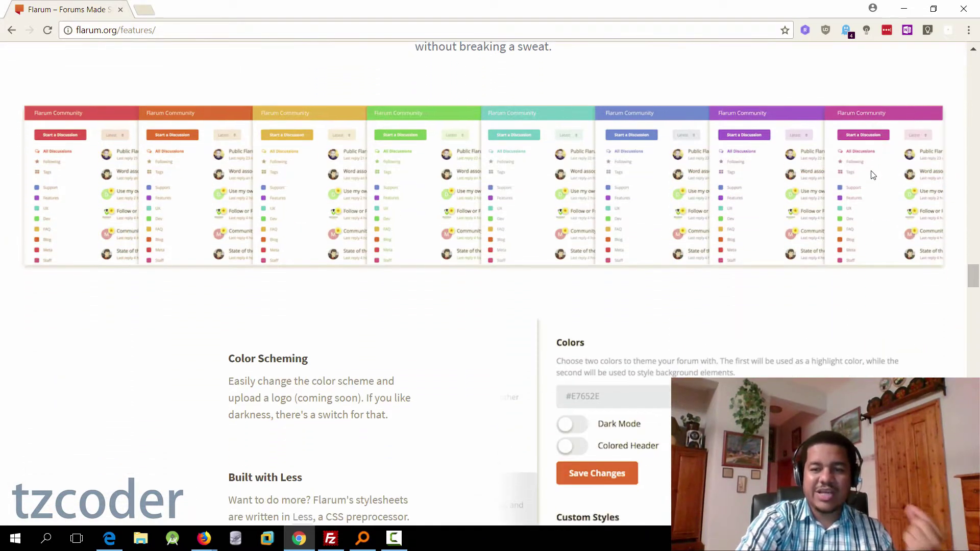
pyautogui.scroll(-7, 873, 175)
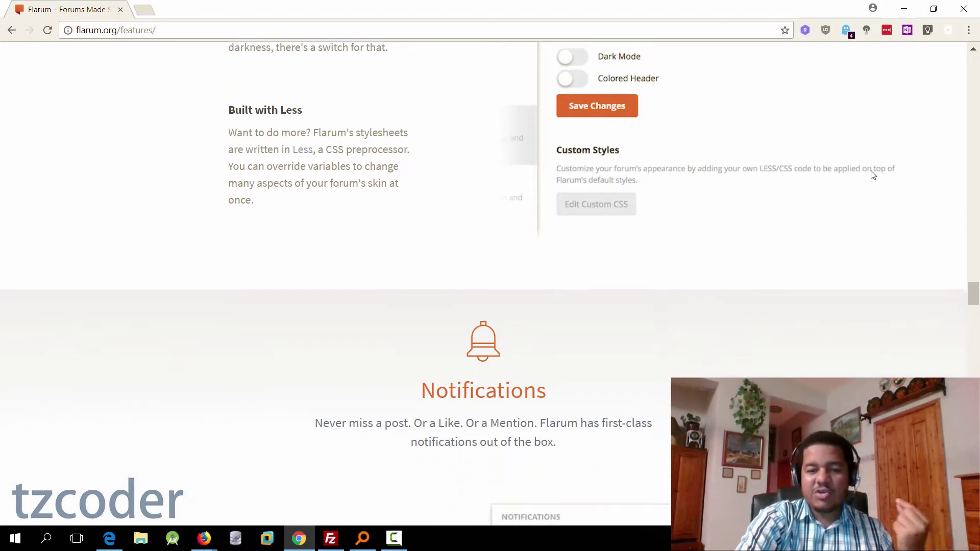
pyautogui.scroll(-7, 873, 175)
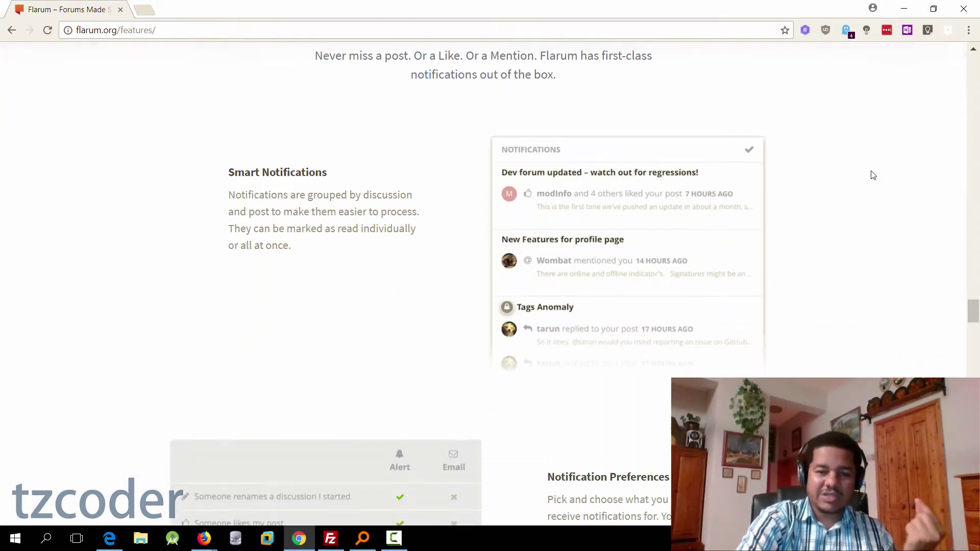
pyautogui.scroll(-7, 874, 175)
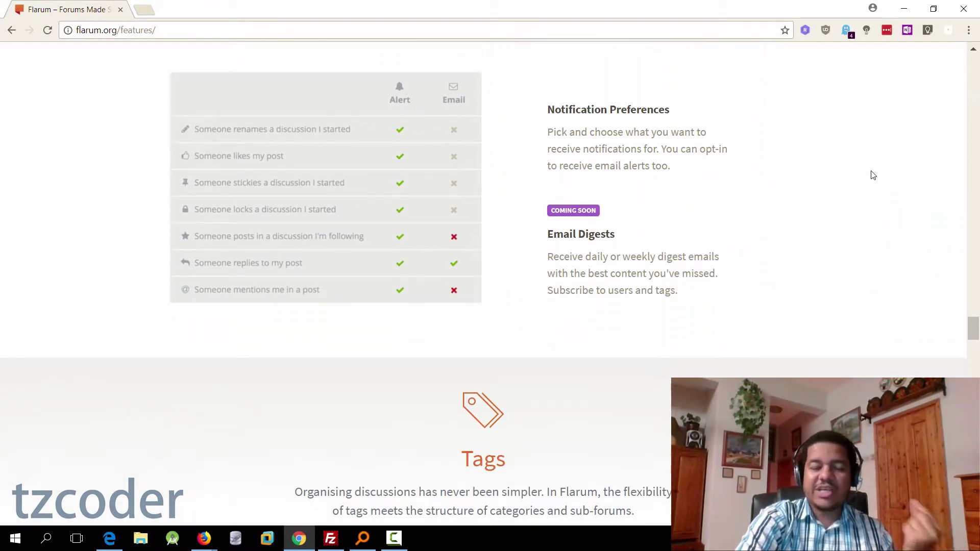
pyautogui.scroll(-7, 873, 175)
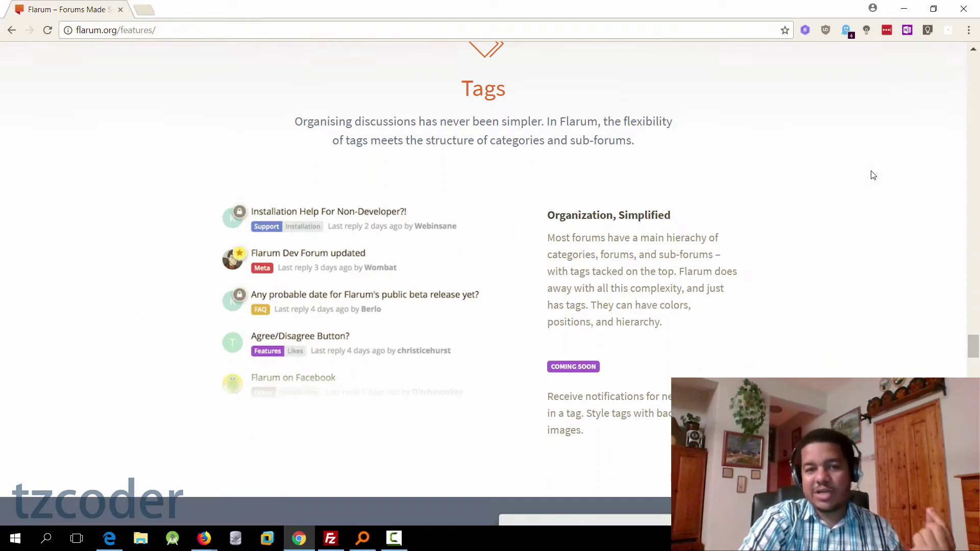
pyautogui.scroll(-7, 873, 175)
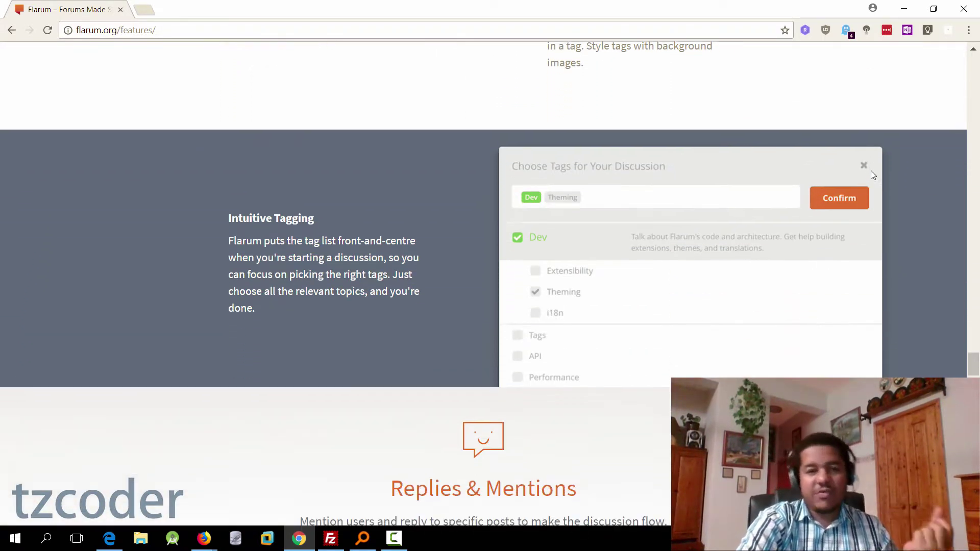
pyautogui.scroll(-7, 873, 175)
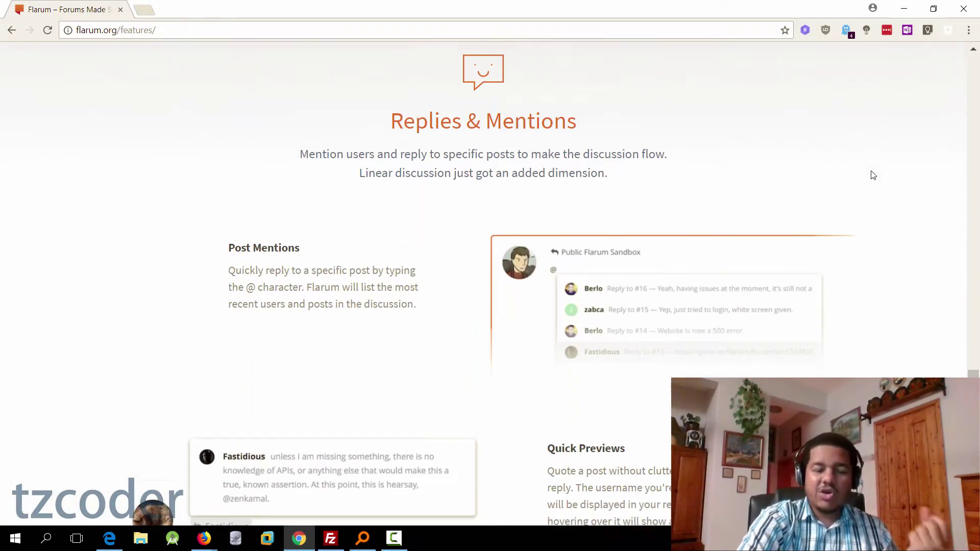
pyautogui.scroll(-7, 873, 175)
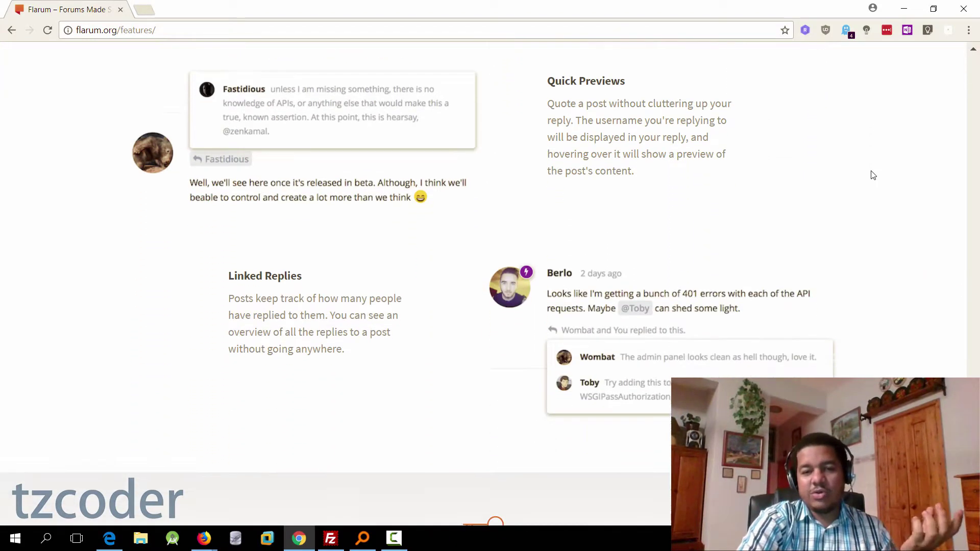
pyautogui.scroll(-7, 873, 176)
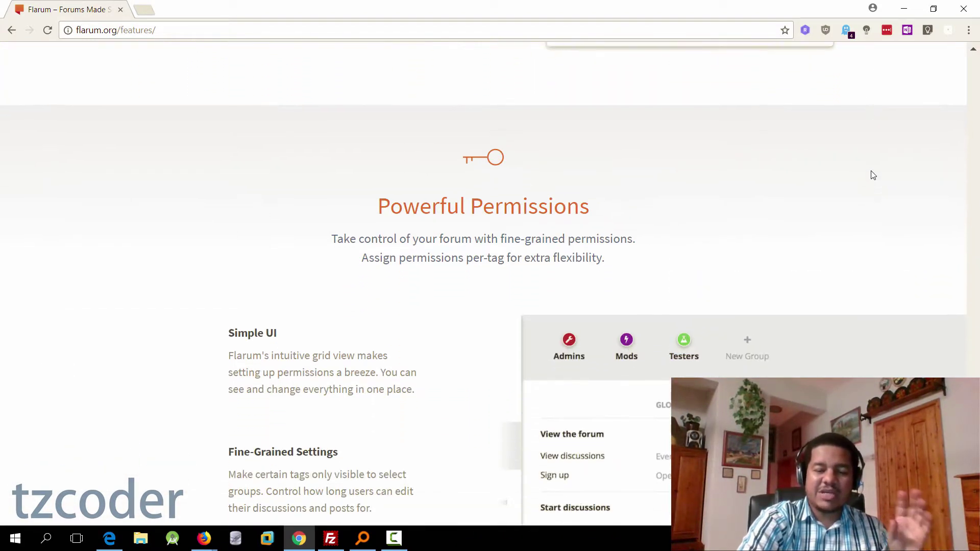
pyautogui.scroll(-7, 873, 175)
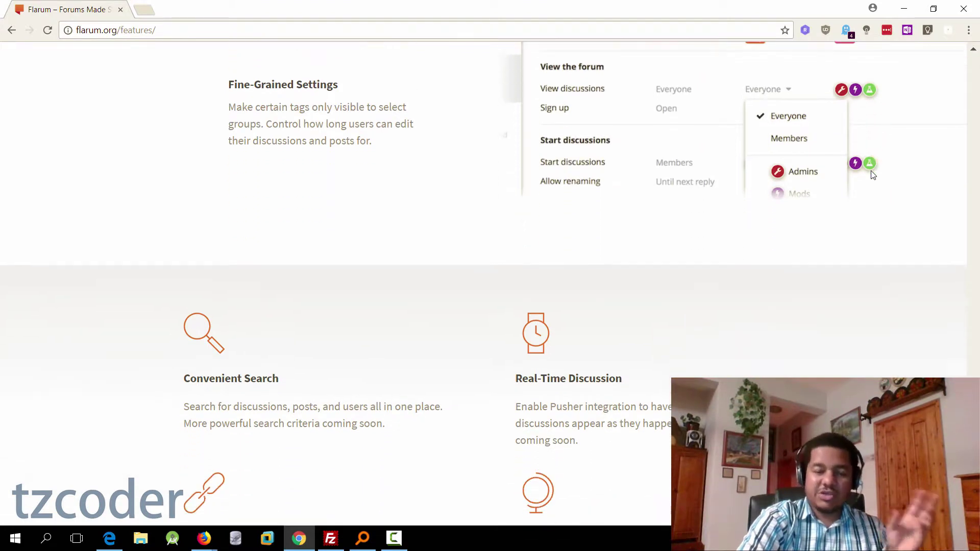
pyautogui.scroll(-7, 873, 175)
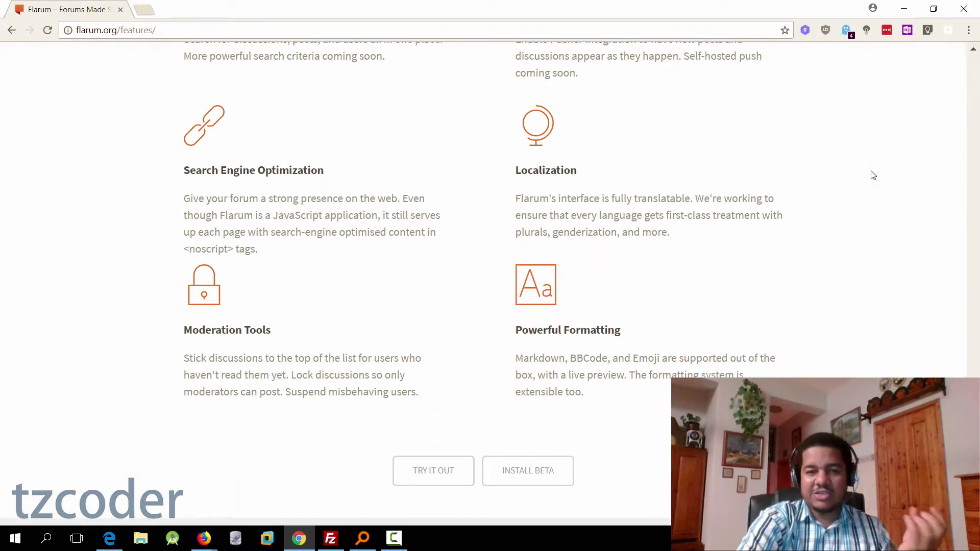
pyautogui.scroll(-7, 873, 175)
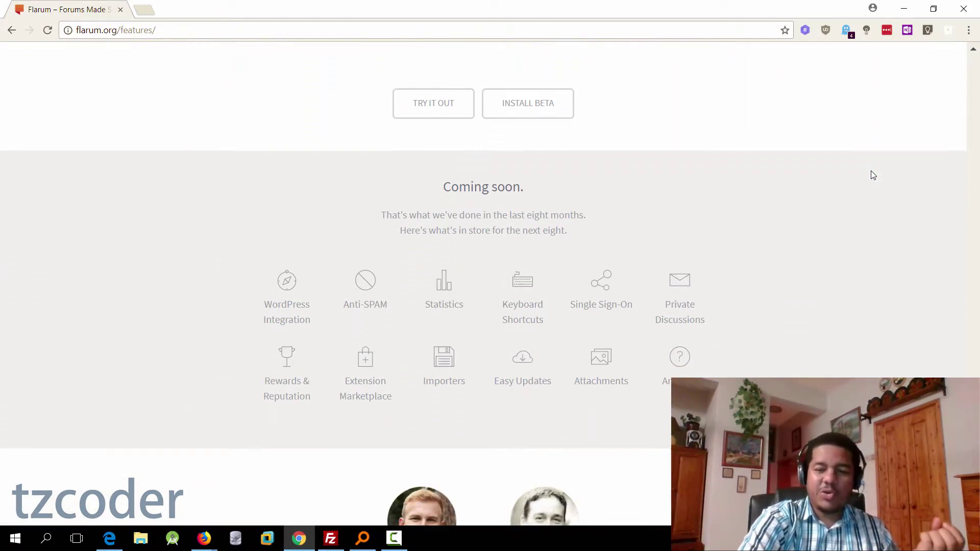
pyautogui.scroll(-7, 873, 176)
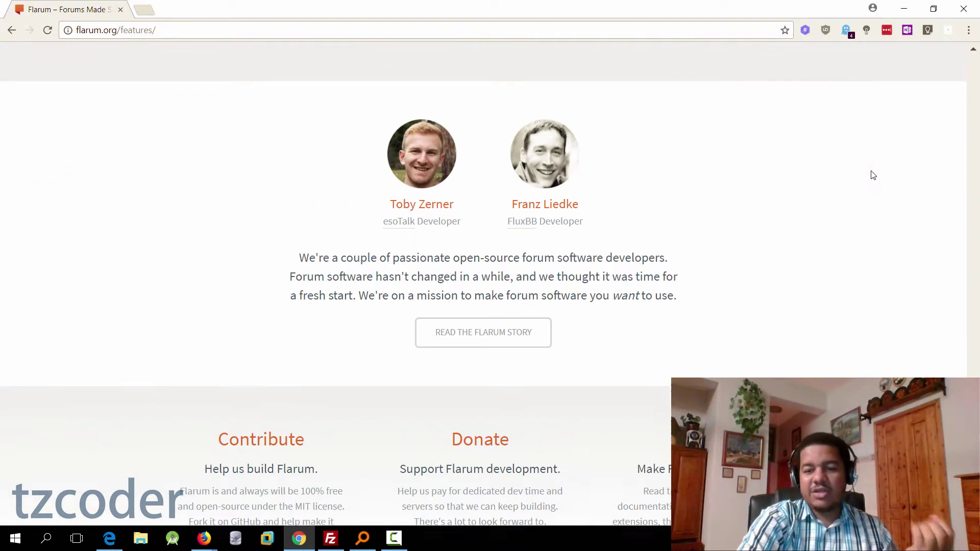
pyautogui.scroll(-1, 873, 176)
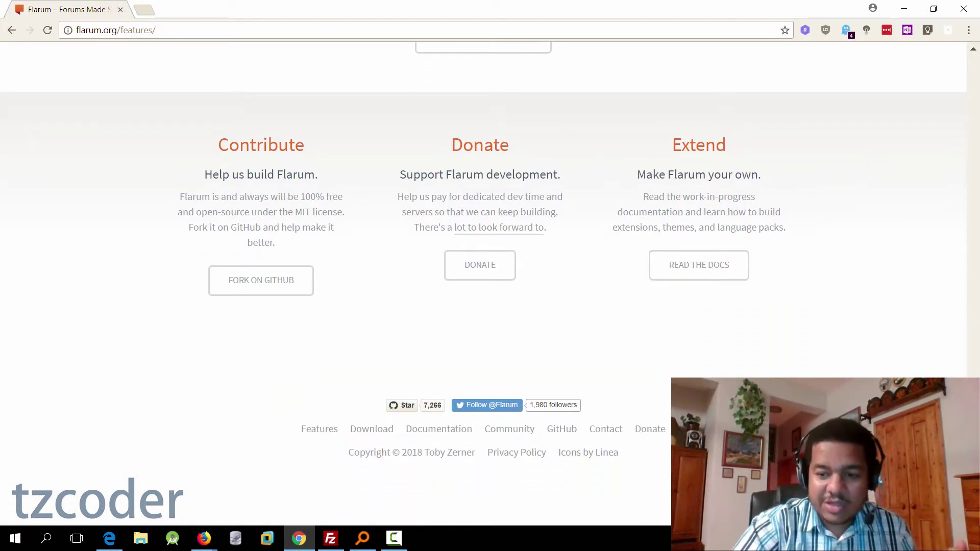
pyautogui.press('Home')
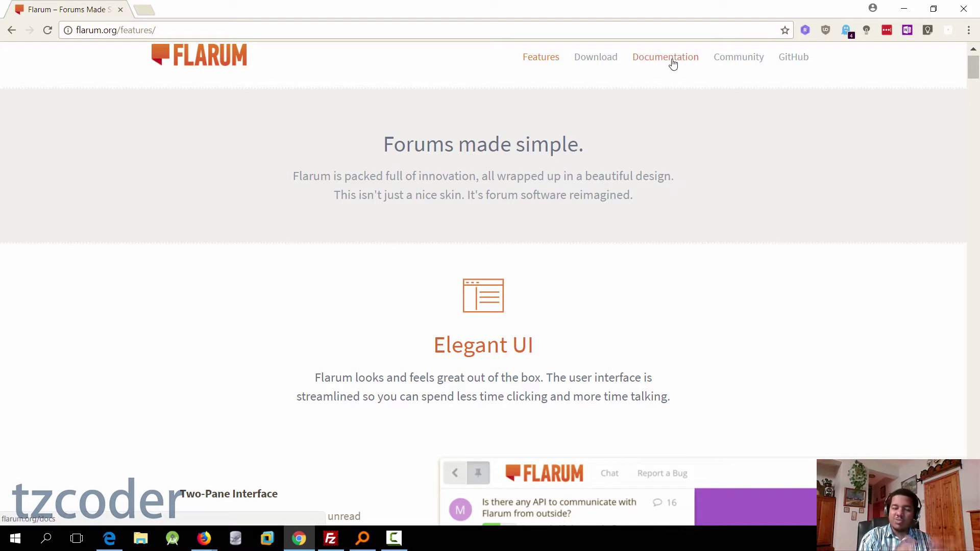
# Step: Open the Flarum Community forum, browse its discussion list and open one discussion
pyautogui.click(745, 63)
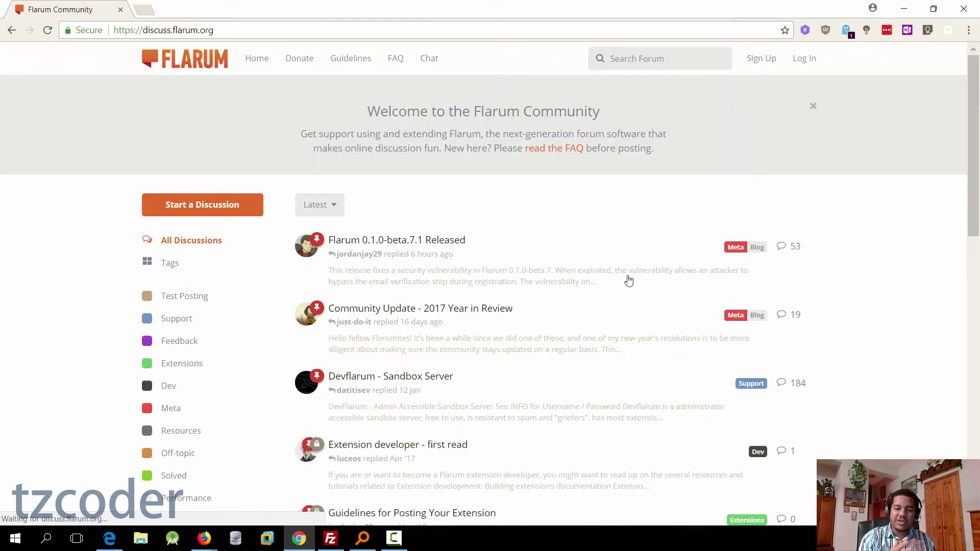
pyautogui.scroll(-3, 550, 305)
pyautogui.scroll(-2, 550, 304)
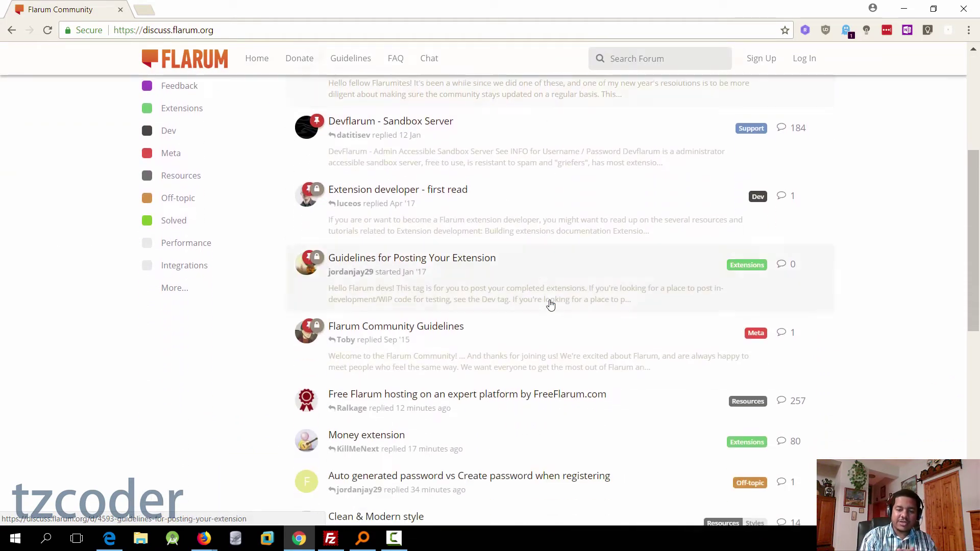
pyautogui.scroll(5, 549, 305)
pyautogui.click(469, 254)
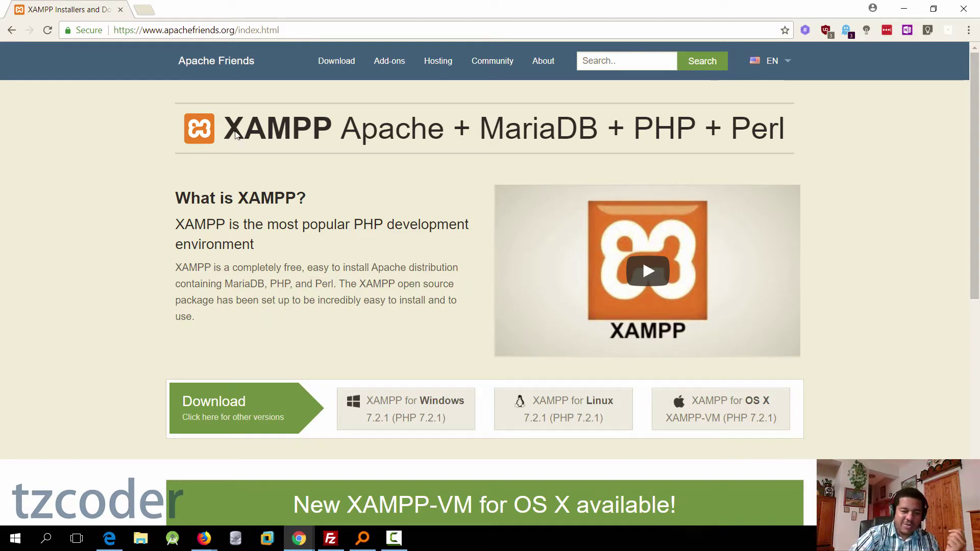
# Step: Download the 32-bit XAMPP 7.1.13 Windows installer from the other-versions list
pyautogui.moveTo(251, 133); pyautogui.dragTo(305, 133)
pyautogui.click(305, 133)
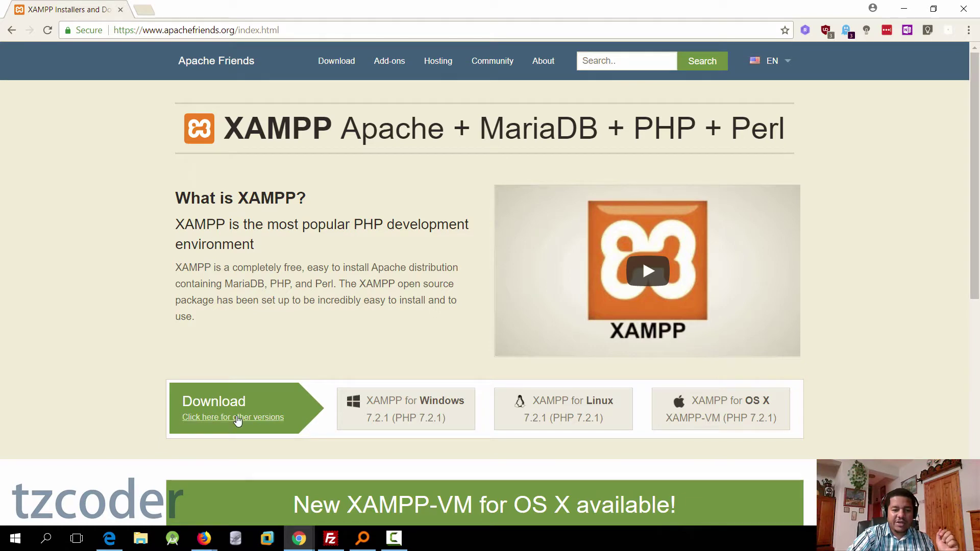
pyautogui.click(238, 420)
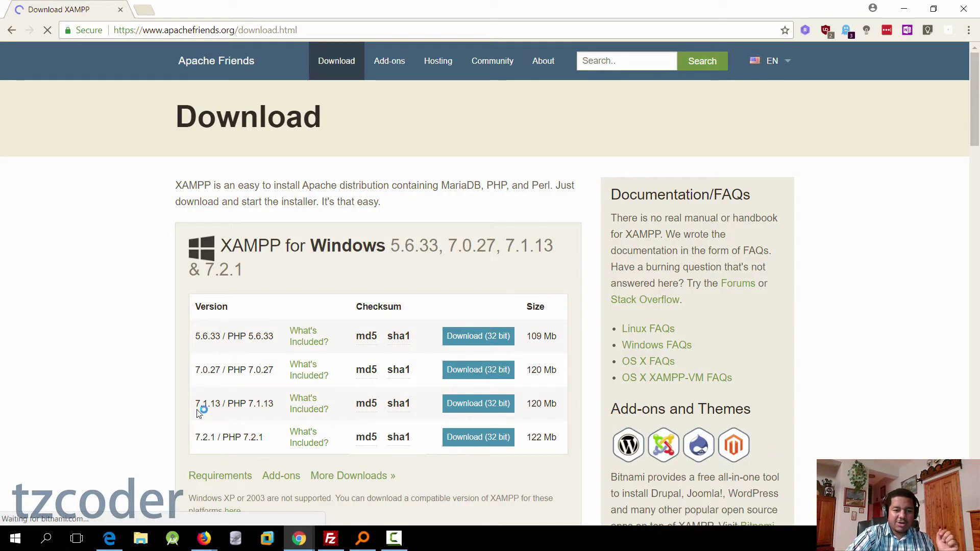
pyautogui.moveTo(196, 405); pyautogui.dragTo(225, 405)
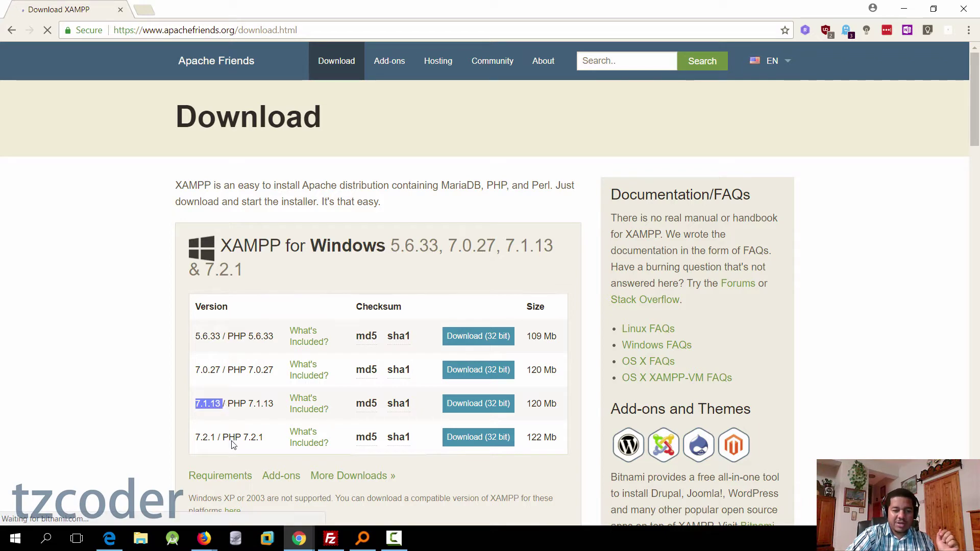
pyautogui.click(502, 405)
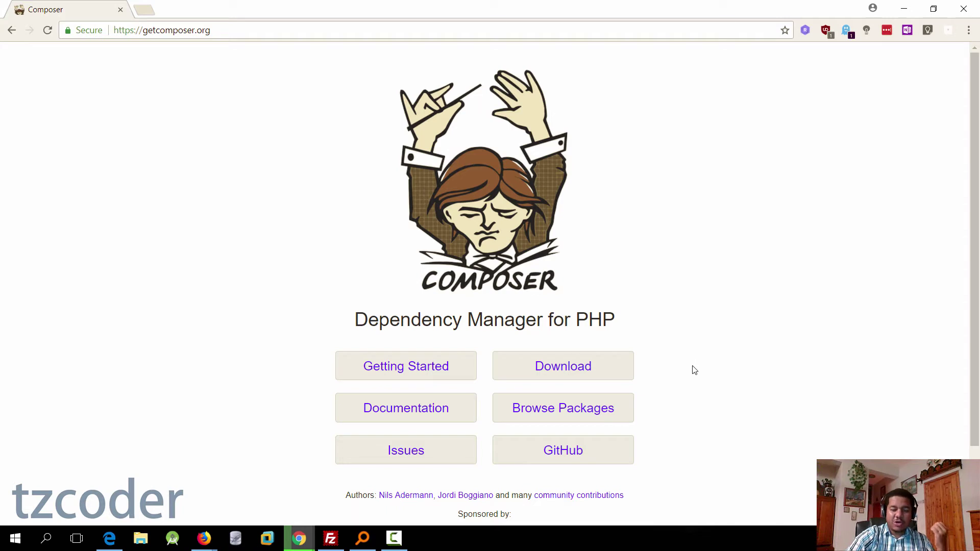
# Step: Go to Composer's download page and download the Composer-Setup.exe Windows installer
pyautogui.moveTo(359, 318); pyautogui.dragTo(676, 330)
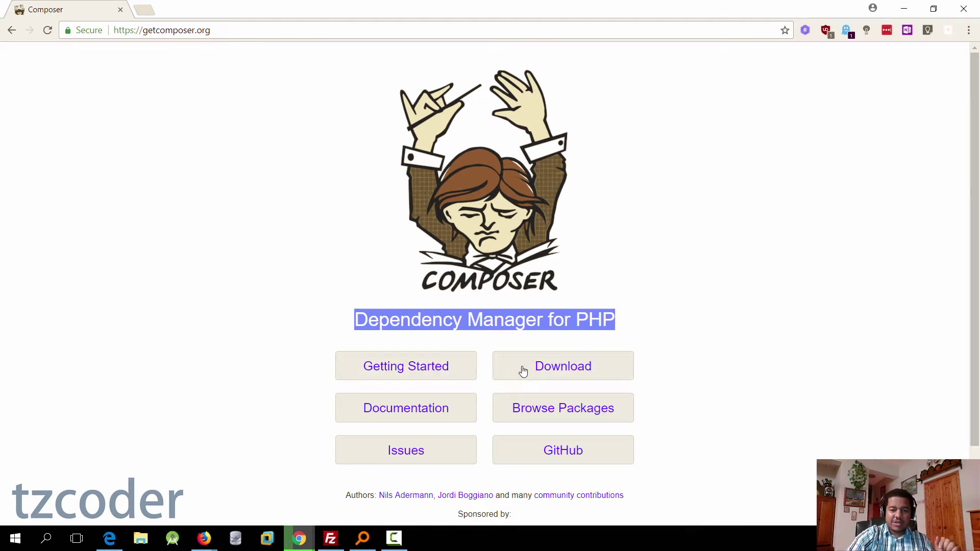
pyautogui.click(549, 374)
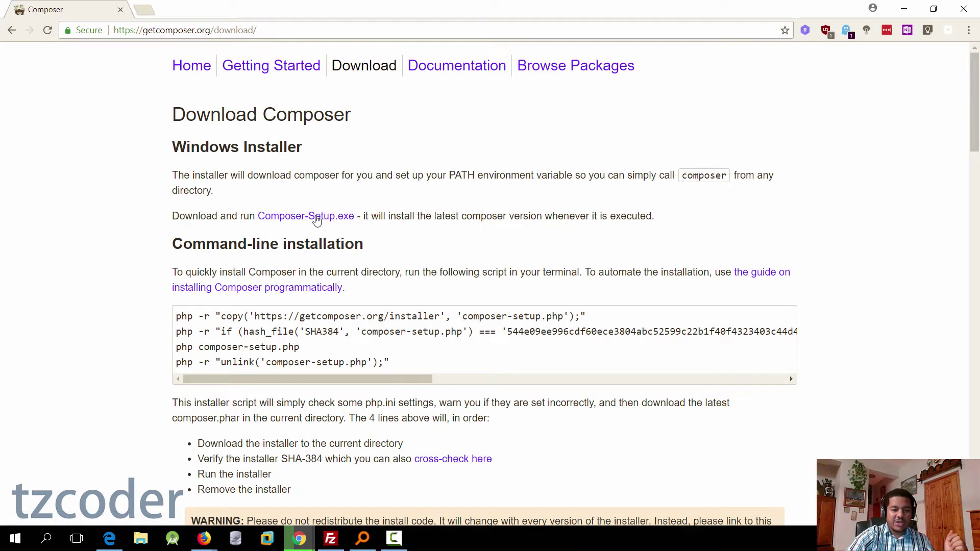
pyautogui.click(340, 221)
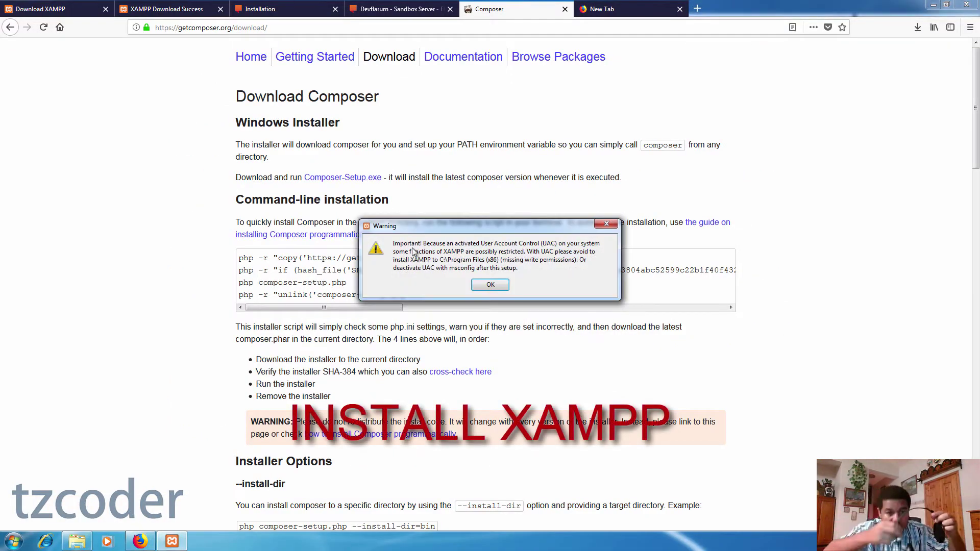
# Step: Dismiss the UAC warning and install XAMPP with default components into C:\xampp
pyautogui.click(489, 287)
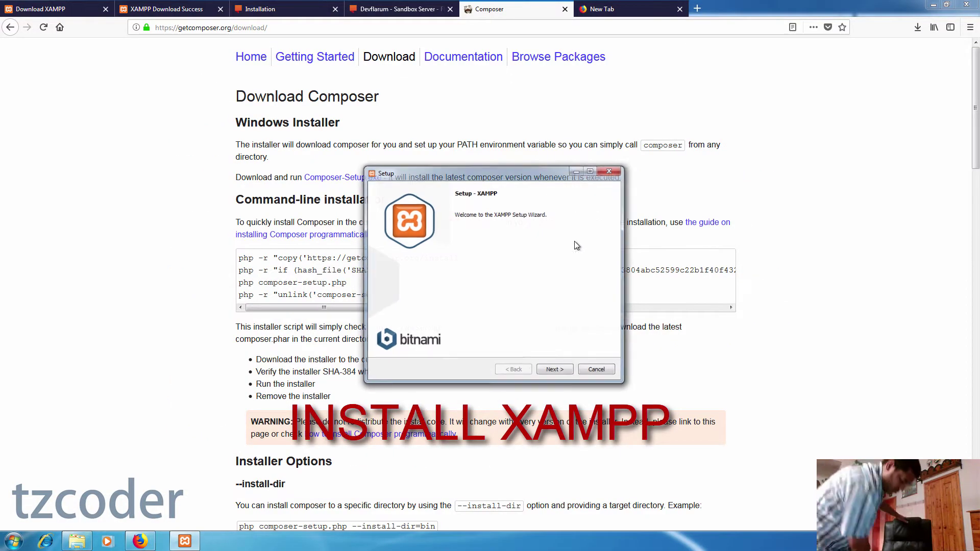
pyautogui.click(553, 371)
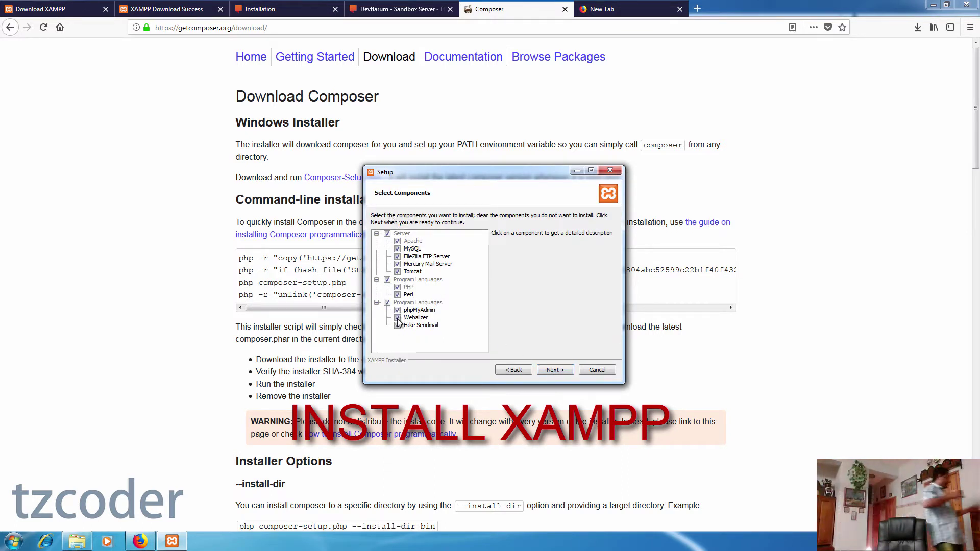
pyautogui.click(554, 371)
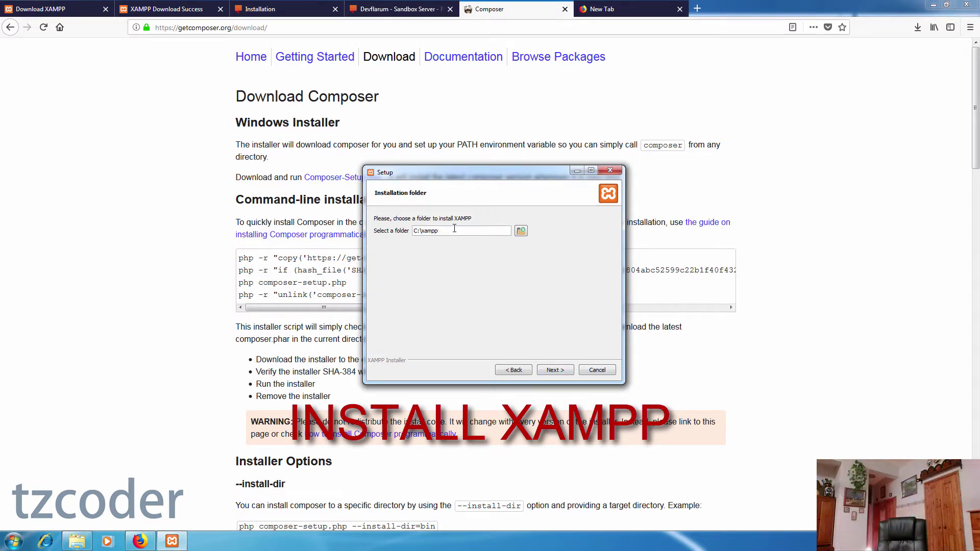
pyautogui.click(558, 369)
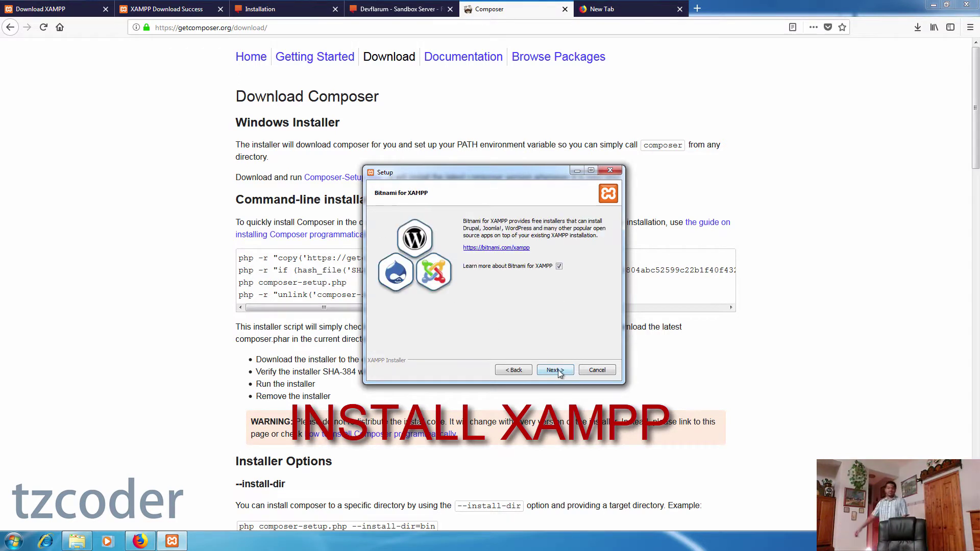
pyautogui.click(557, 369)
pyautogui.click(554, 370)
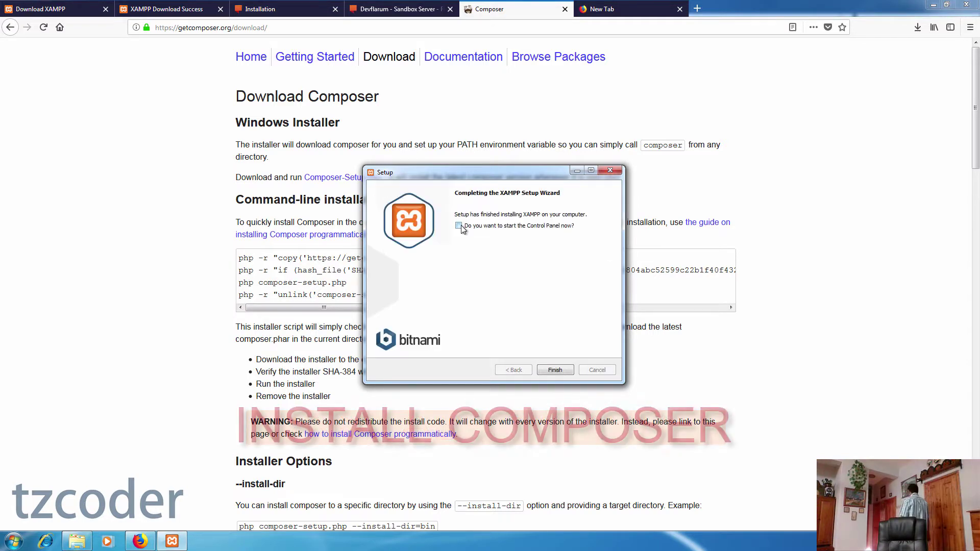
pyautogui.click(558, 368)
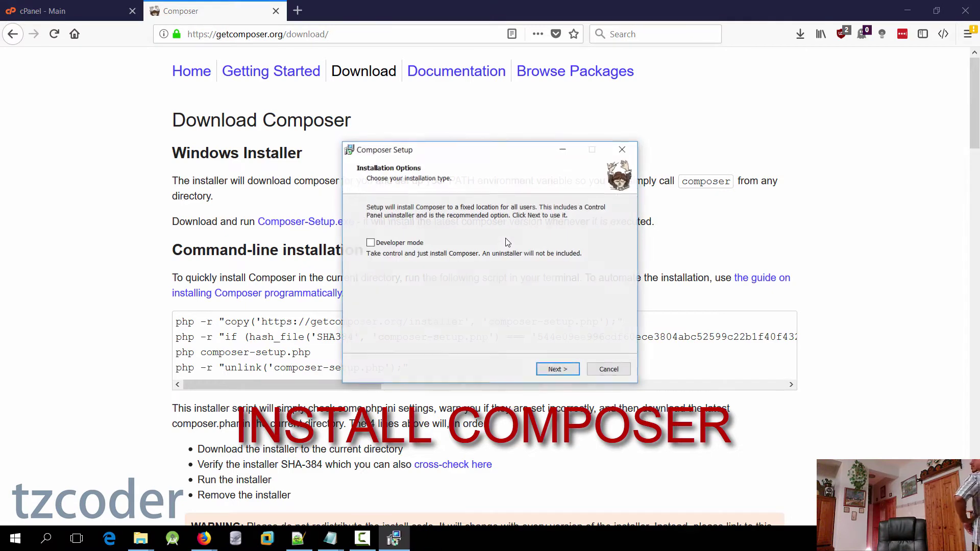
# Step: Install Composer with the default type, C:\xampp\php\php.exe, and no proxy settings
pyautogui.click(558, 369)
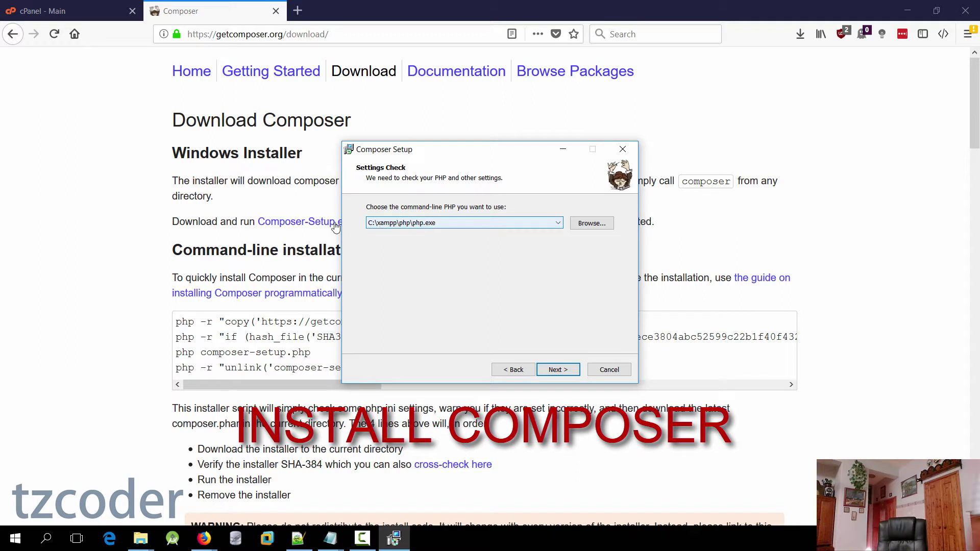
pyautogui.click(558, 369)
pyautogui.click(558, 369)
pyautogui.click(559, 370)
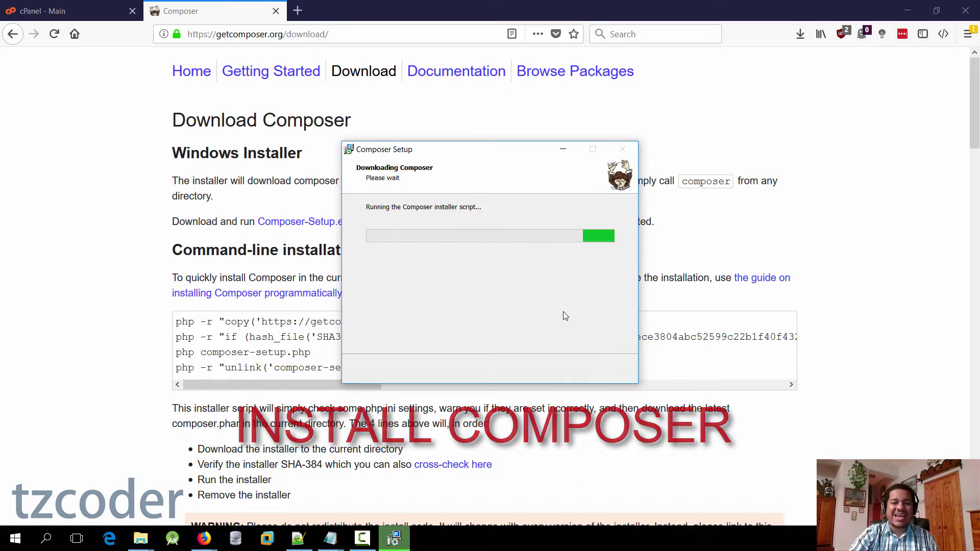
pyautogui.click(567, 371)
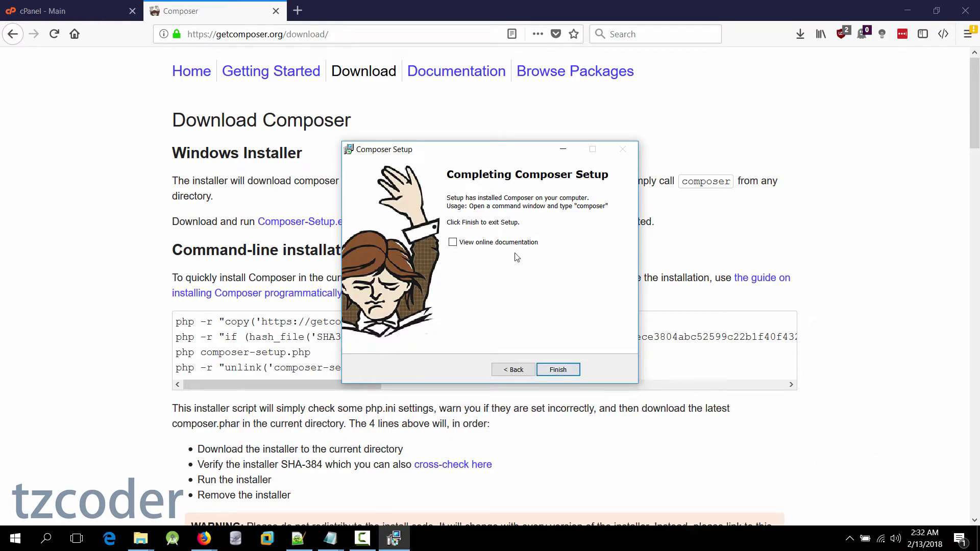
pyautogui.click(567, 372)
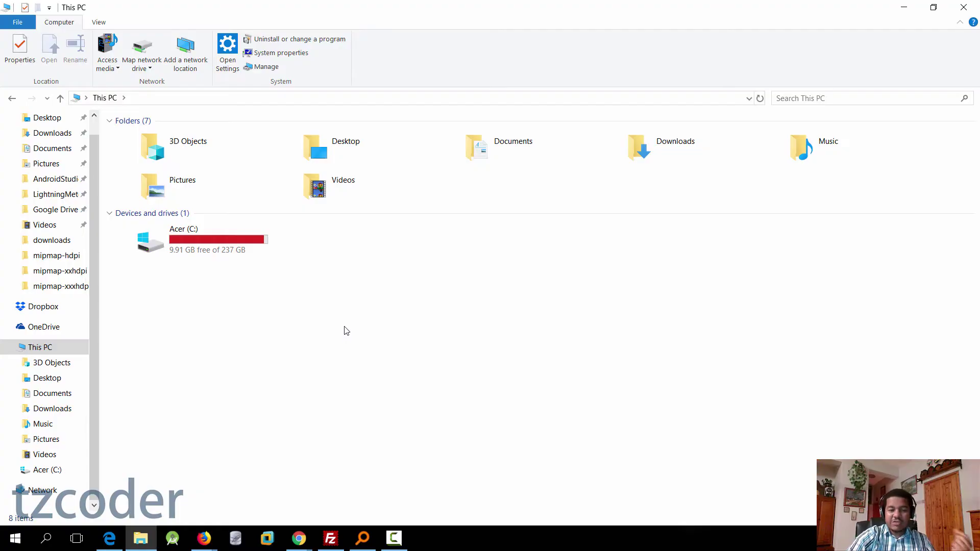
# Step: Create a new folder named flarum inside C:\xampp\htdocs and open it
pyautogui.doubleClick(227, 240)
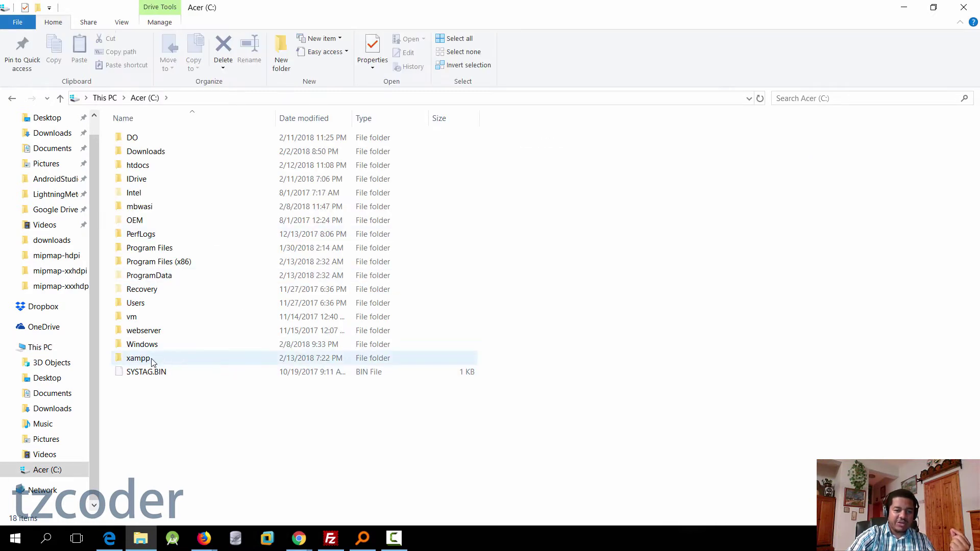
pyautogui.click(148, 363)
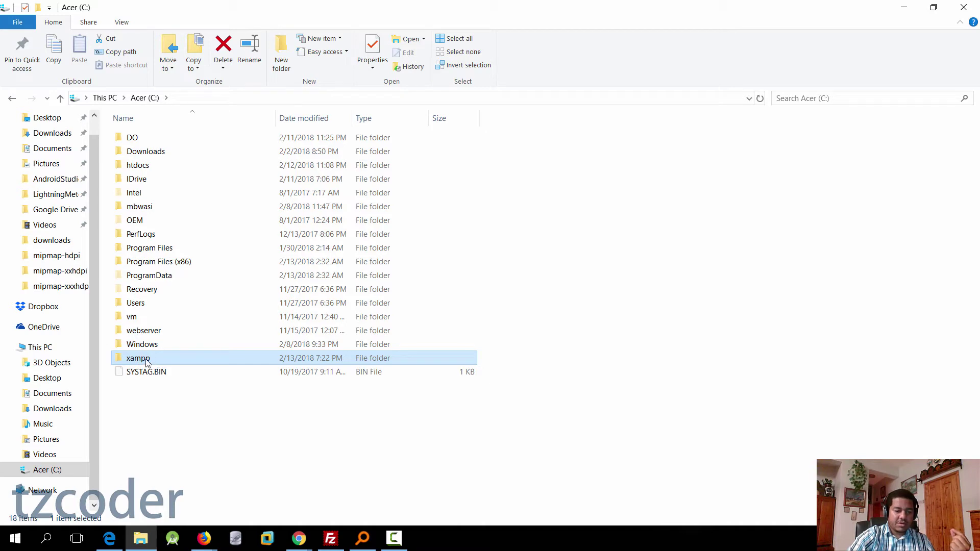
pyautogui.doubleClick(146, 363)
pyautogui.click(143, 209)
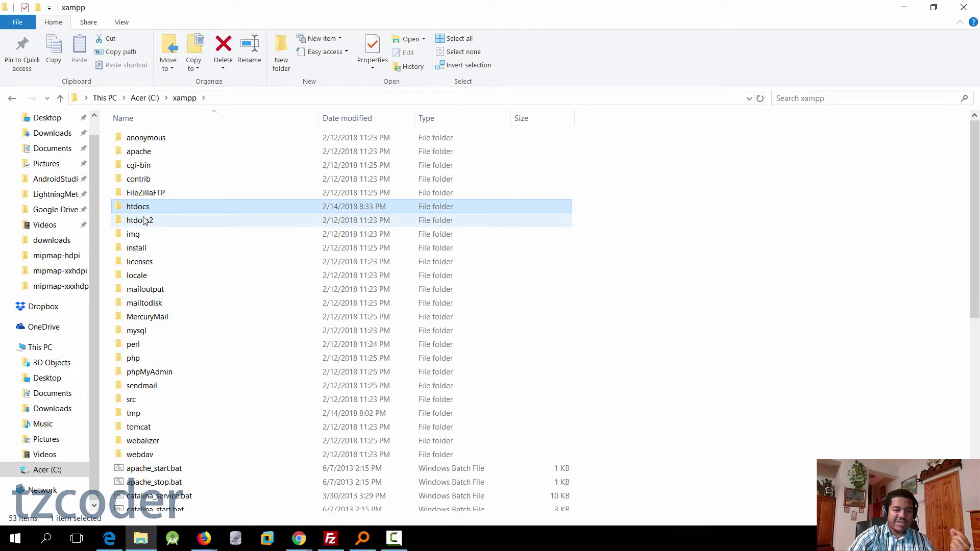
pyautogui.doubleClick(145, 211)
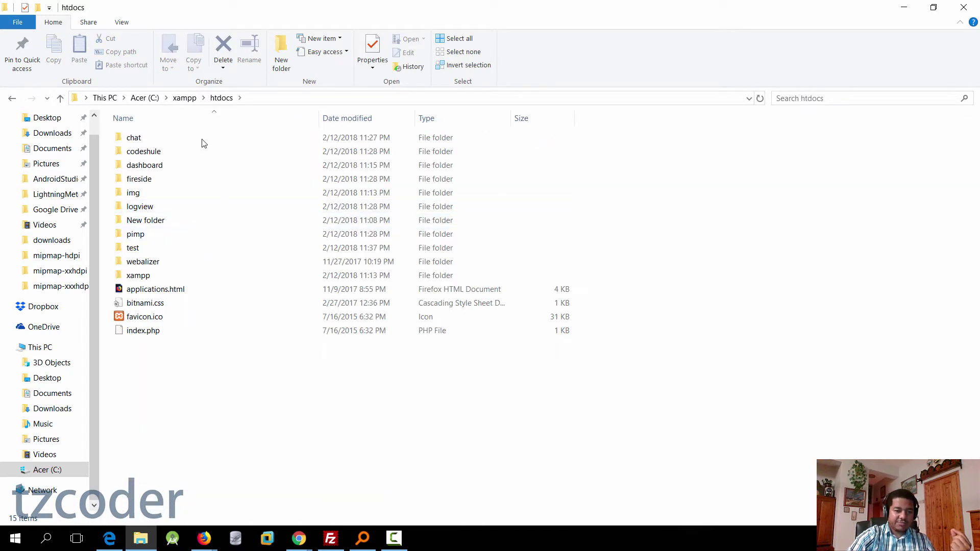
pyautogui.click(286, 56)
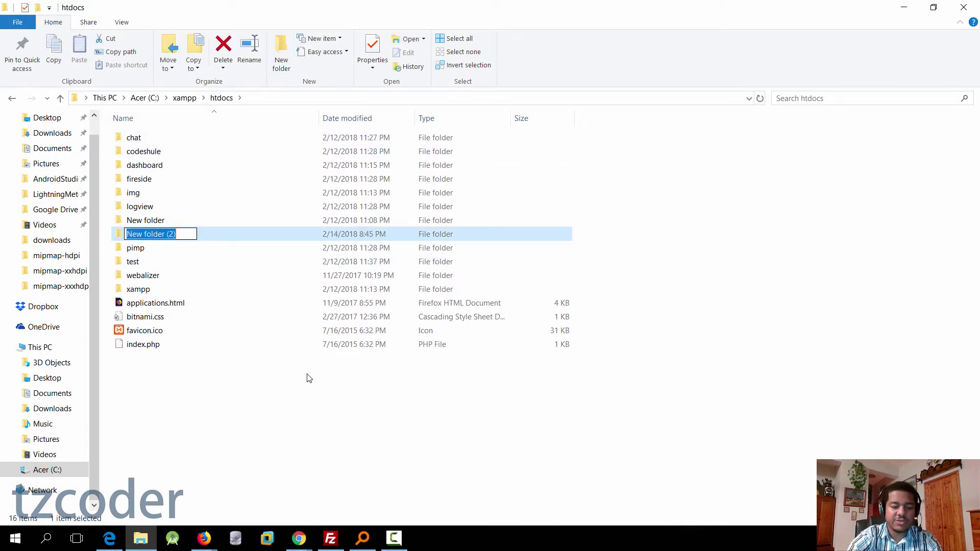
pyautogui.write('flarum')
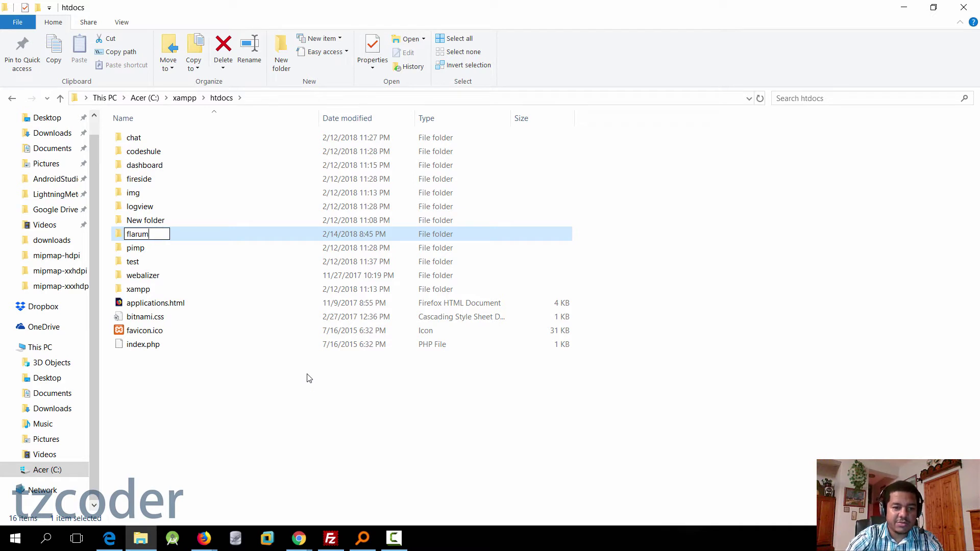
pyautogui.press('Return')
pyautogui.press('Return')
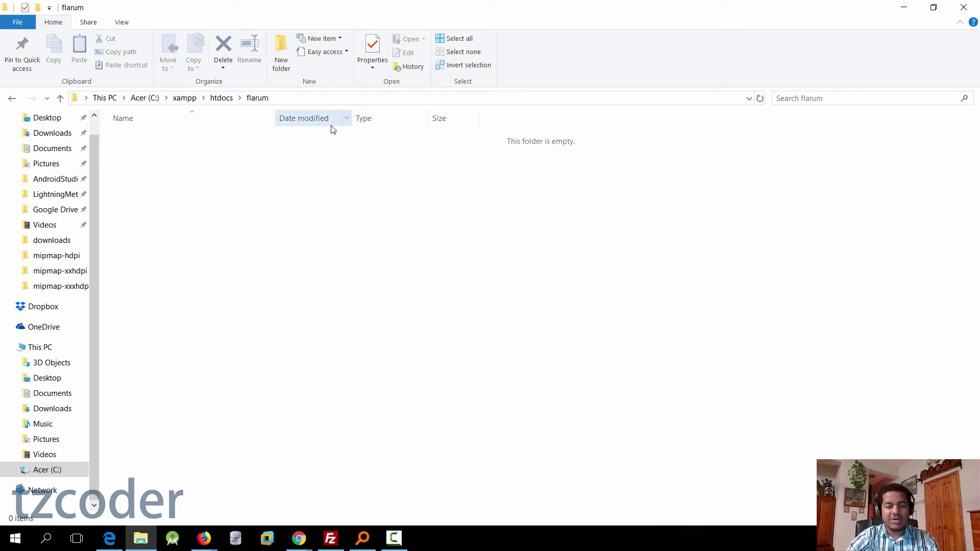
# Step: Open a command prompt in the flarum folder by entering cmd in the address bar
pyautogui.click(328, 100)
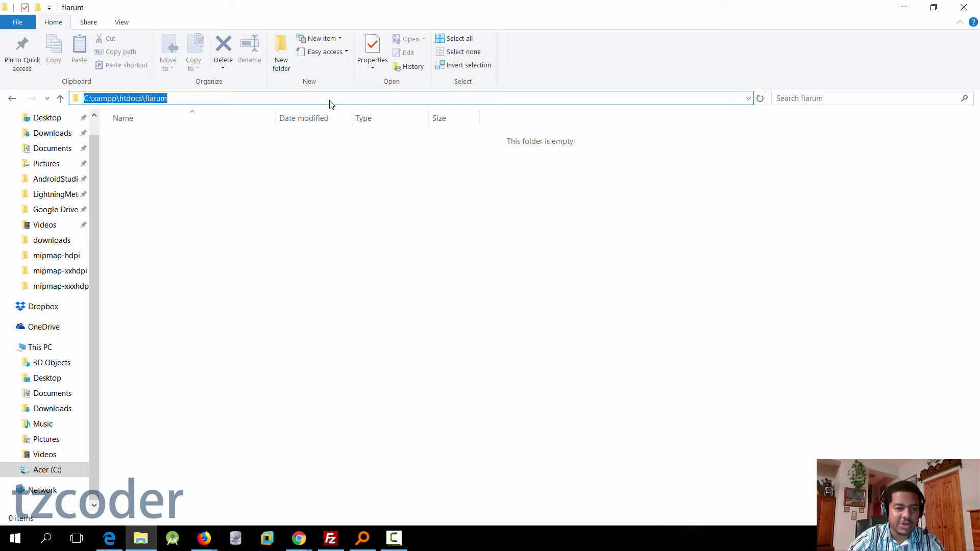
pyautogui.press('Escape')
pyautogui.click(296, 96)
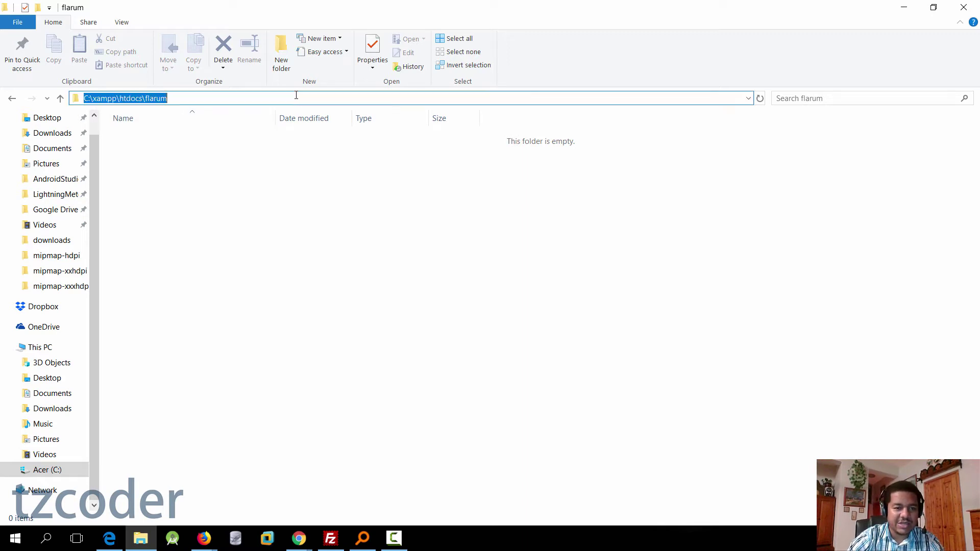
pyautogui.write('cmd')
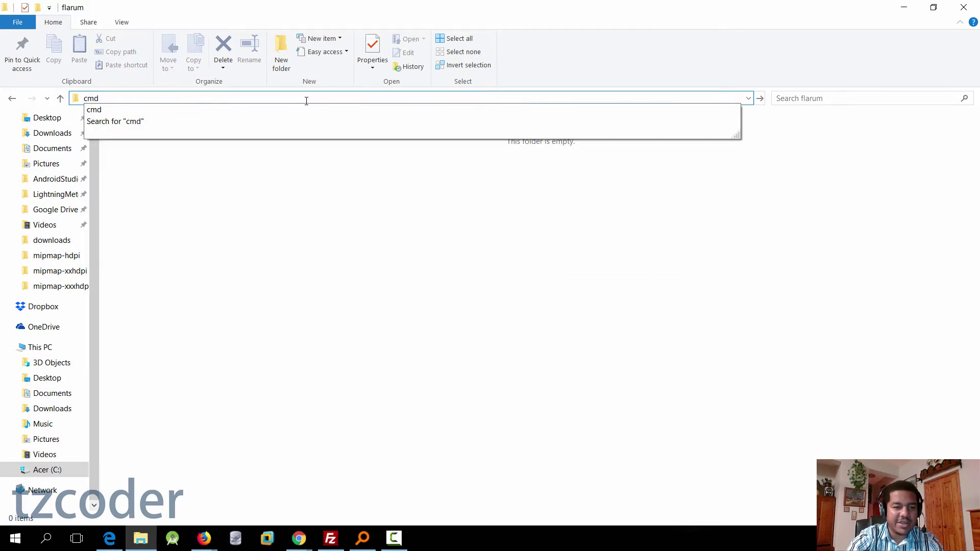
pyautogui.press('Return')
# Step: Center the command prompt window, then return to the Flarum installation docs in Chrome
pyautogui.moveTo(301, 32); pyautogui.dragTo(466, 125)
pyautogui.click(299, 192)
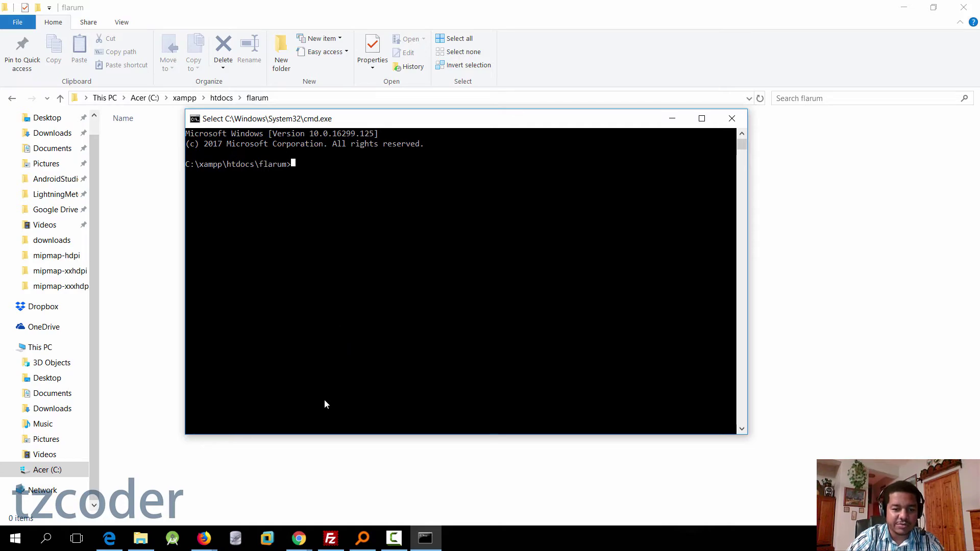
pyautogui.hotkey('alt', 'Tab')
pyautogui.scroll(8, 346, 257)
pyautogui.scroll(-2, 381, 230)
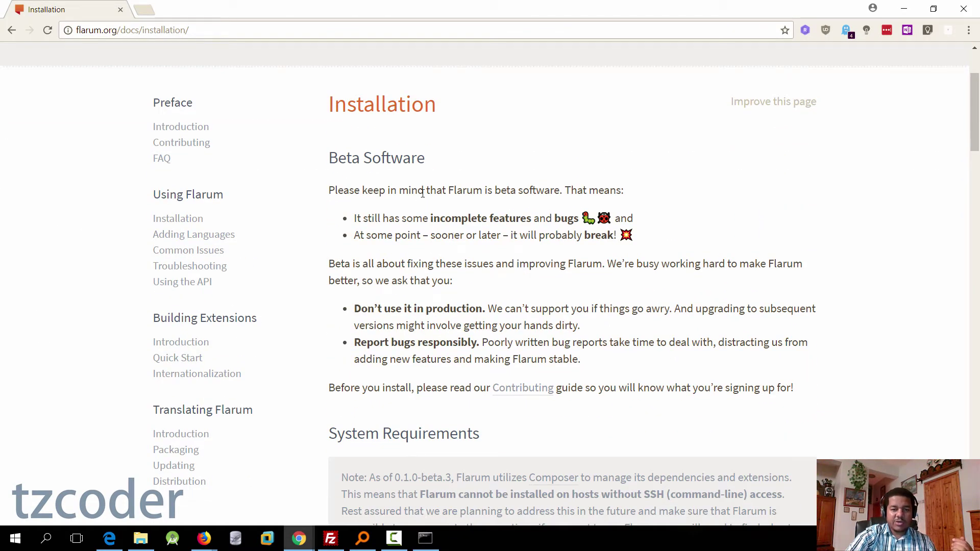
# Step: Copy 'composer create-project flarum/flarum . --stability=beta' from the docs and run it in the command prompt
pyautogui.scroll(-2, 529, 247)
pyautogui.scroll(-10, 508, 220)
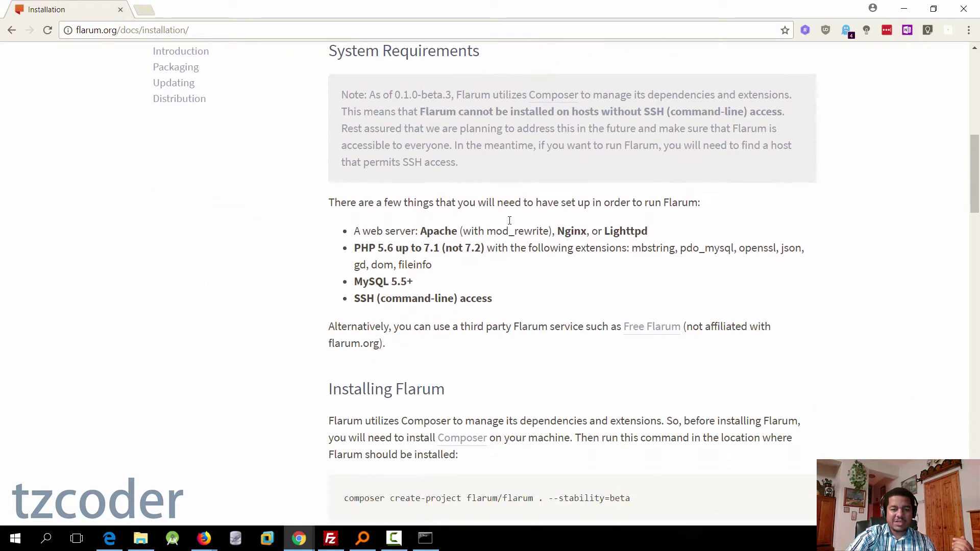
pyautogui.scroll(-2, 511, 225)
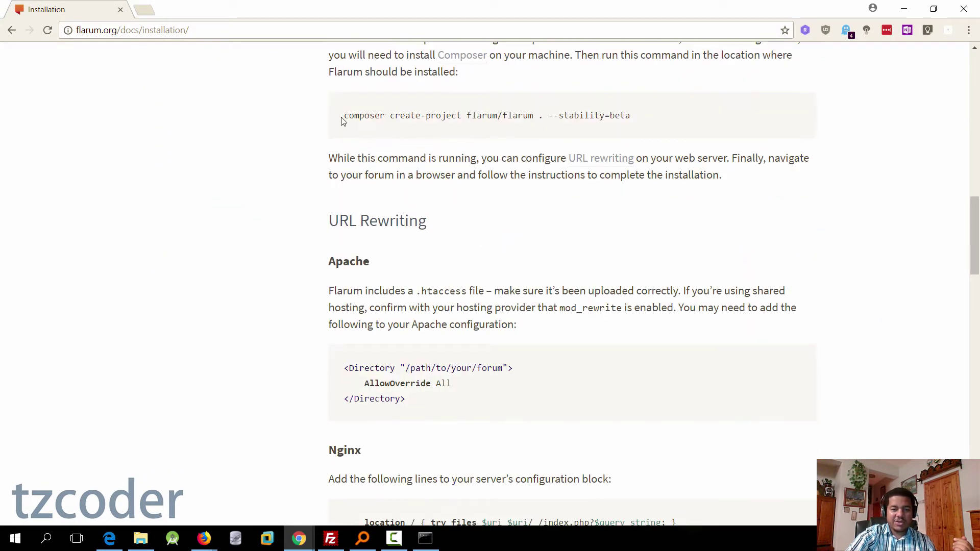
pyautogui.moveTo(344, 115); pyautogui.dragTo(623, 118)
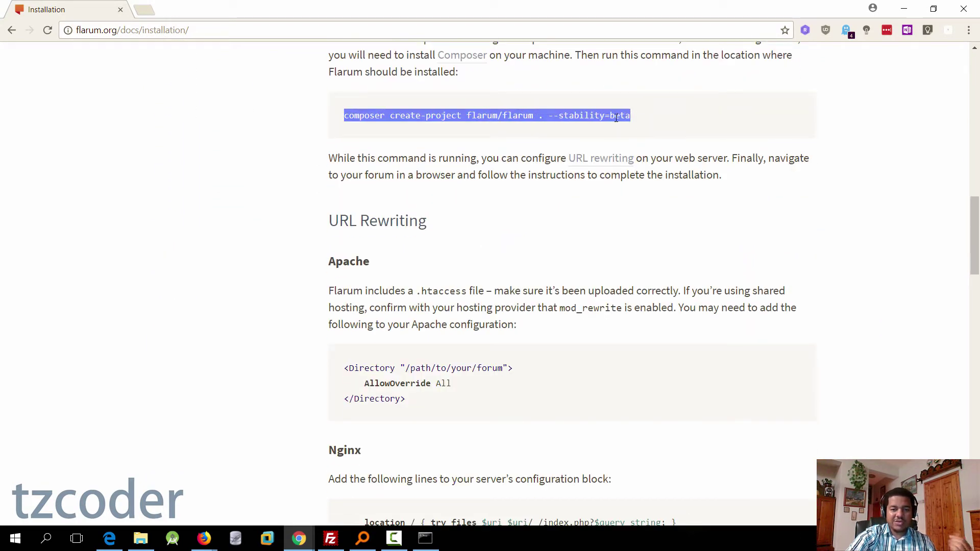
pyautogui.rightClick(616, 118)
pyautogui.click(642, 125)
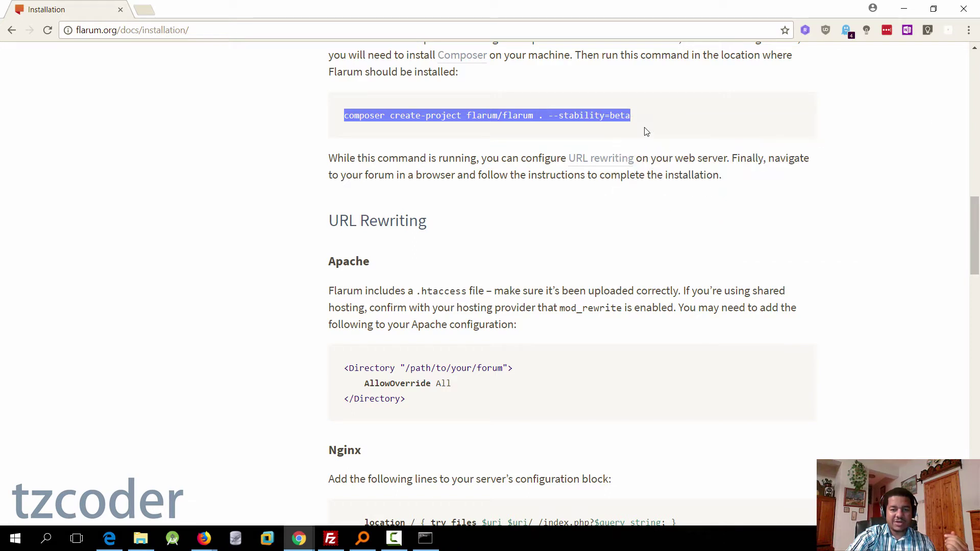
pyautogui.click(426, 539)
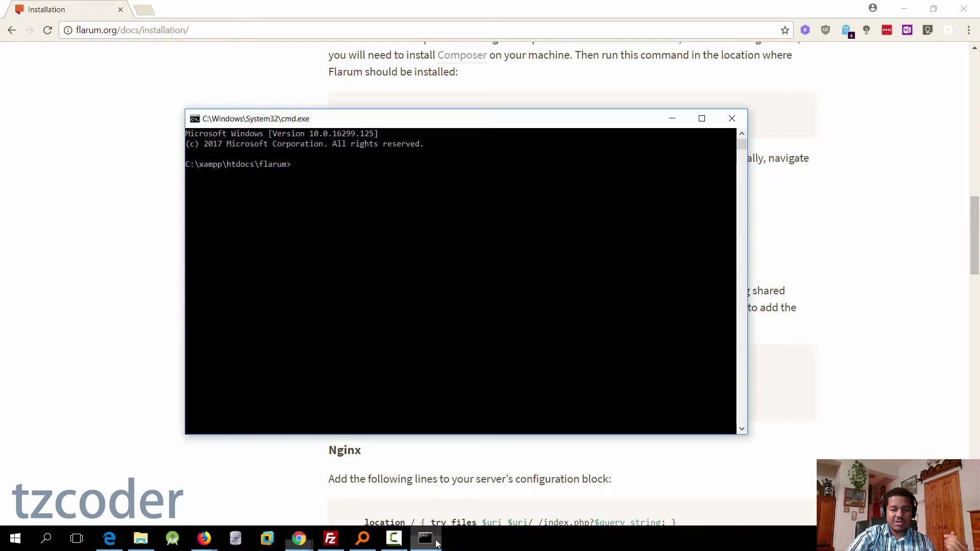
pyautogui.rightClick(306, 173)
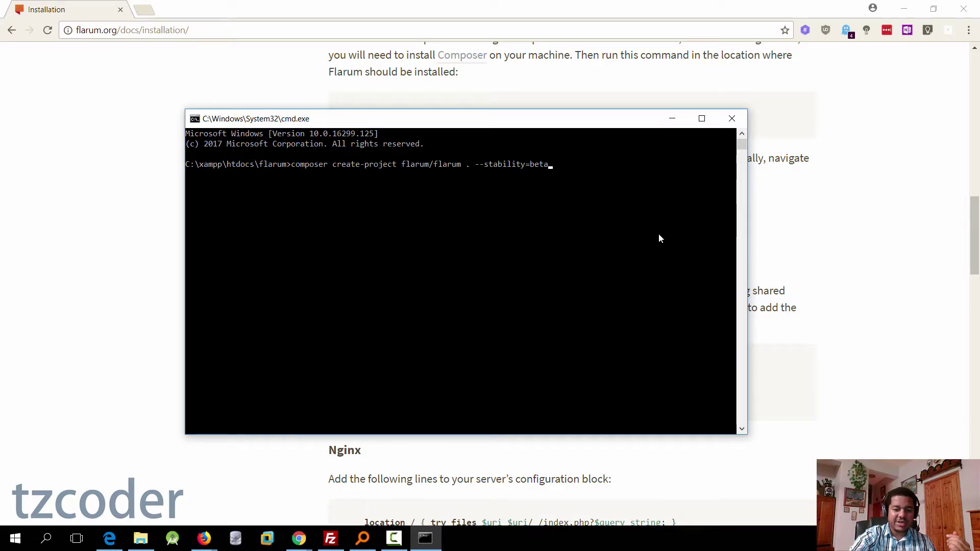
pyautogui.press('Return')
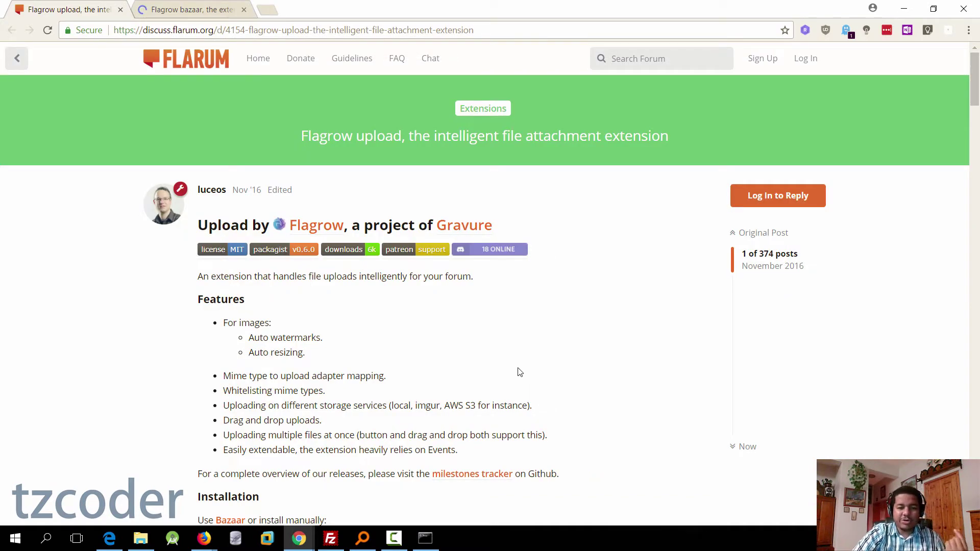
# Step: Copy the 'composer require flagrow/upload' command from the forum post and run it in cmd
pyautogui.scroll(-3, 460, 380)
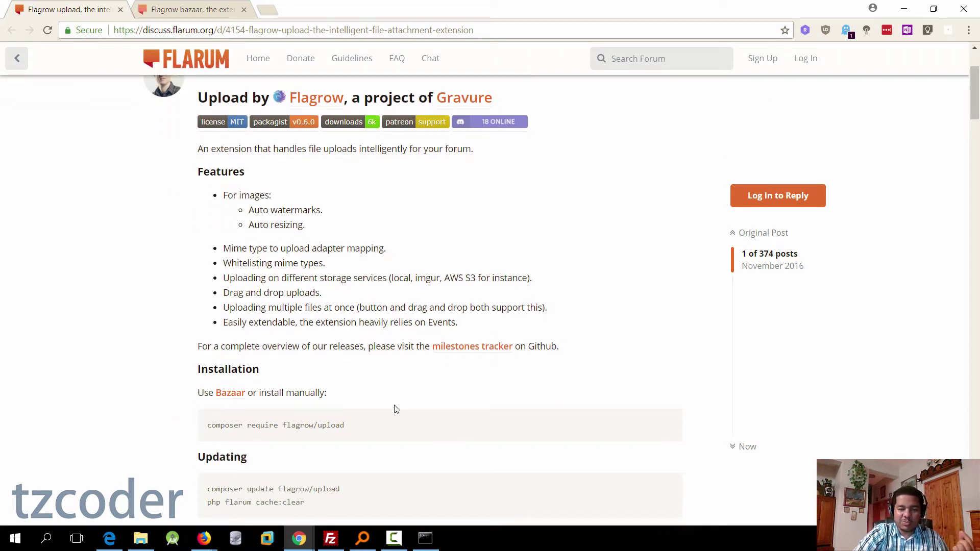
pyautogui.scroll(-1, 397, 408)
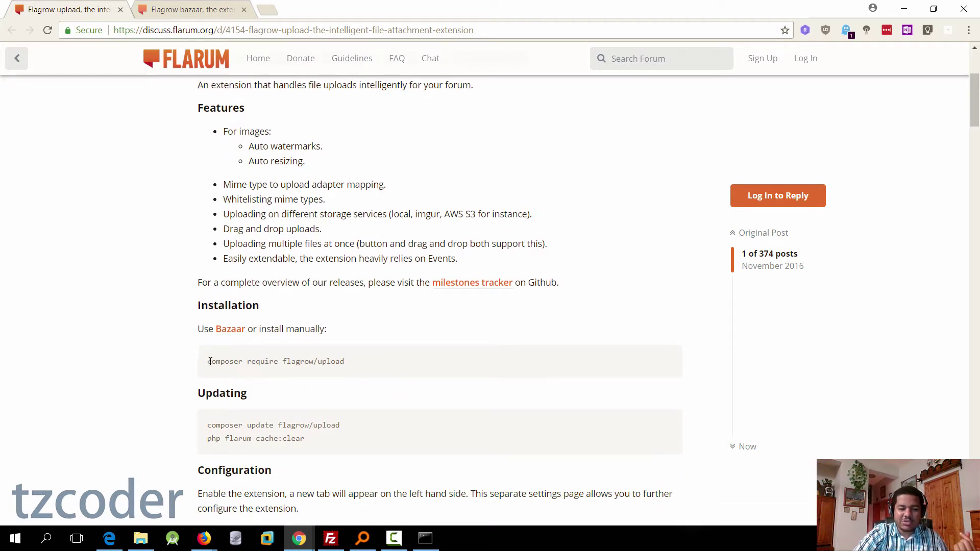
pyautogui.moveTo(209, 361); pyautogui.dragTo(361, 363)
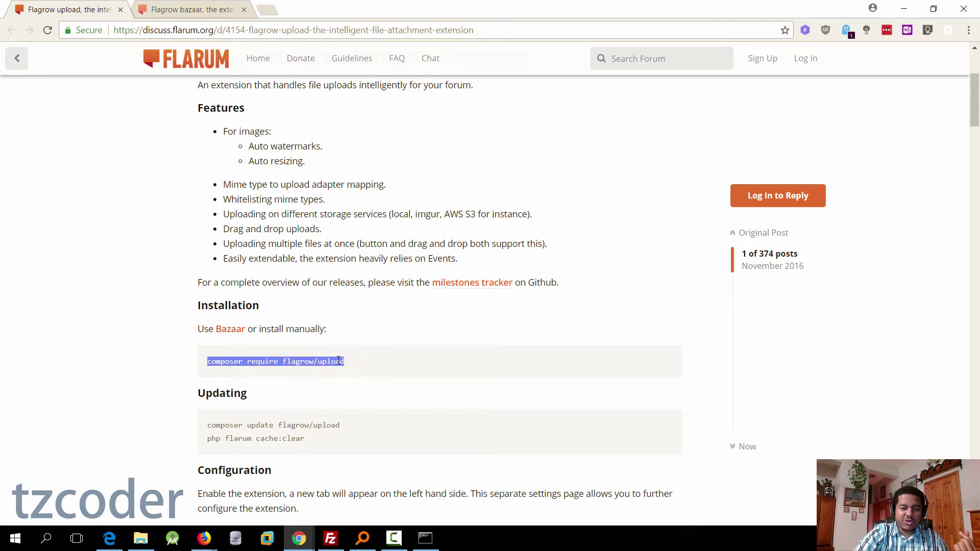
pyautogui.rightClick(339, 360)
pyautogui.click(368, 371)
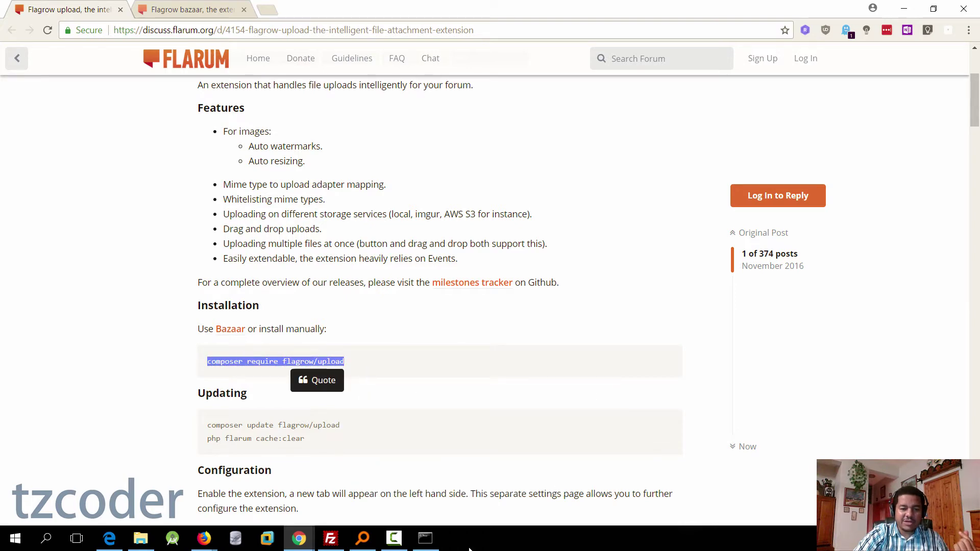
pyautogui.click(425, 538)
pyautogui.hotkey('ctrl', 'v')
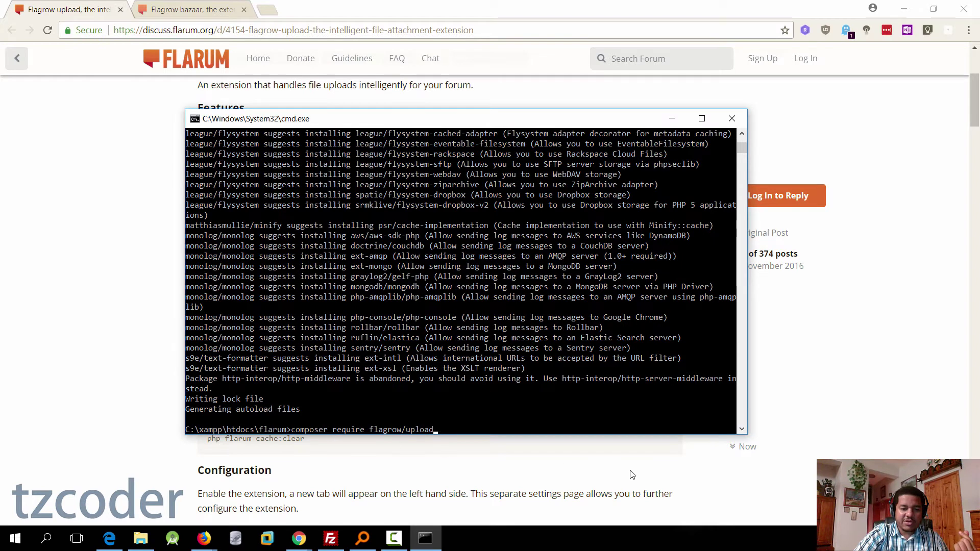
pyautogui.press('Return')
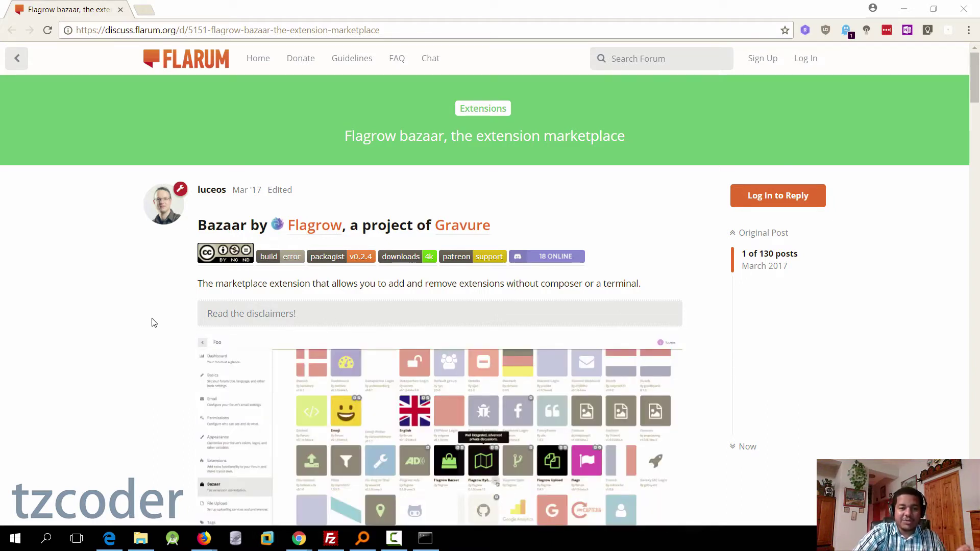
# Step: Copy the 'composer require flagrow/bazaar' command and run it in the command prompt
pyautogui.scroll(-10, 155, 321)
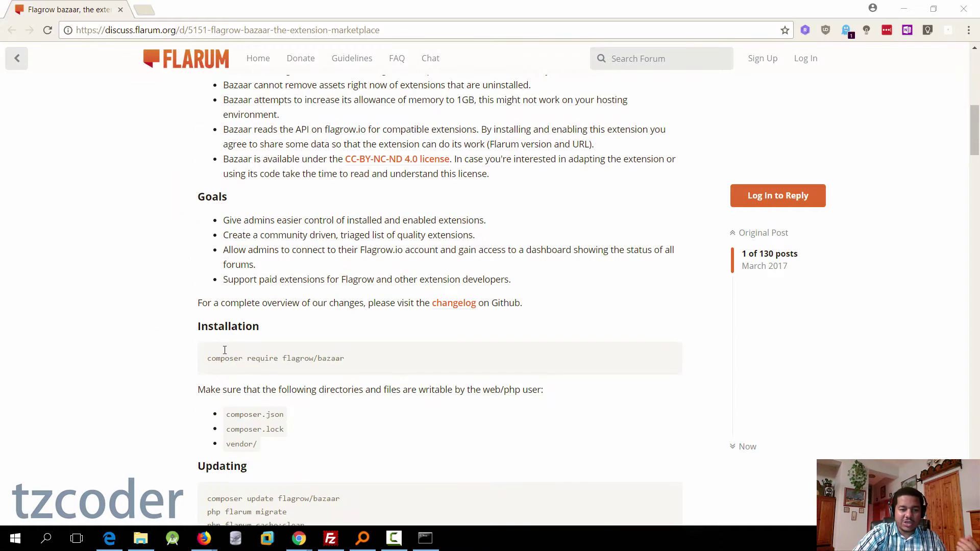
pyautogui.moveTo(211, 359); pyautogui.dragTo(351, 366)
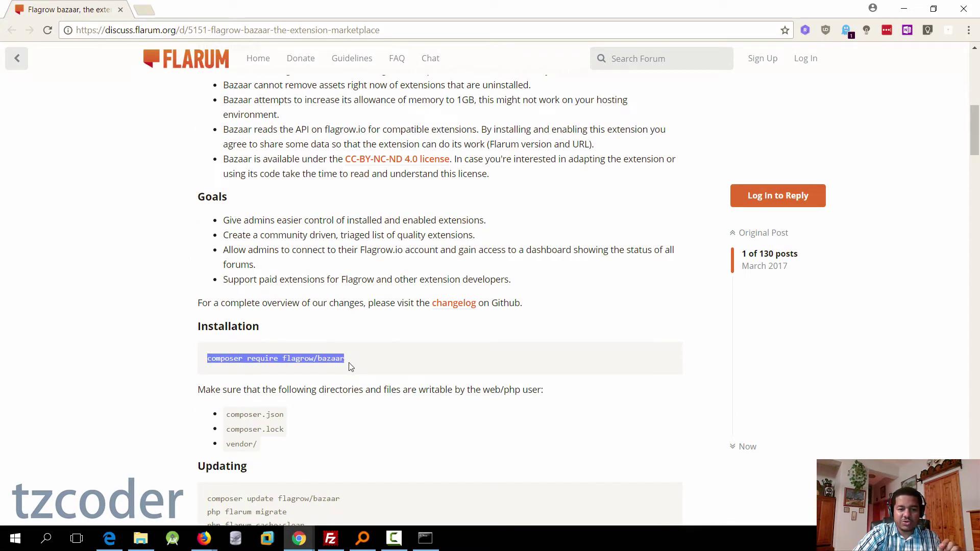
pyautogui.rightClick(333, 359)
pyautogui.click(365, 367)
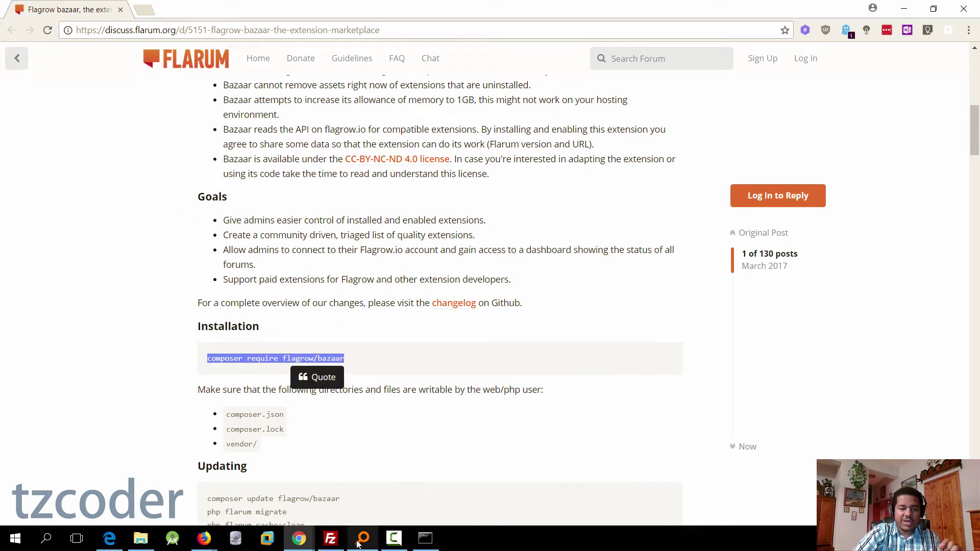
pyautogui.click(426, 539)
pyautogui.rightClick(312, 431)
pyautogui.press('Return')
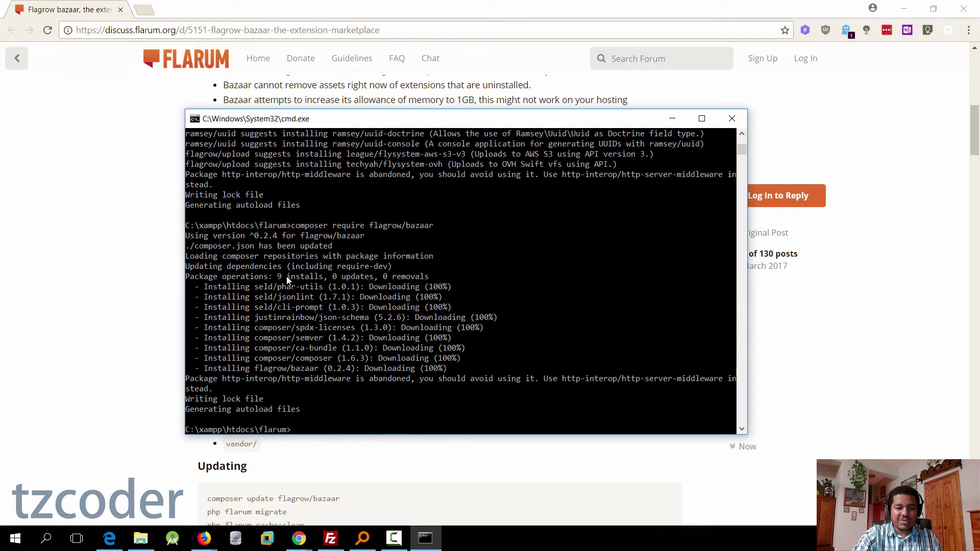
# Step: Return to the forum page and search Windows for xamp
pyautogui.click(316, 439)
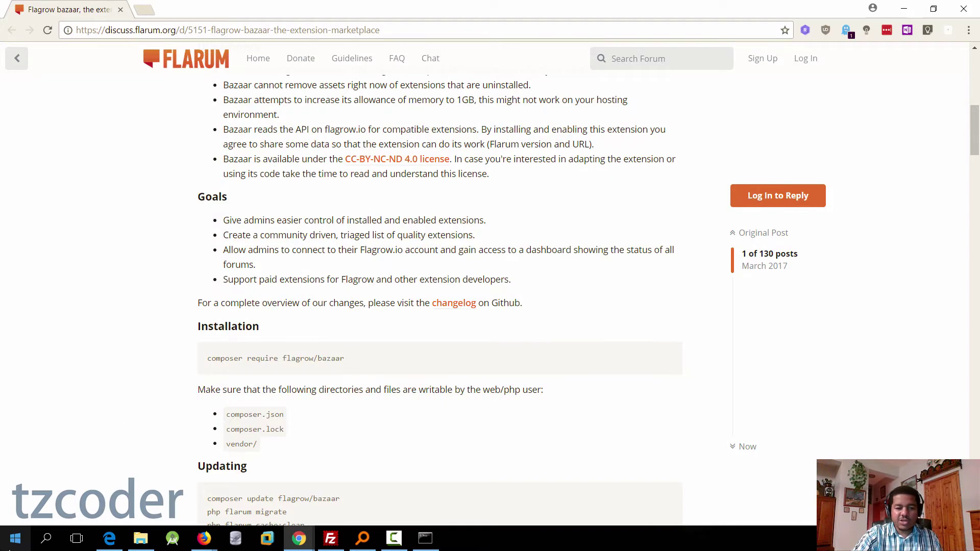
pyautogui.click(16, 543)
pyautogui.write('xamp')
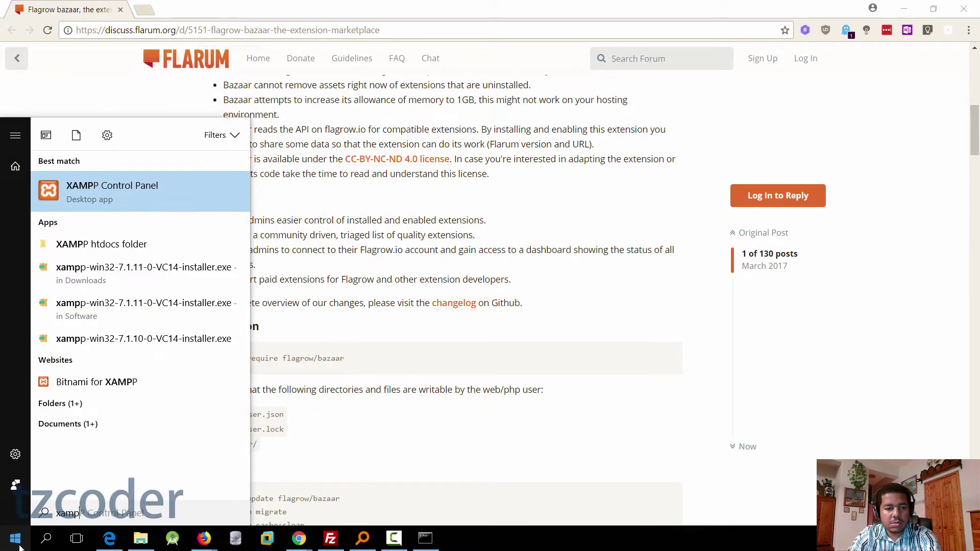
# Step: Launch XAMPP Control Panel and start the Apache and MySQL servers
pyautogui.press('Return')
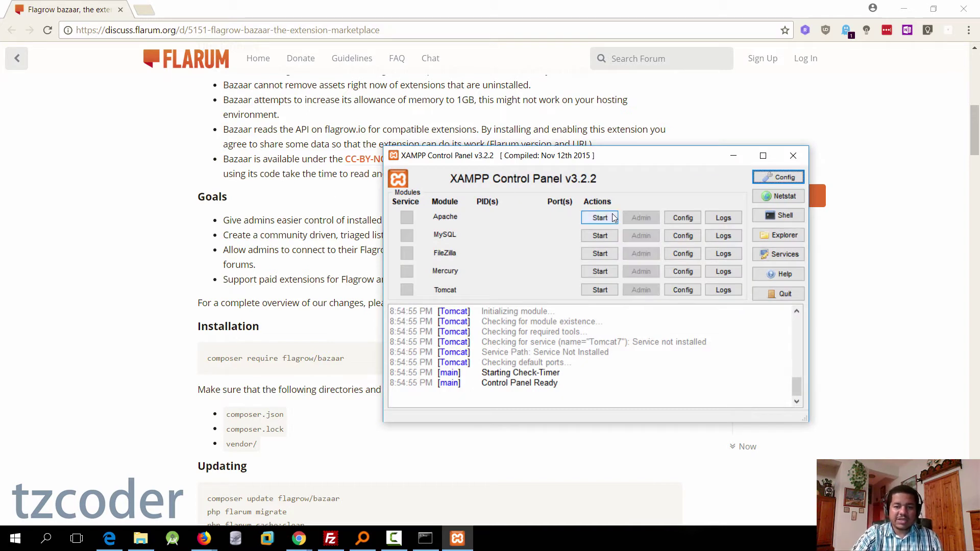
pyautogui.click(600, 218)
pyautogui.click(608, 236)
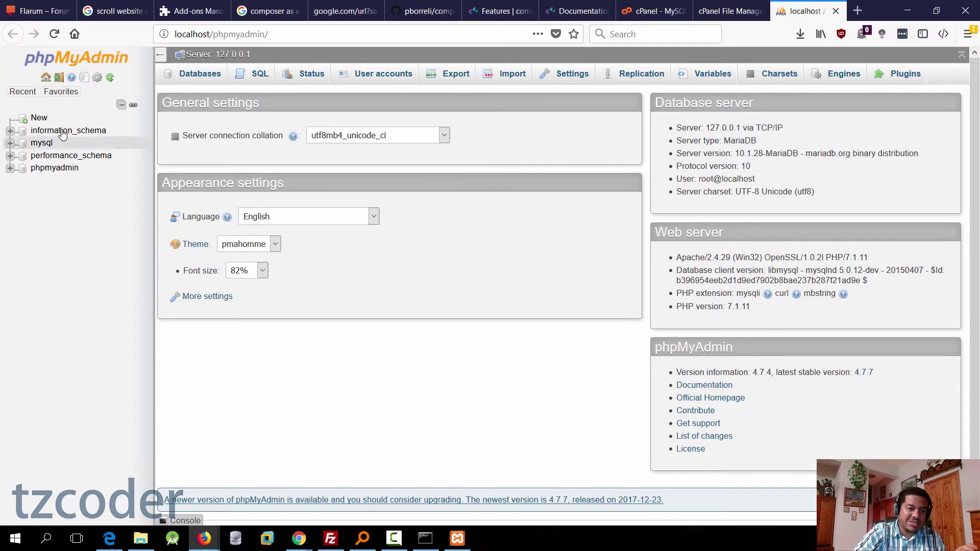
# Step: Create a new database named mbwasi_flarumdb
pyautogui.click(46, 121)
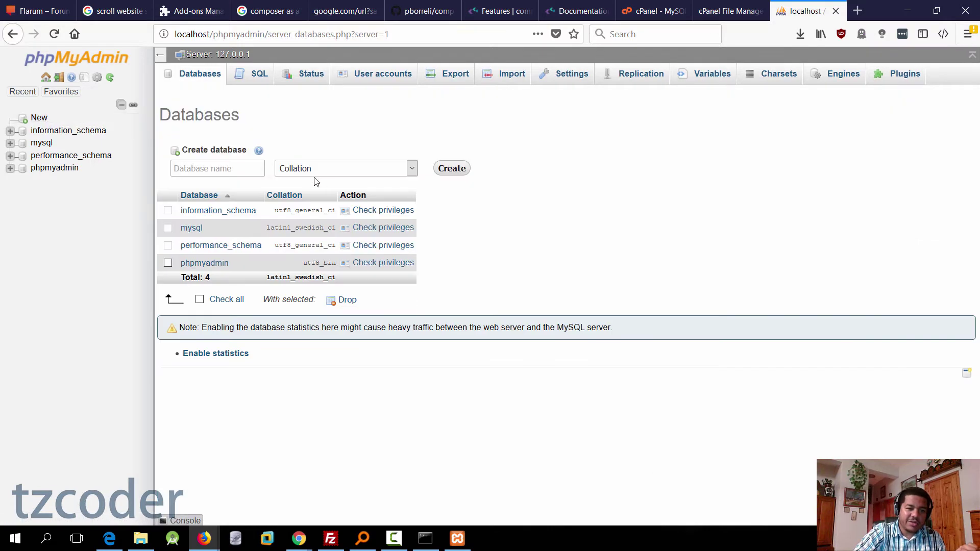
pyautogui.click(204, 167)
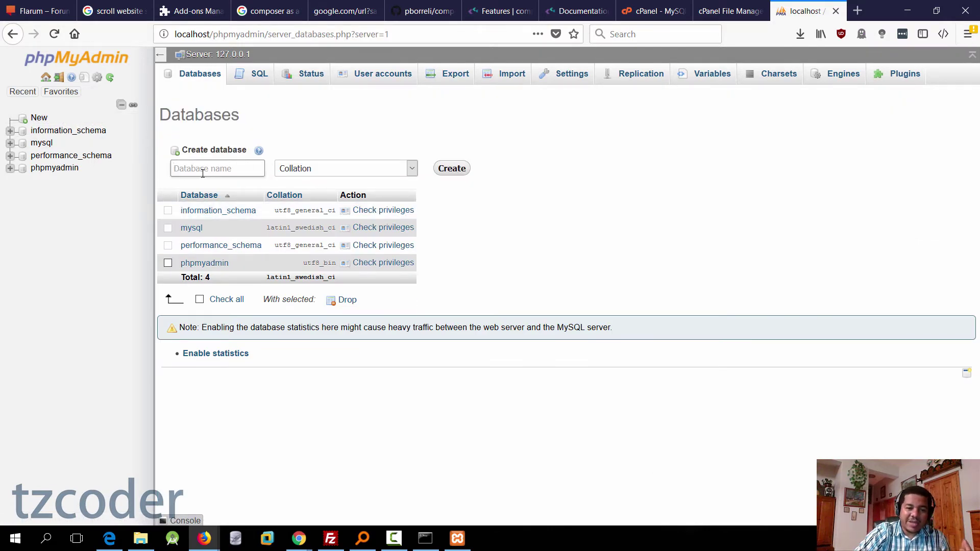
pyautogui.click(204, 167)
pyautogui.press('BackSpace')
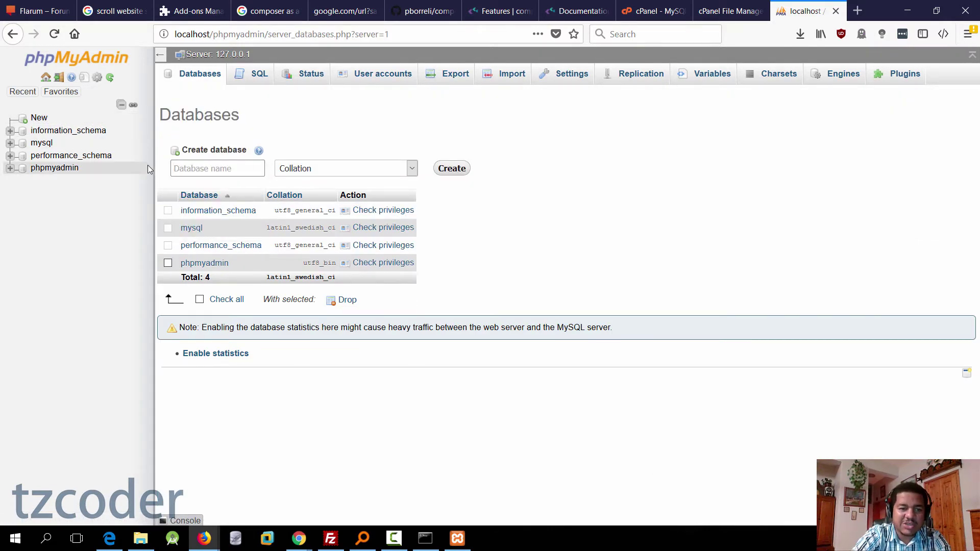
pyautogui.write('mbwasi')
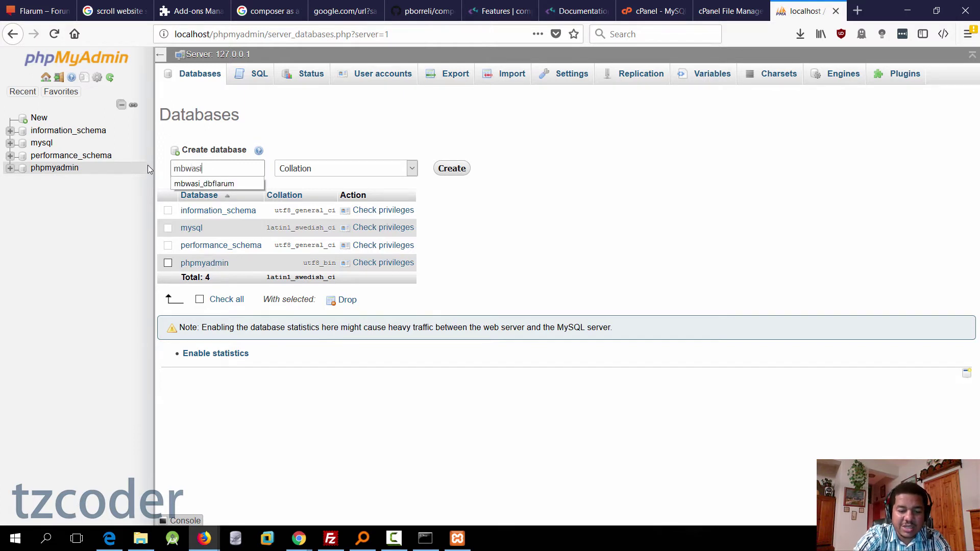
pyautogui.write('_flarumdb')
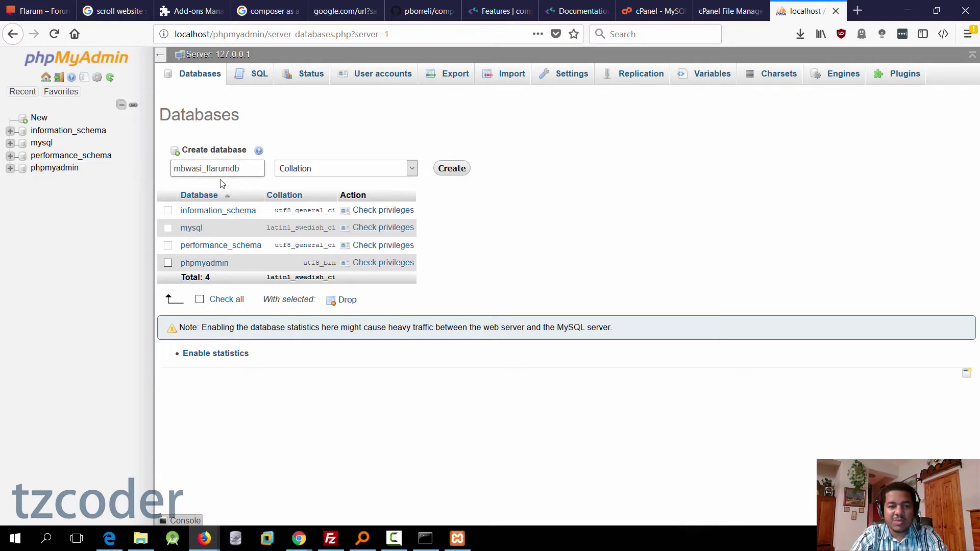
pyautogui.moveTo(206, 170); pyautogui.dragTo(173, 169)
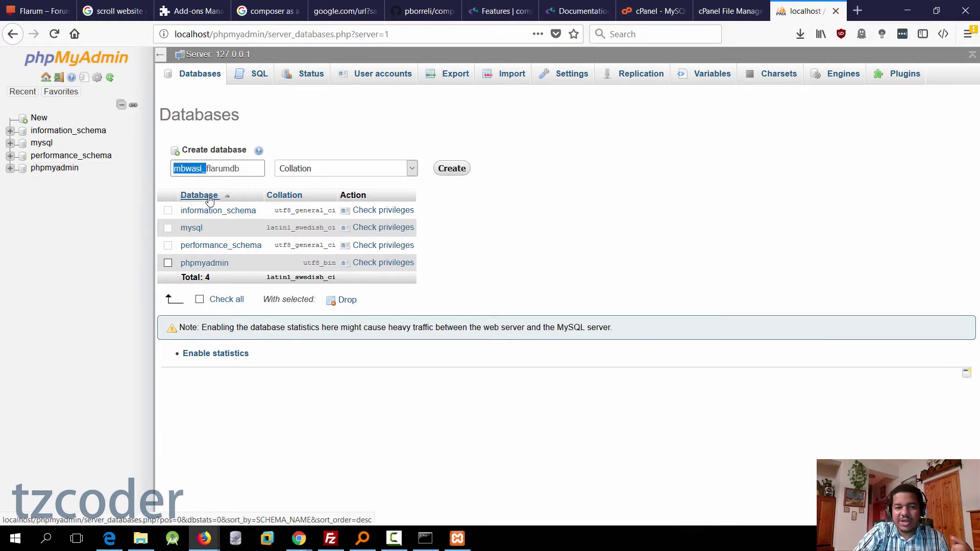
pyautogui.click(205, 170)
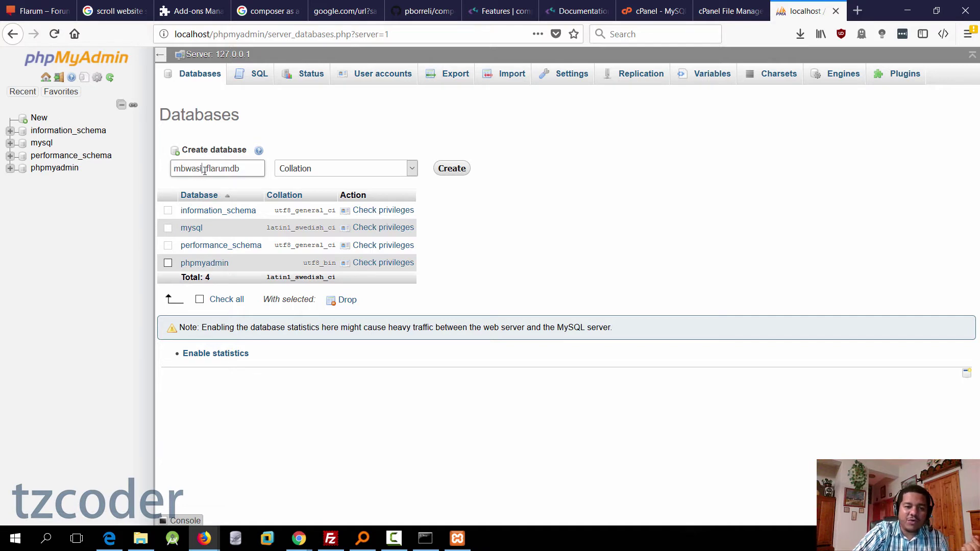
pyautogui.moveTo(205, 171); pyautogui.dragTo(173, 171)
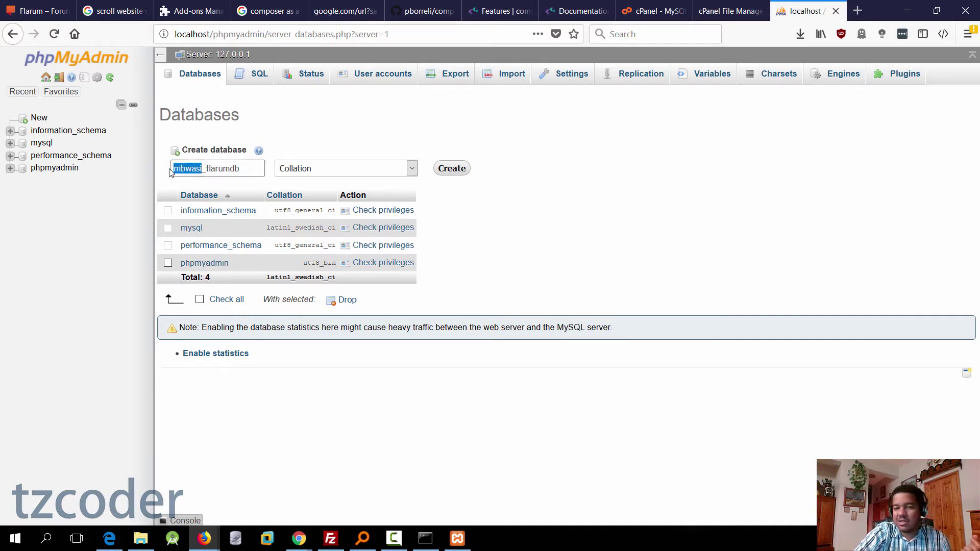
pyautogui.click(245, 170)
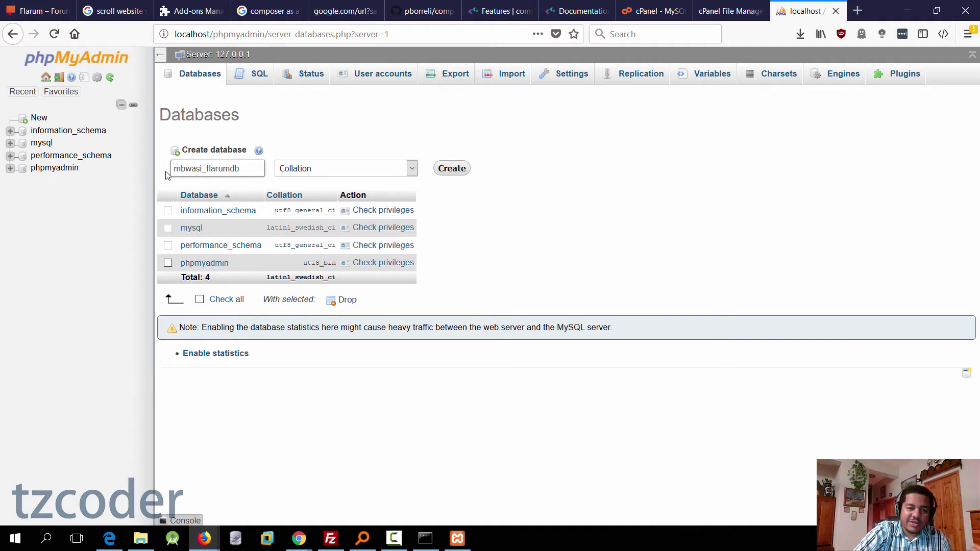
pyautogui.doubleClick(245, 171)
pyautogui.click(452, 168)
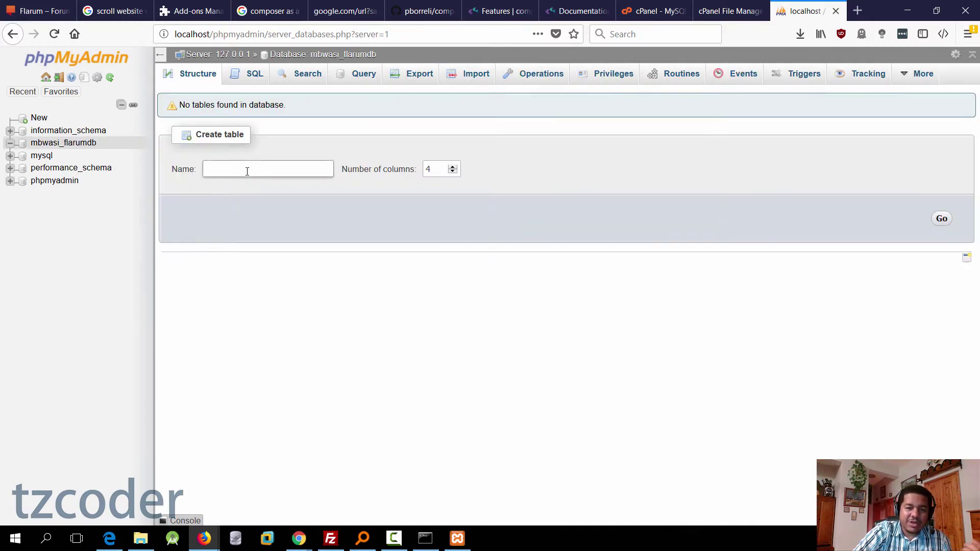
# Step: Start a new user account for mbwasi_flarumdb named flarumdbuser with host localhost
pyautogui.click(619, 81)
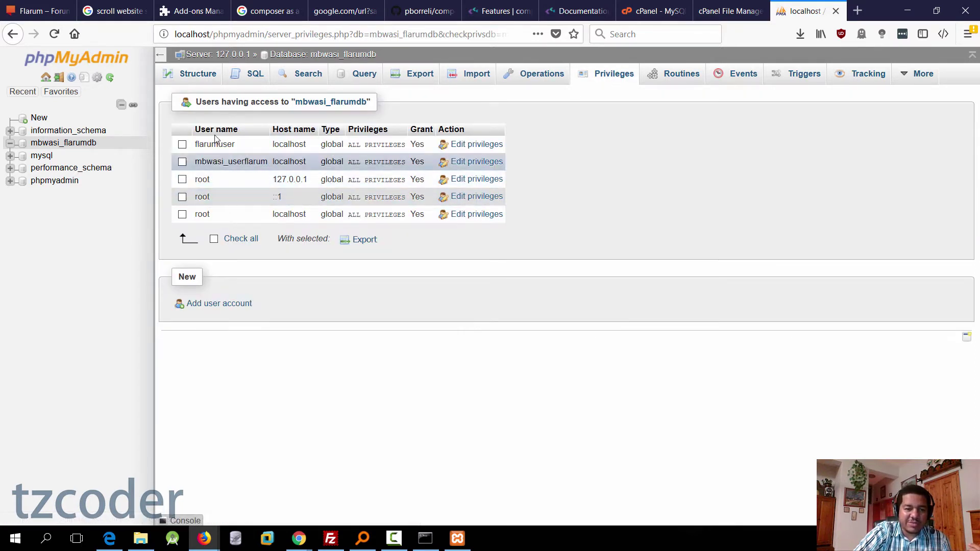
pyautogui.click(223, 304)
pyautogui.write('flarumdbuser')
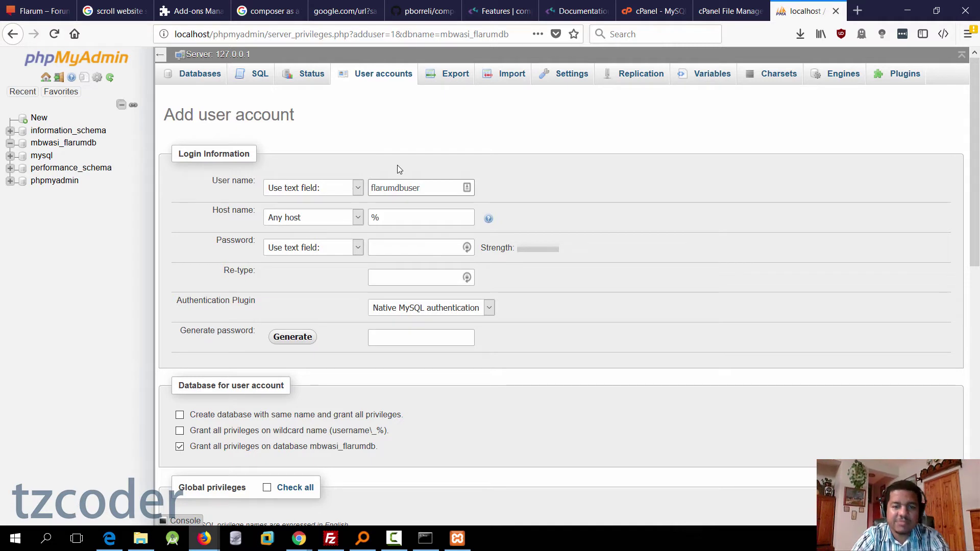
pyautogui.click(424, 215)
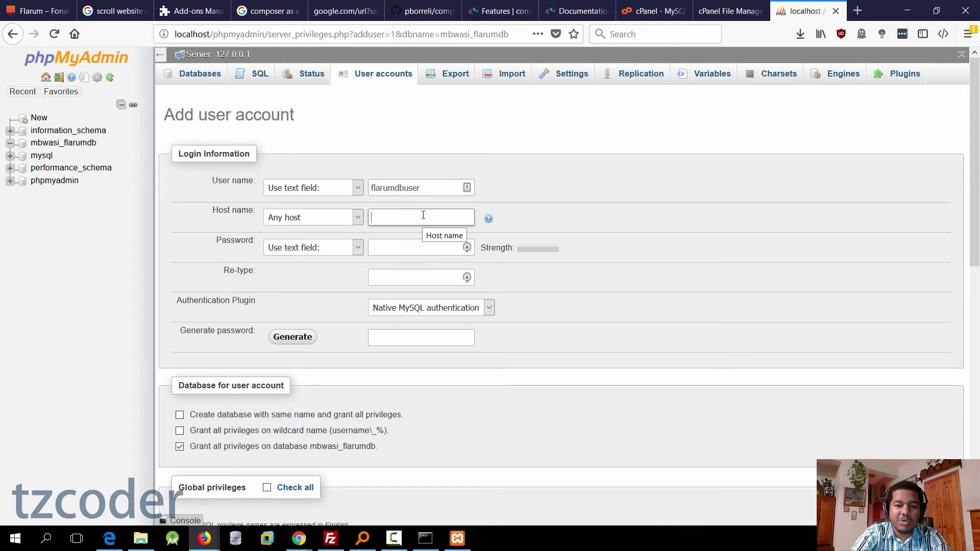
pyautogui.write('localhost')
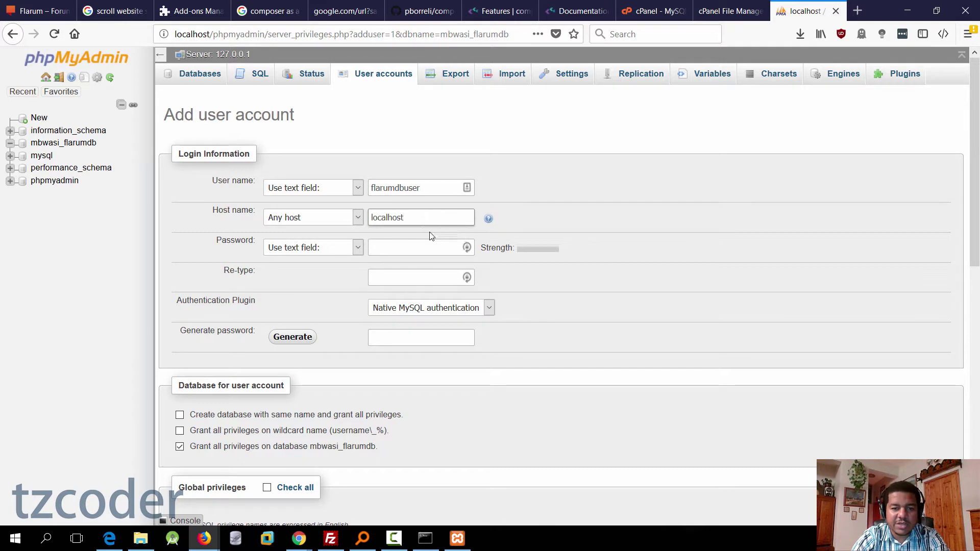
pyautogui.click(407, 246)
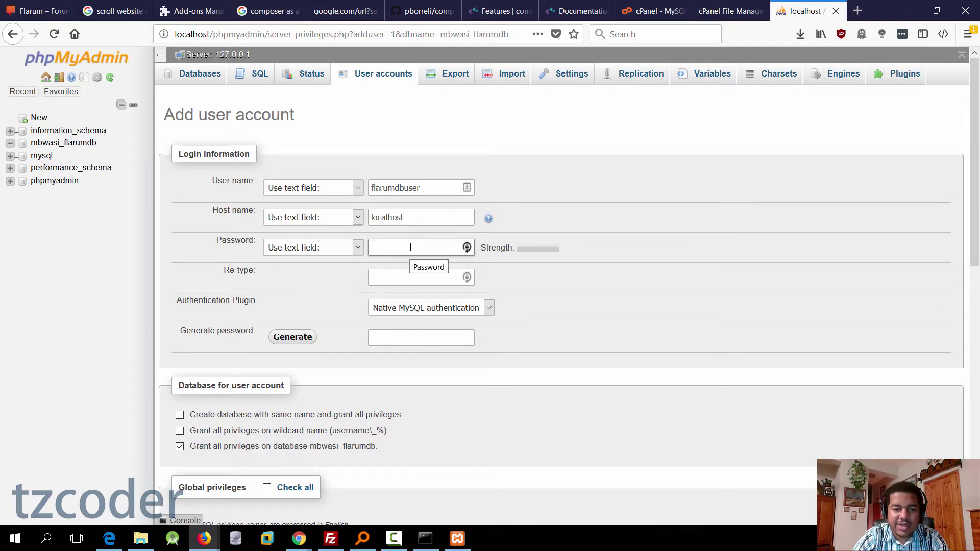
# Step: Generate a strong password and save a copy of it in Notepad
pyautogui.click(304, 343)
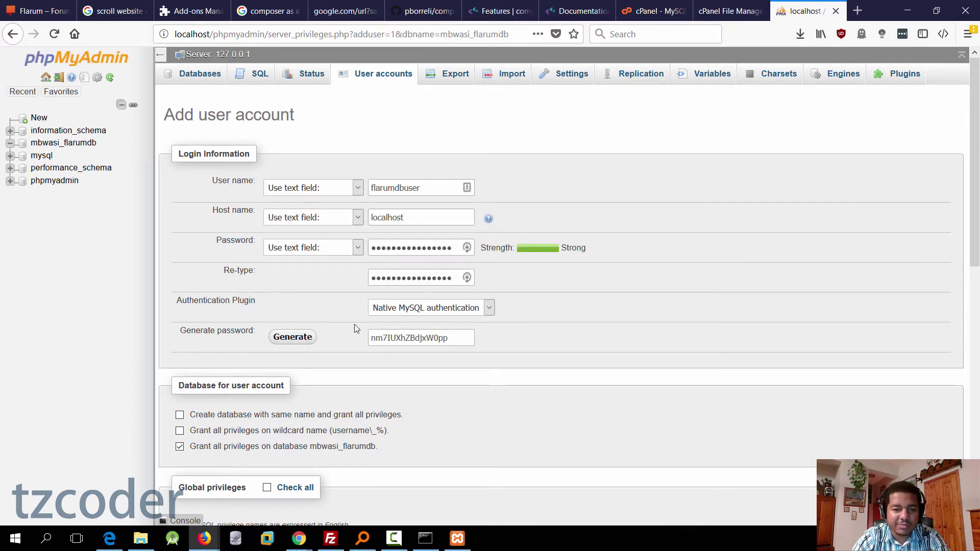
pyautogui.moveTo(465, 340); pyautogui.dragTo(371, 338)
pyautogui.rightClick(436, 340)
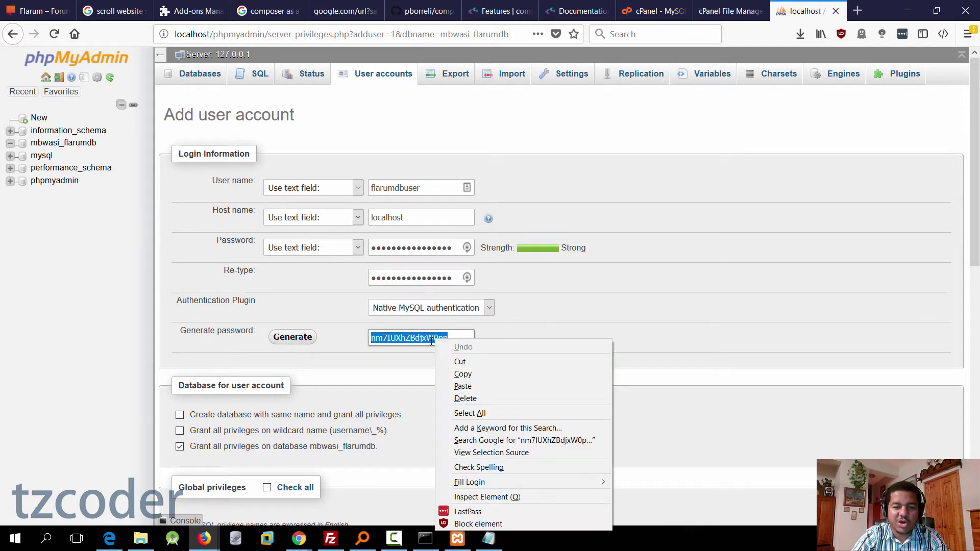
pyautogui.click(463, 374)
pyautogui.click(489, 539)
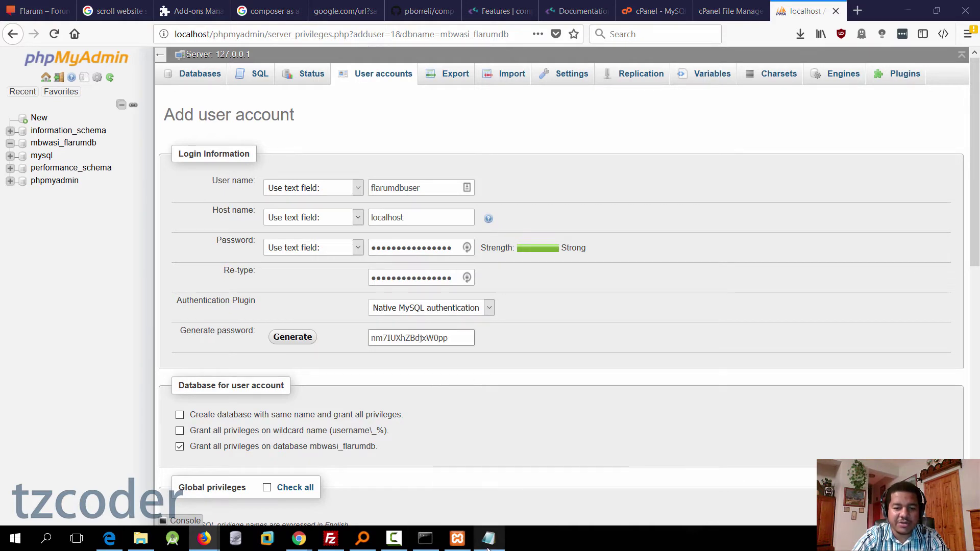
pyautogui.hotkey('ctrl', 'v')
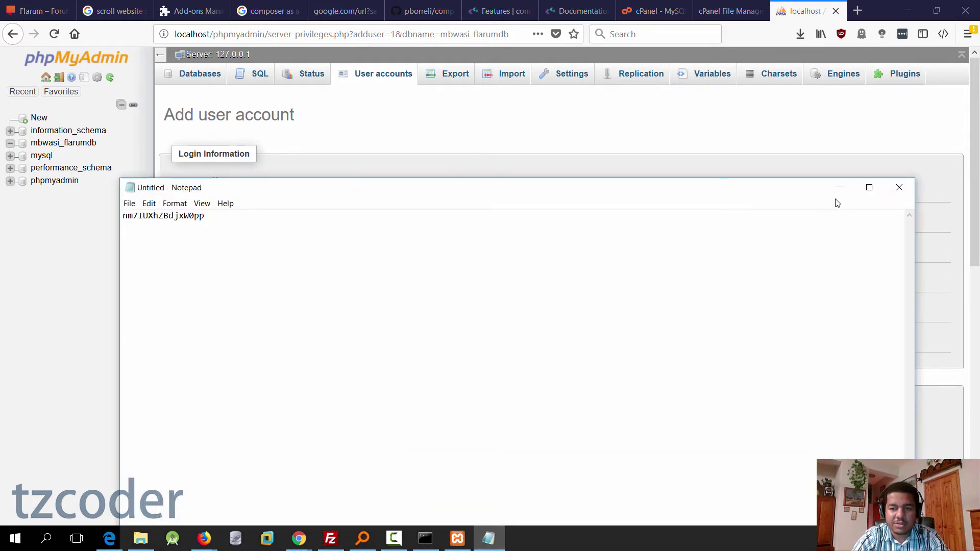
pyautogui.click(840, 188)
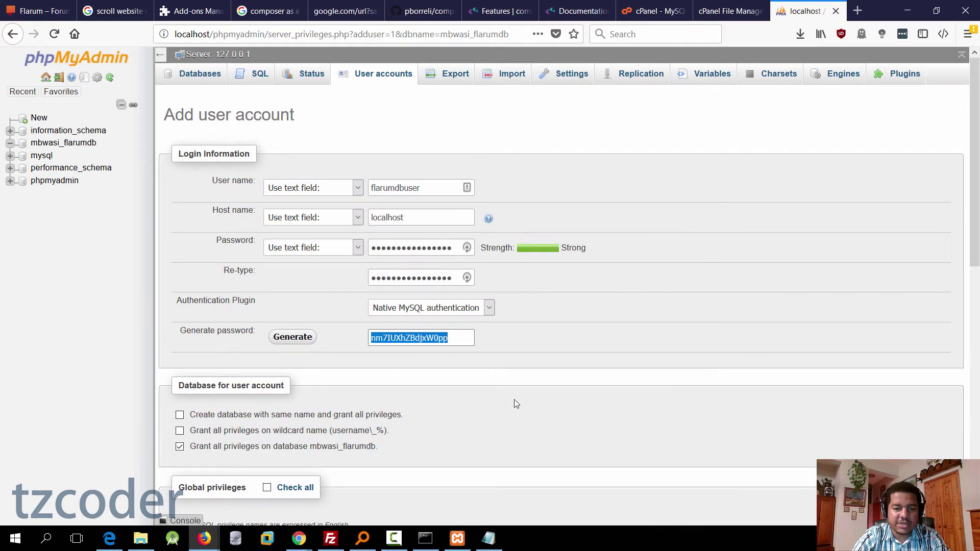
# Step: Grant all global privileges, create the user, then show the local flarum folder
pyautogui.scroll(-5, 515, 400)
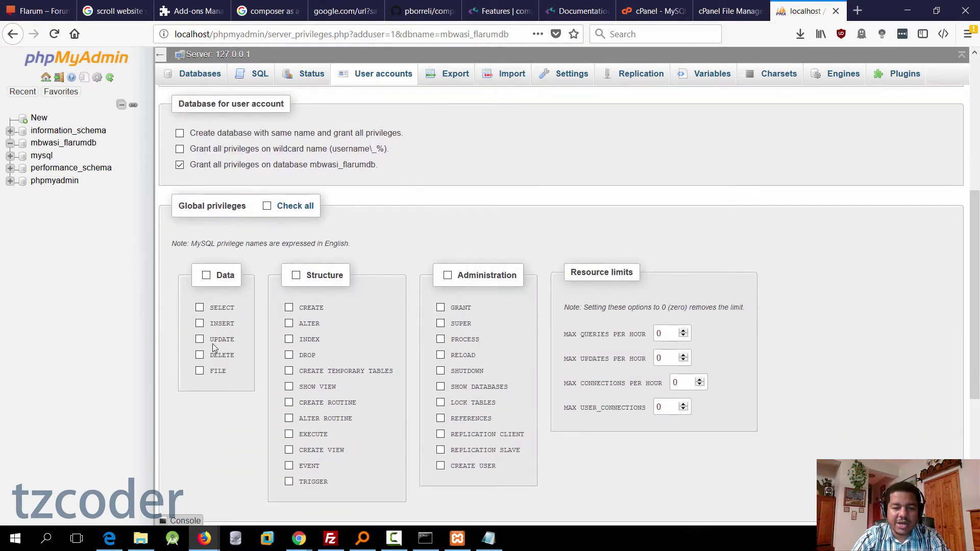
pyautogui.click(267, 206)
pyautogui.scroll(-5, 612, 388)
pyautogui.click(932, 474)
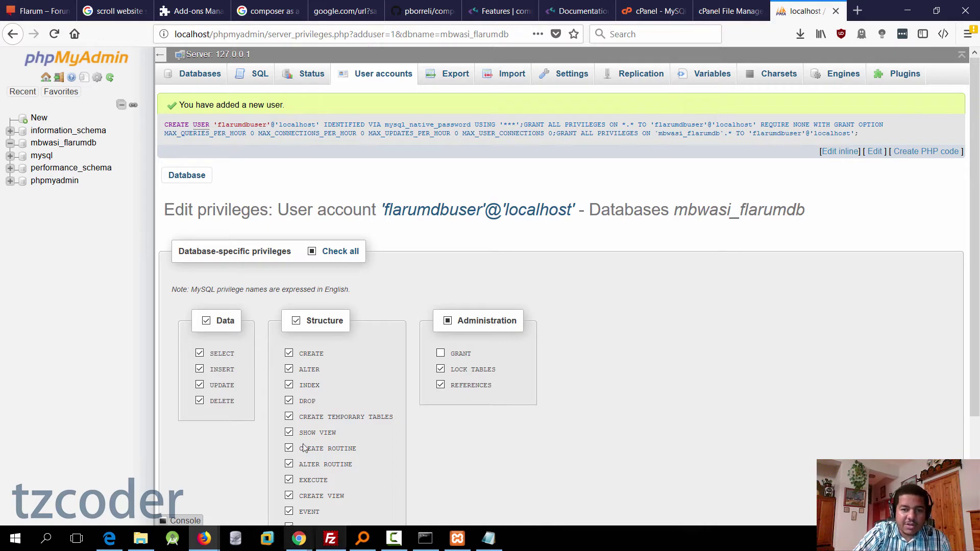
pyautogui.click(140, 539)
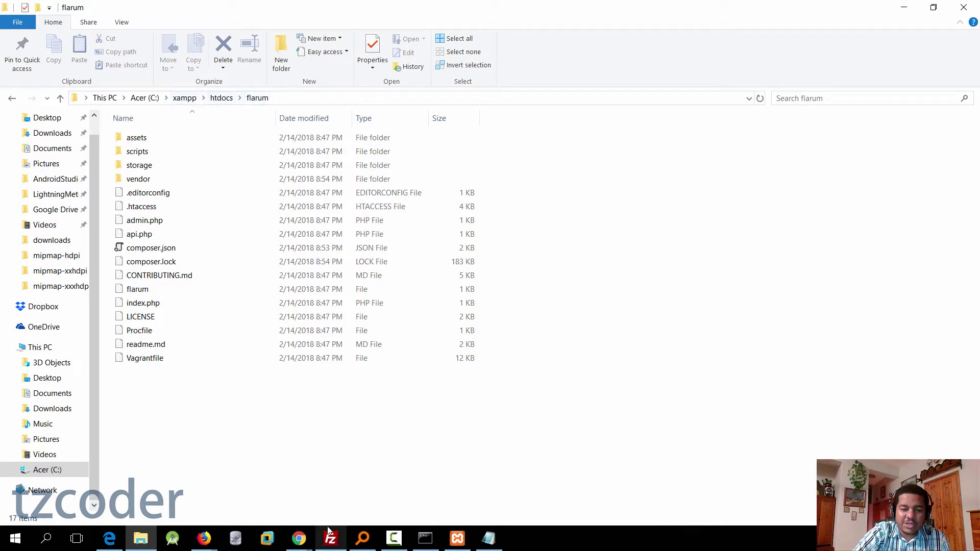
# Step: Load the local Flarum installer at localhost/flarum in Chrome
pyautogui.click(299, 538)
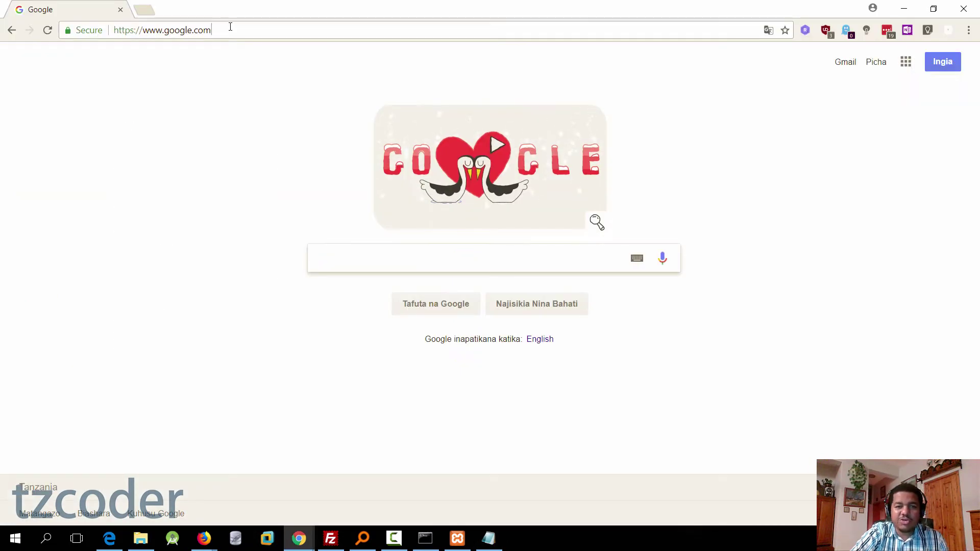
pyautogui.click(233, 31)
pyautogui.write('localh')
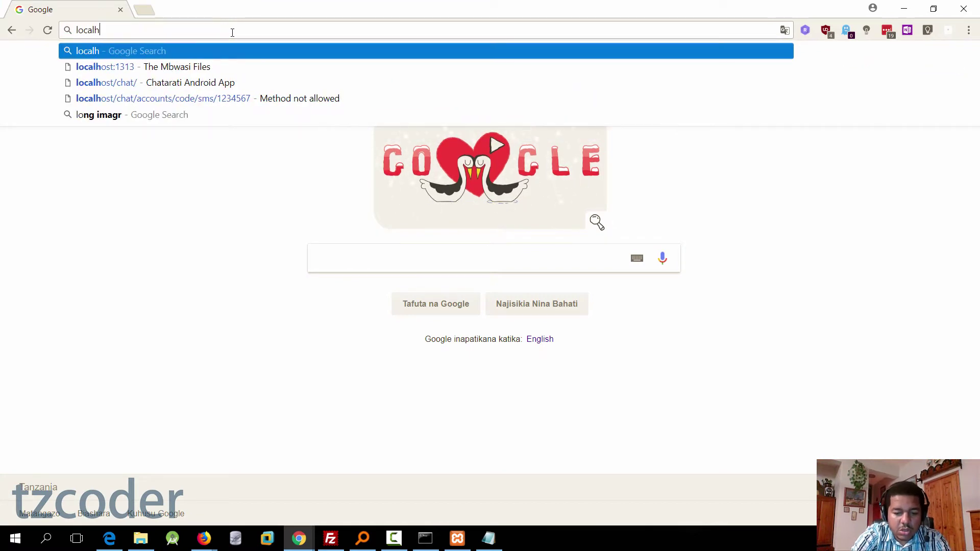
pyautogui.write('ost/flarum')
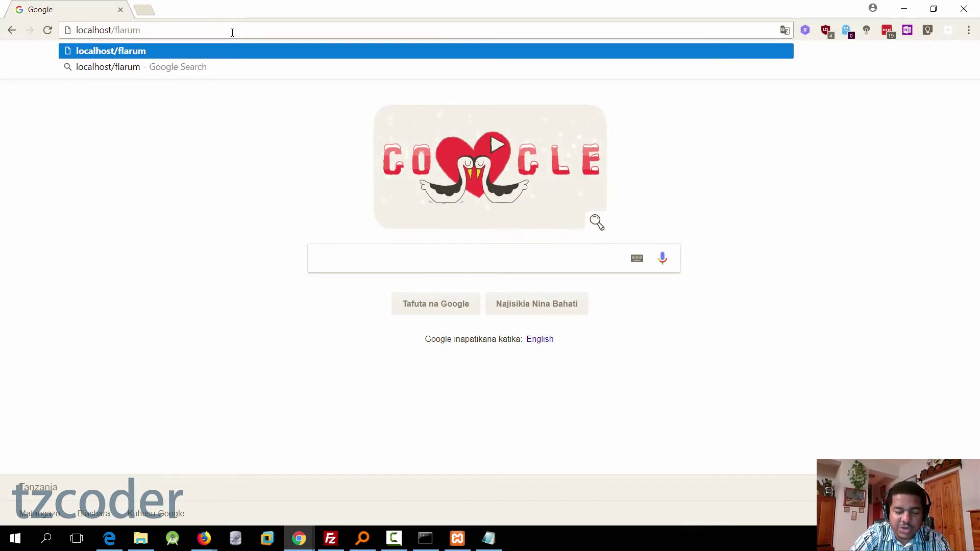
pyautogui.press('Return')
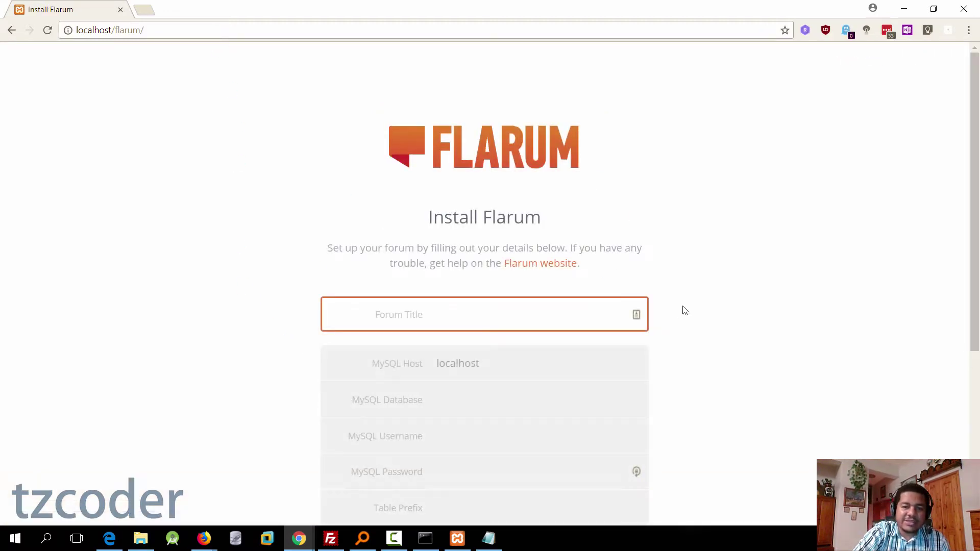
# Step: Enter forum title My Great Forum, database mbwasi_flarumdb, user flarumdbuser, its password, and prefix rmjo
pyautogui.scroll(-1, 715, 412)
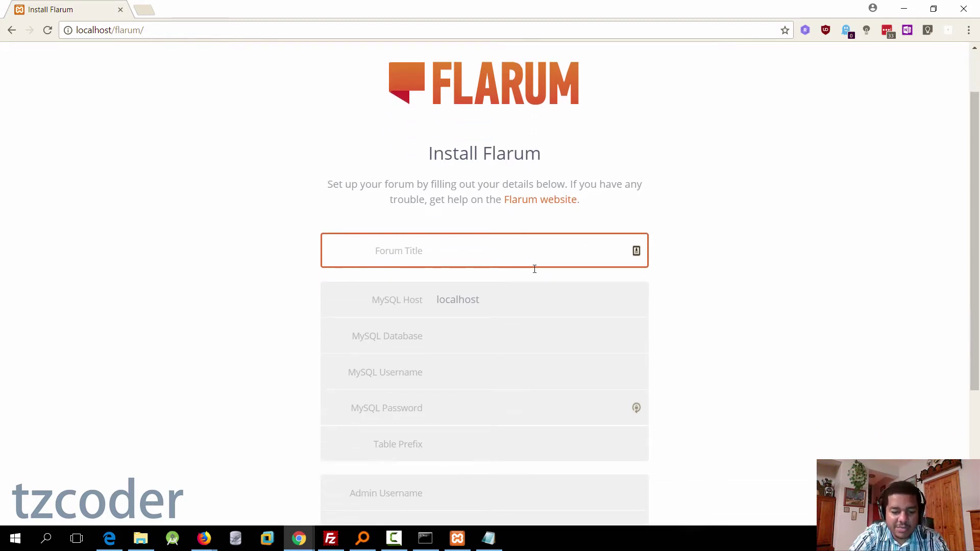
pyautogui.write('My Great ')
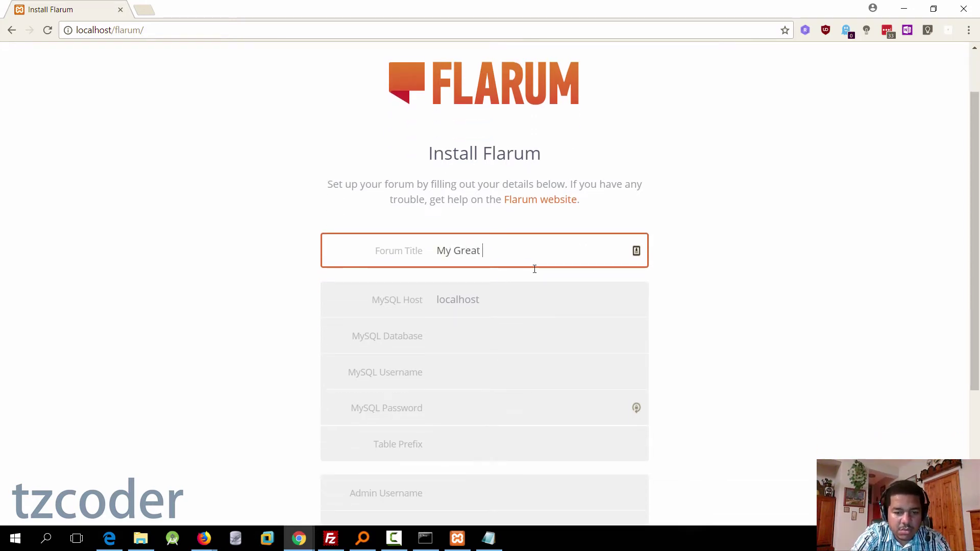
pyautogui.write('Forum')
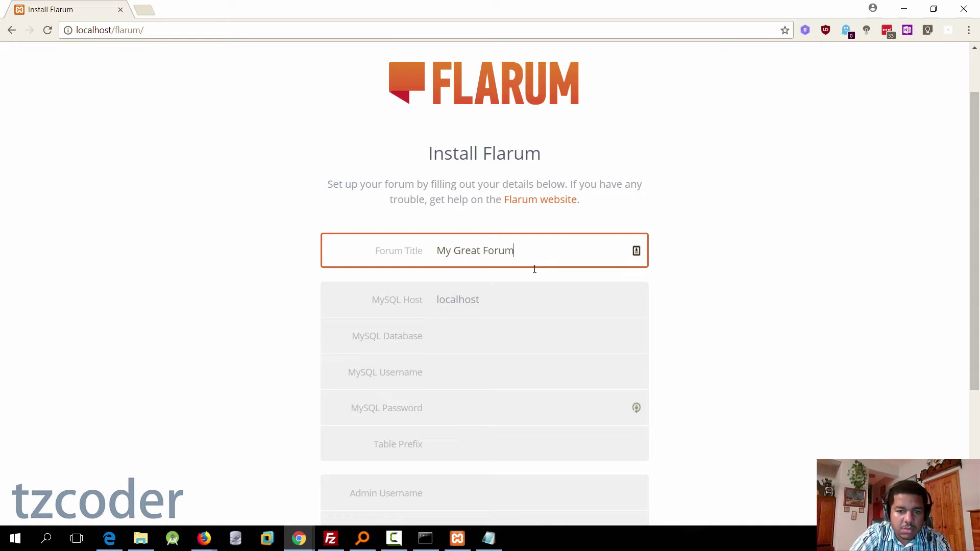
pyautogui.scroll(-4, 690, 274)
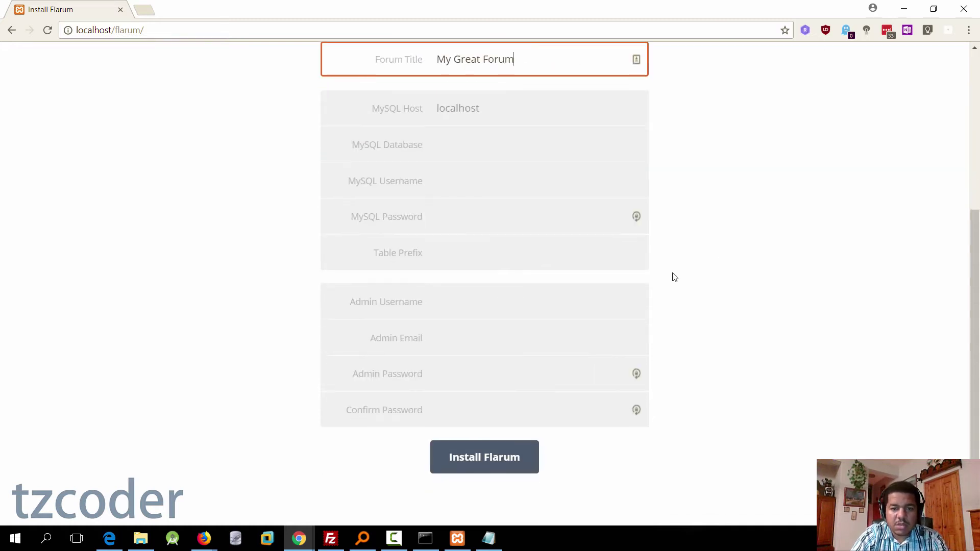
pyautogui.click(507, 107)
pyautogui.click(503, 143)
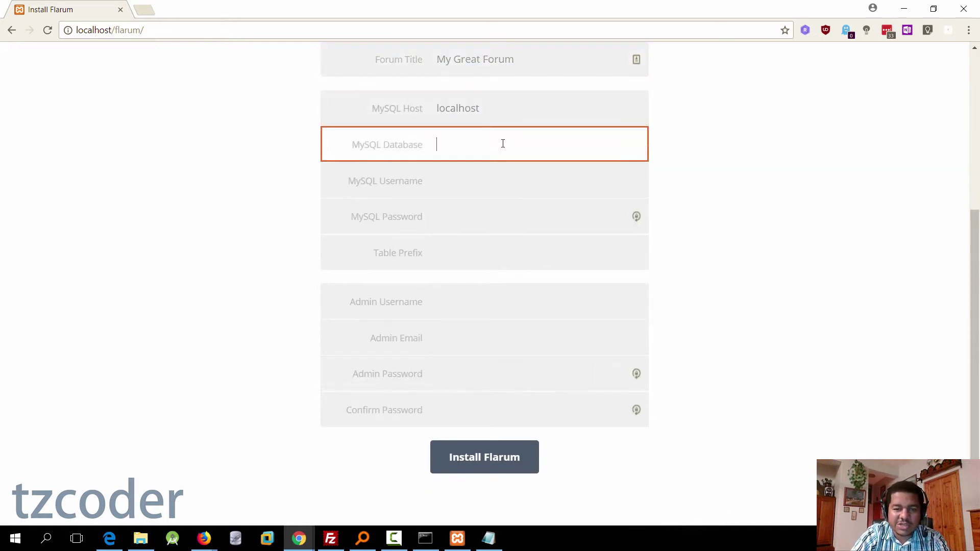
pyautogui.hotkey('ctrl', 'v')
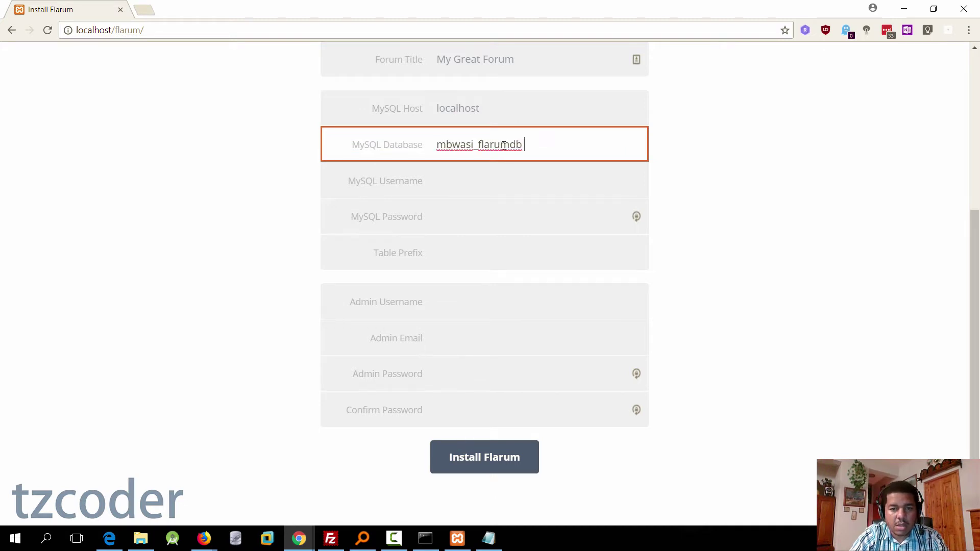
pyautogui.click(552, 179)
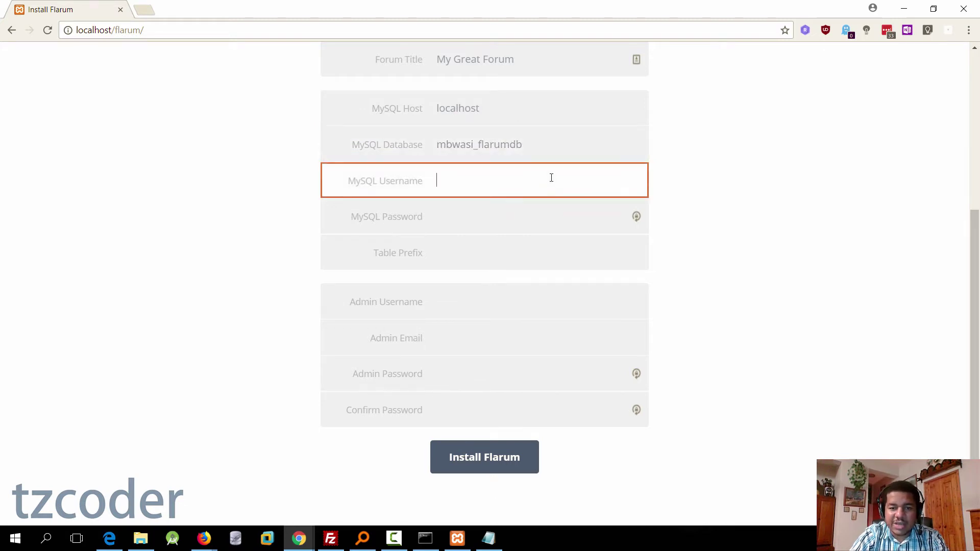
pyautogui.hotkey('ctrl', 'v')
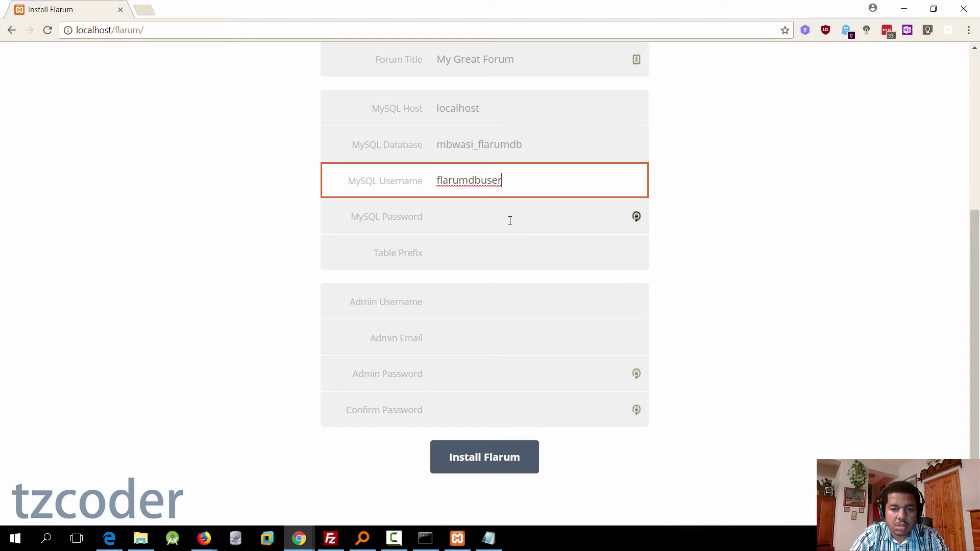
pyautogui.click(510, 219)
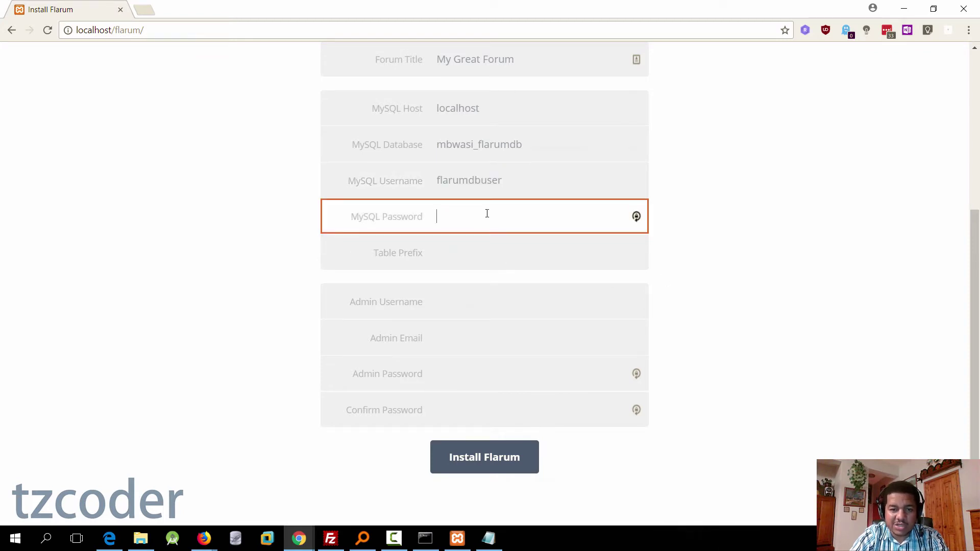
pyautogui.hotkey('ctrl', 'v')
pyautogui.click(498, 254)
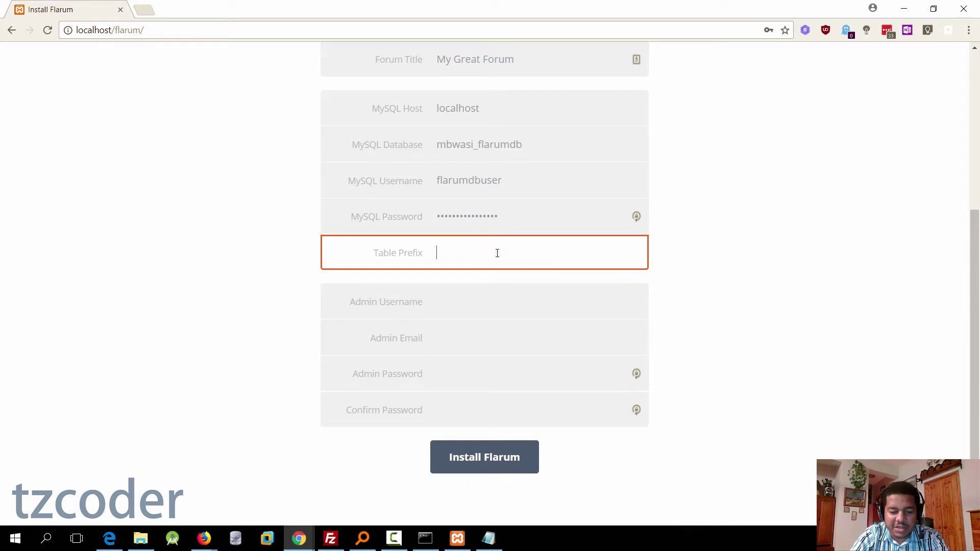
pyautogui.write('rm')
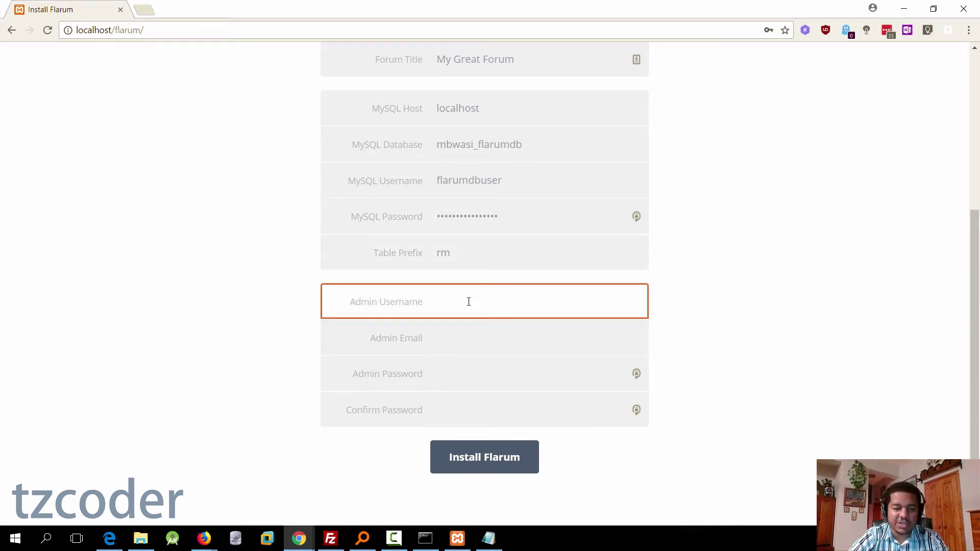
pyautogui.write('john')
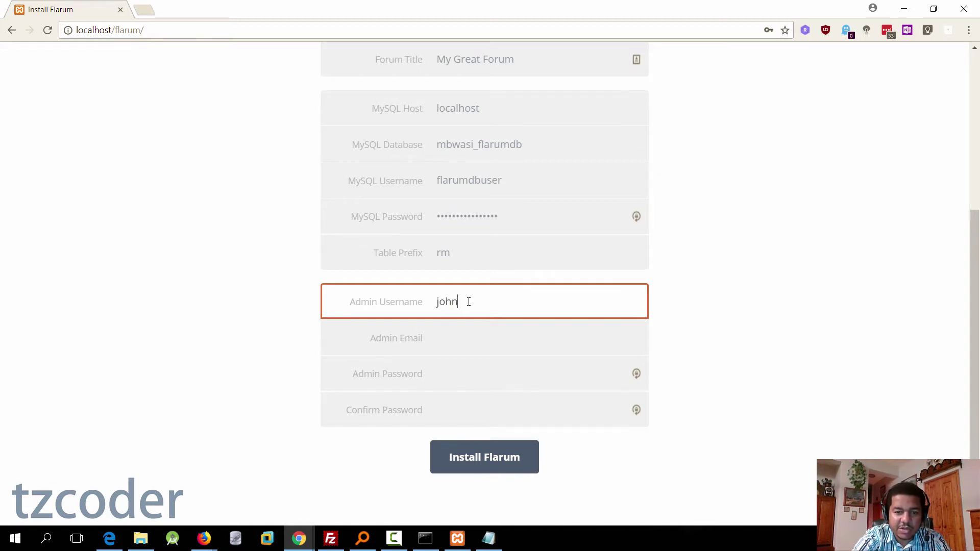
# Step: Fill in the admin e-mail and the admin password twice, then install Flarum
pyautogui.press('Tab')
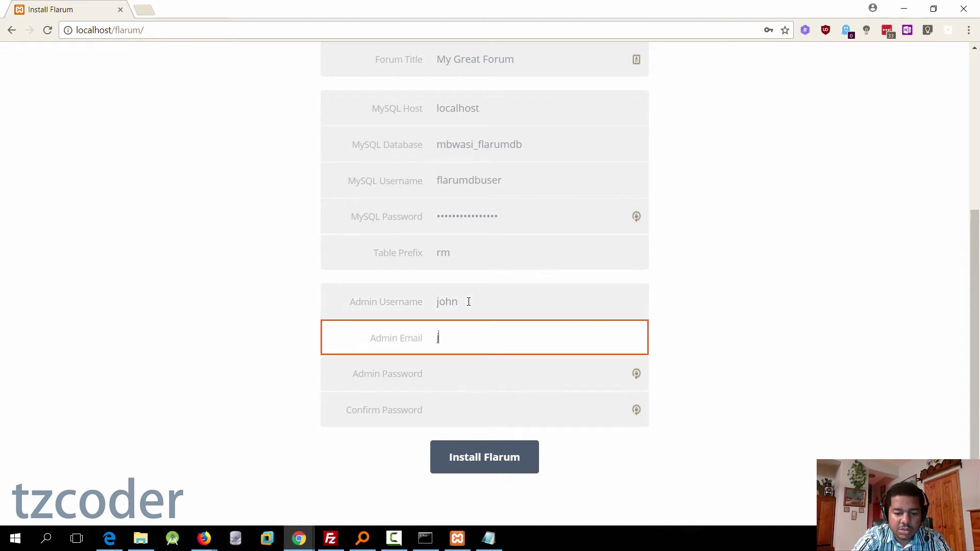
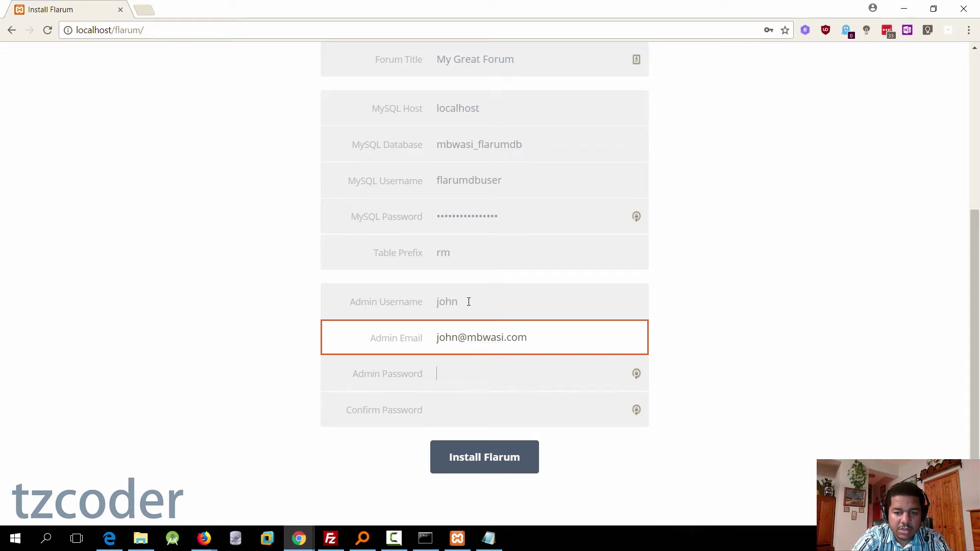
pyautogui.press('Tab')
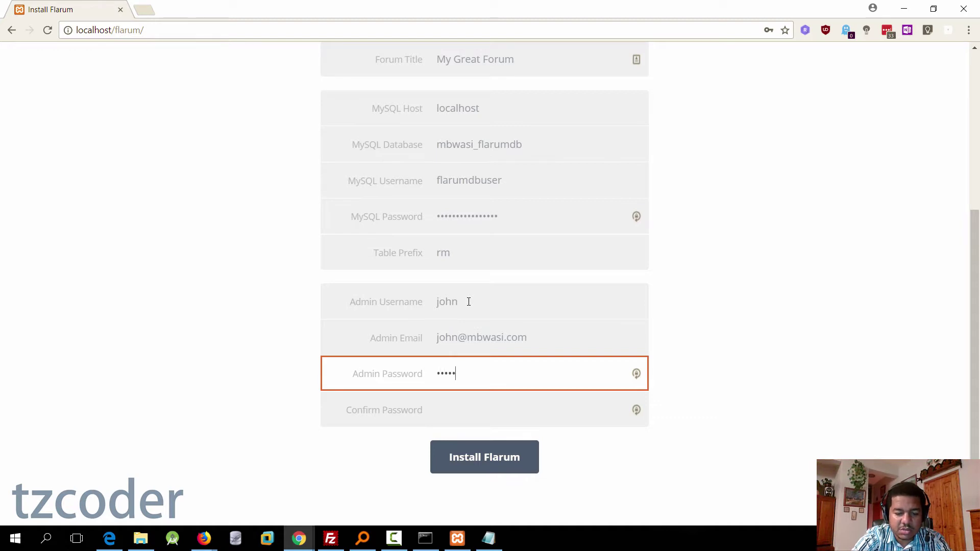
pyautogui.press('Tab')
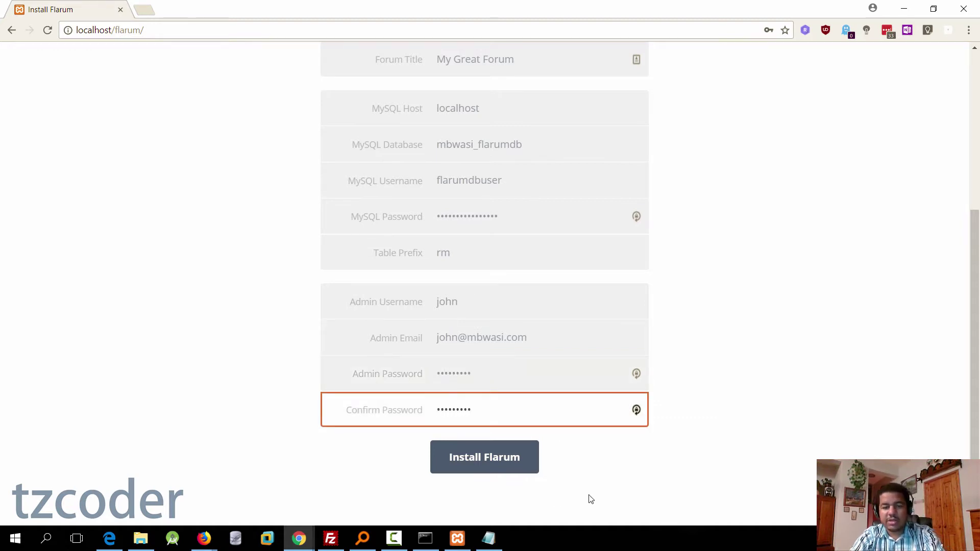
pyautogui.scroll(4, 656, 481)
pyautogui.scroll(-4, 664, 372)
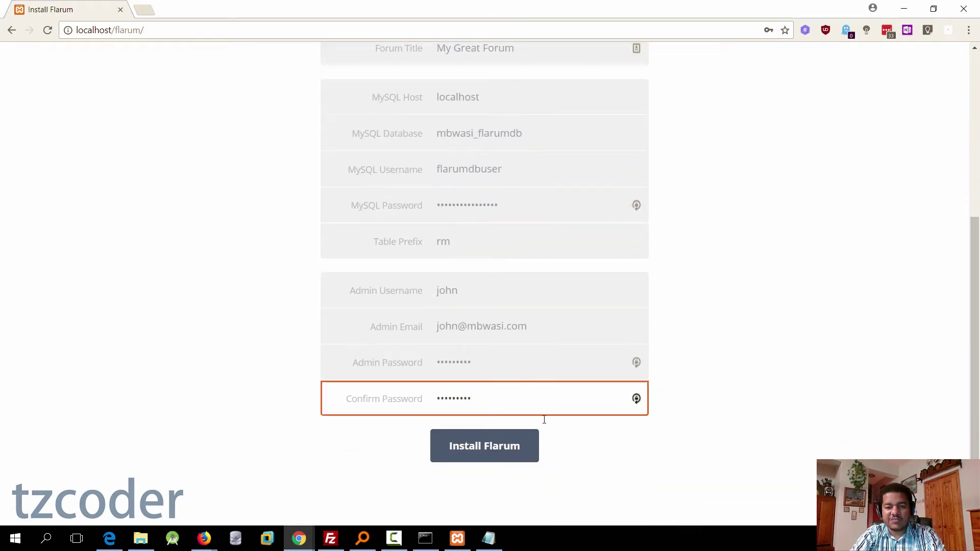
pyautogui.click(505, 449)
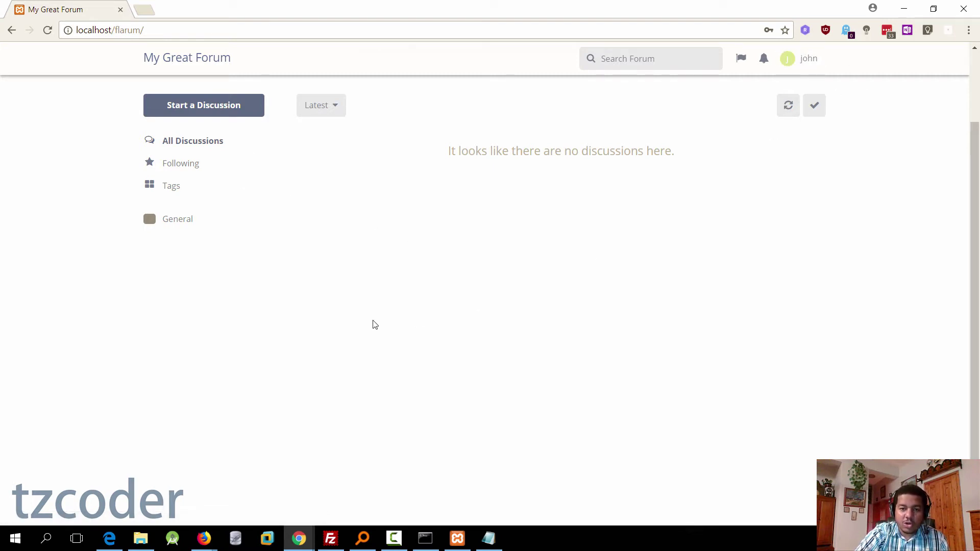
# Step: Open Administration from the username menu to reach localhost/flarum/admin
pyautogui.click(811, 61)
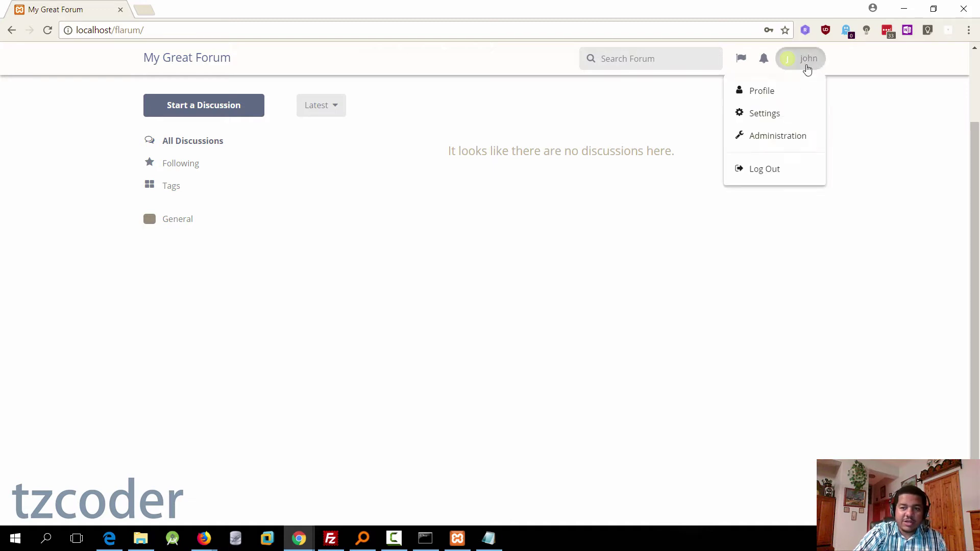
pyautogui.click(779, 143)
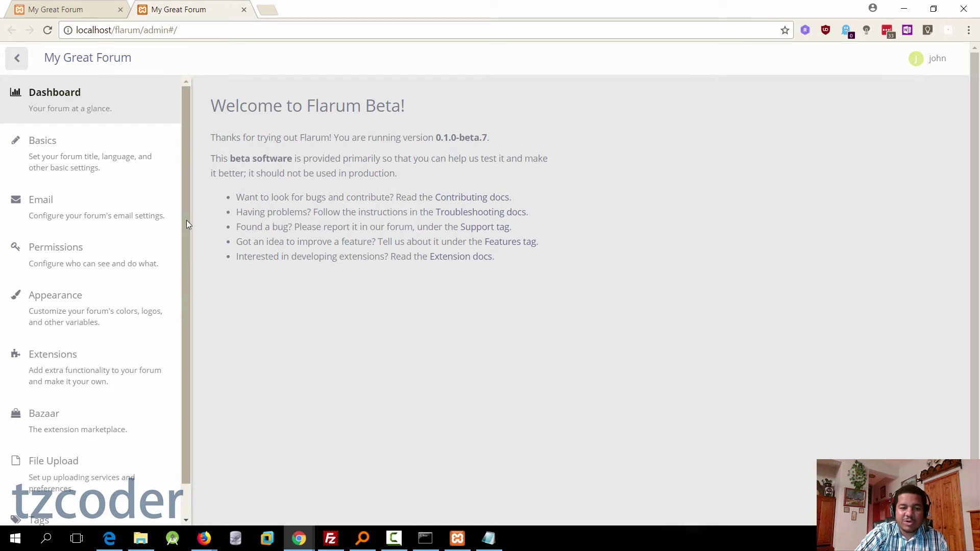
# Step: Review the Extensions page showing Flagrow Bazaar and Flagrow Upload enabled, then return to the forum front page
pyautogui.moveTo(187, 219); pyautogui.dragTo(188, 269)
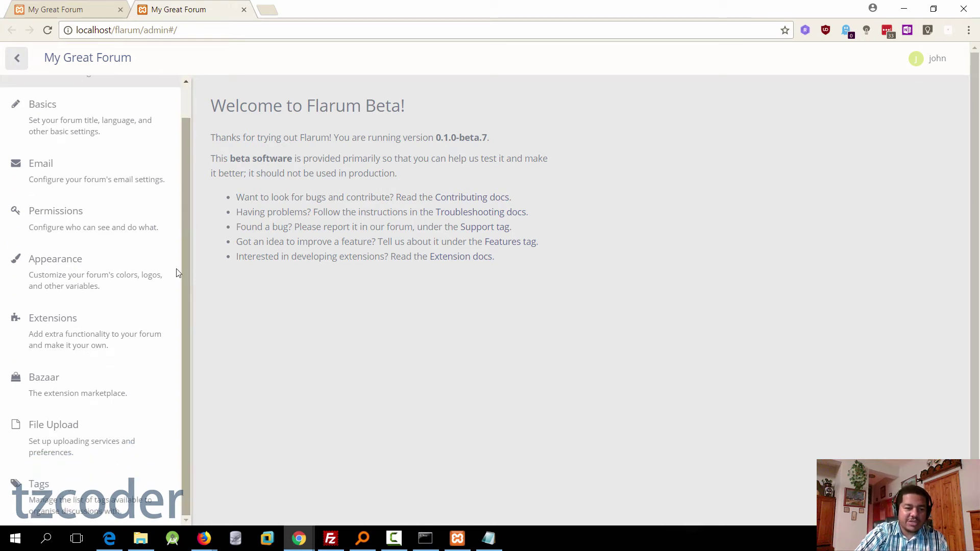
pyautogui.click(60, 328)
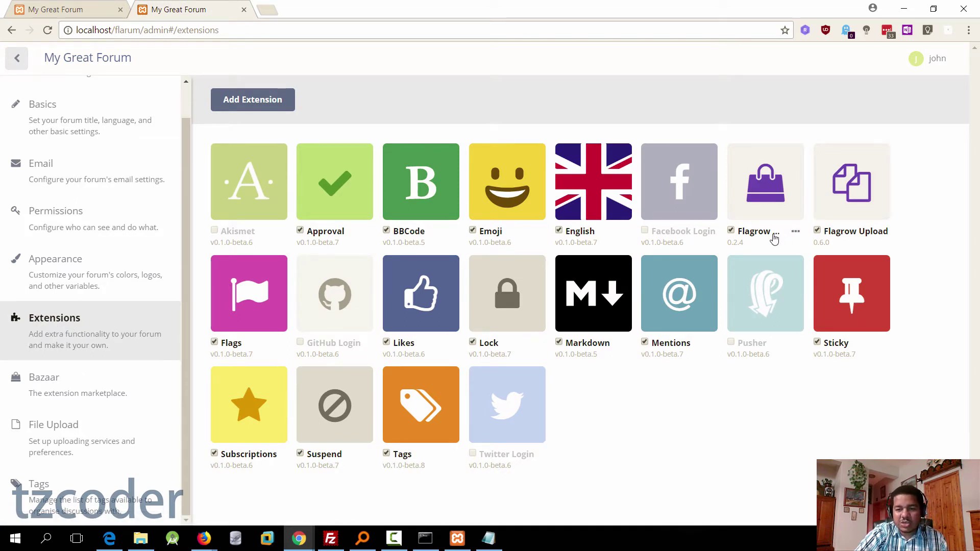
pyautogui.moveTo(886, 240)
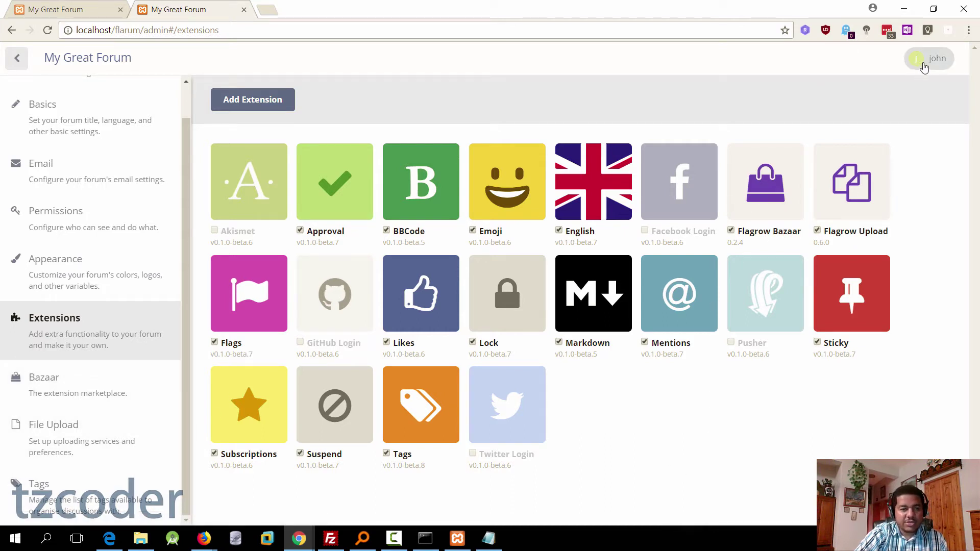
pyautogui.click(925, 67)
pyautogui.click(21, 67)
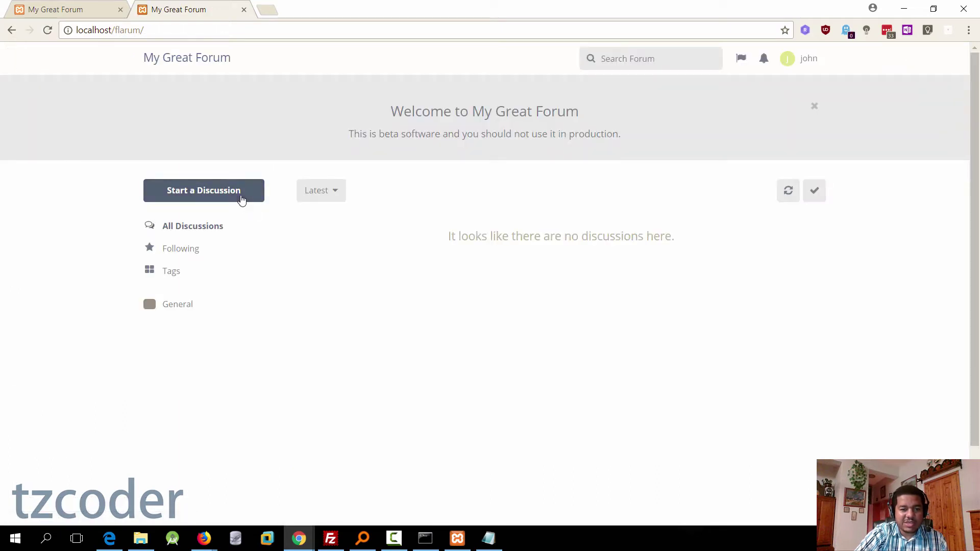
# Step: Start a discussion titled 'This is a test' with the post 'There is a nuclear missile heading for hawaiiii!!!'
pyautogui.click(240, 197)
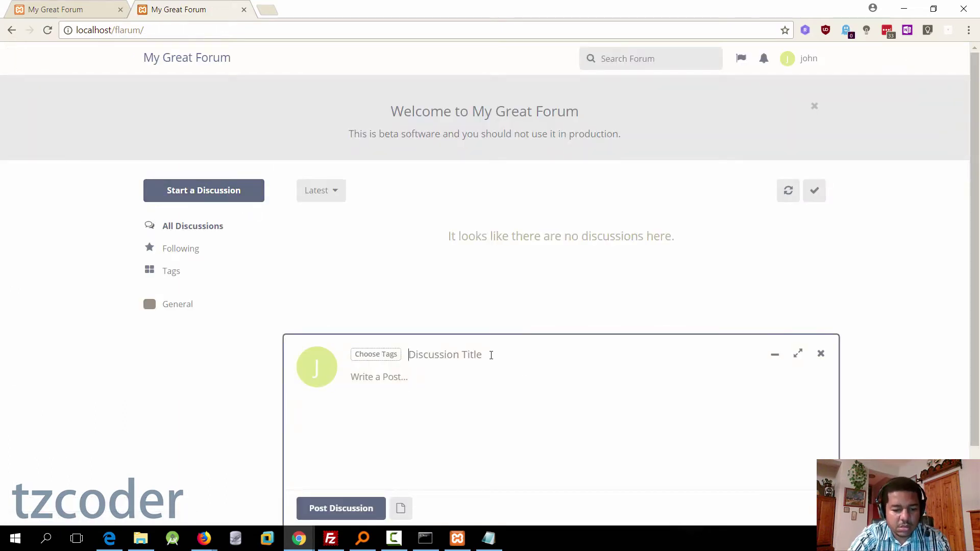
pyautogui.write('This is a')
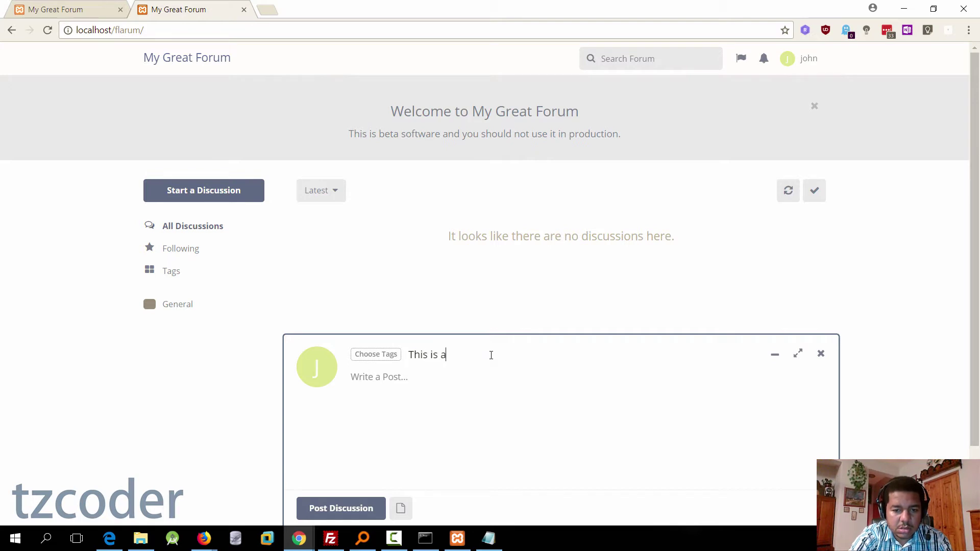
pyautogui.write(' test!!')
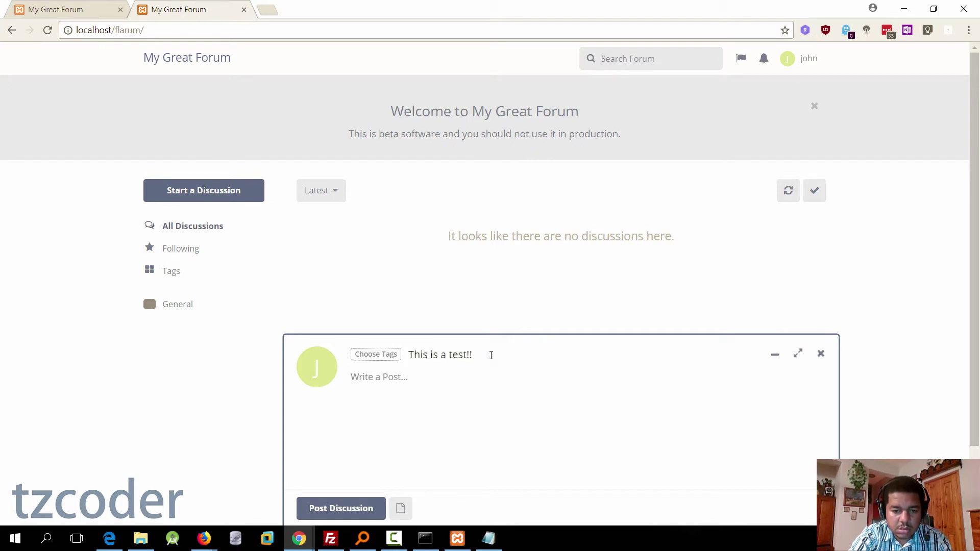
pyautogui.press('Tab')
pyautogui.write('The')
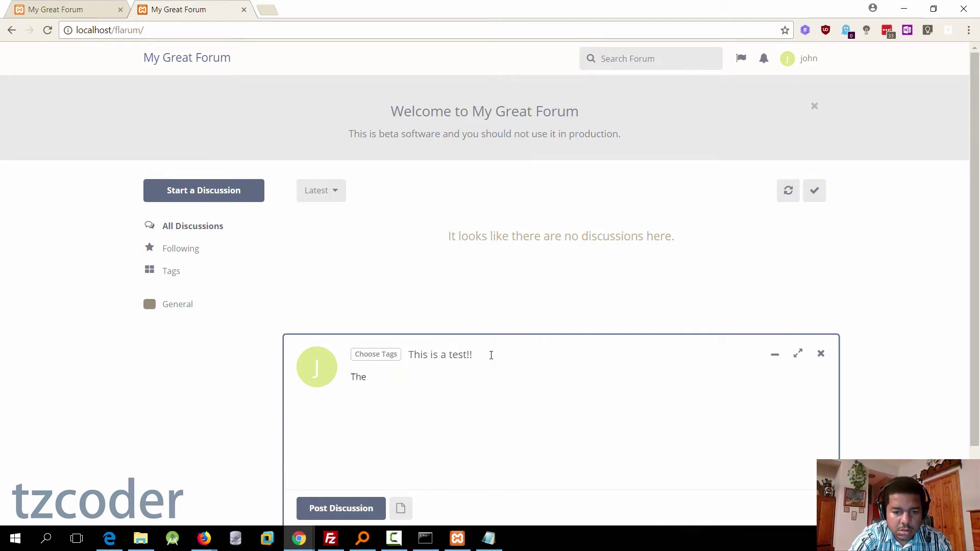
pyautogui.write('re is a nuclear mis')
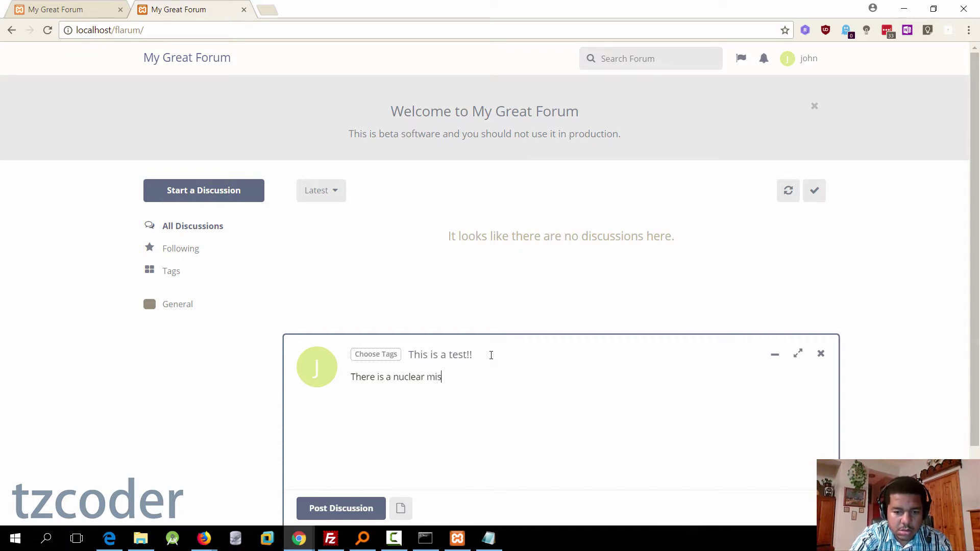
pyautogui.write('sile heading')
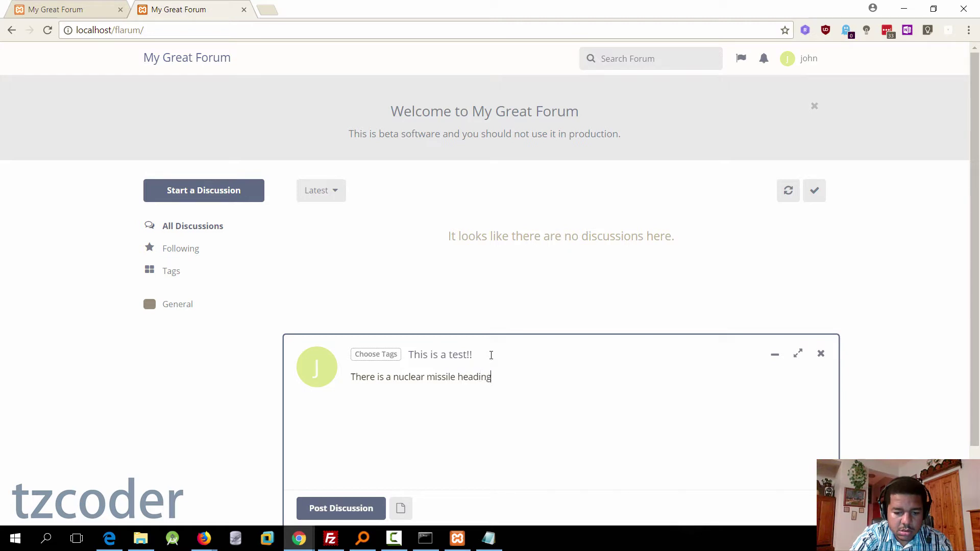
pyautogui.write(' for hawaiii')
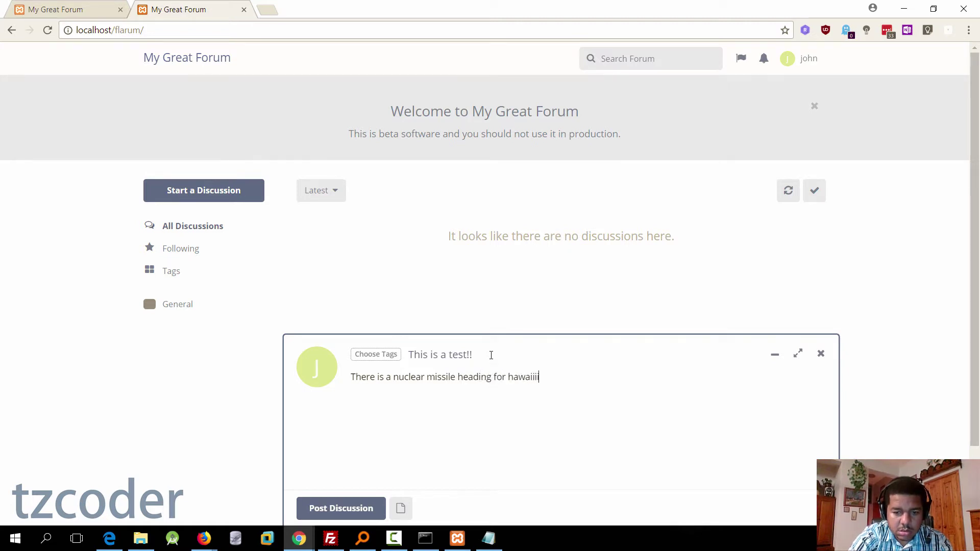
pyautogui.write('i!!!')
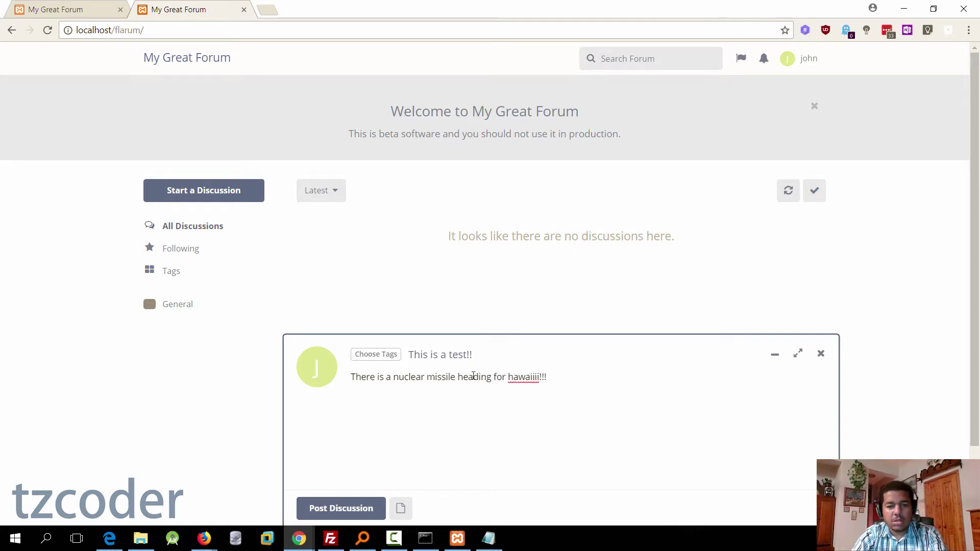
# Step: Tag the discussion General, attach 1080x1080_50.jpg, and post it
pyautogui.click(385, 360)
pyautogui.click(312, 209)
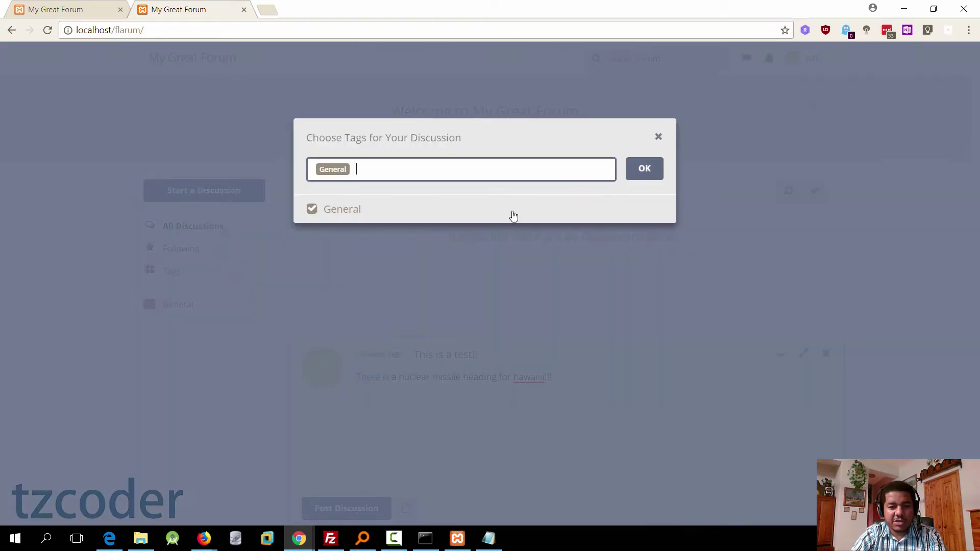
pyautogui.click(644, 169)
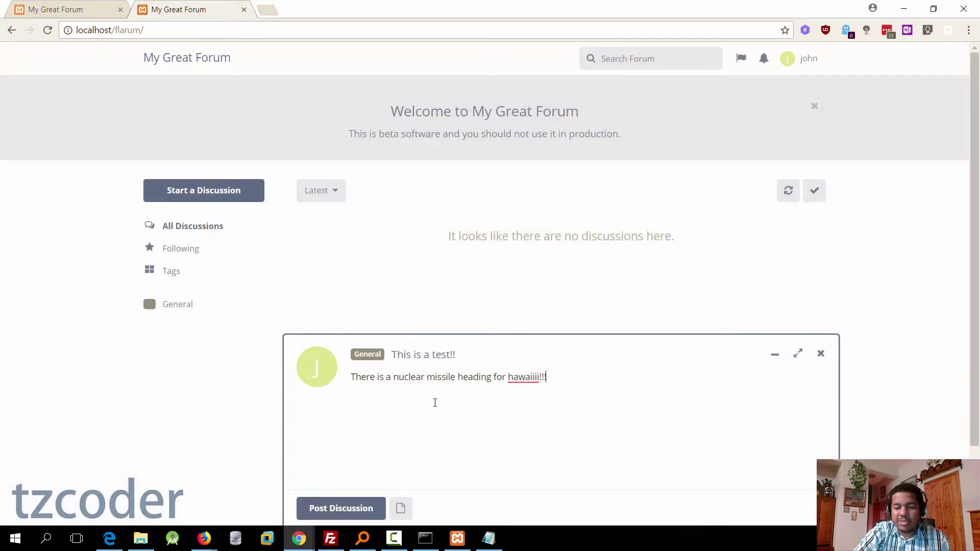
pyautogui.click(403, 509)
pyautogui.click(498, 102)
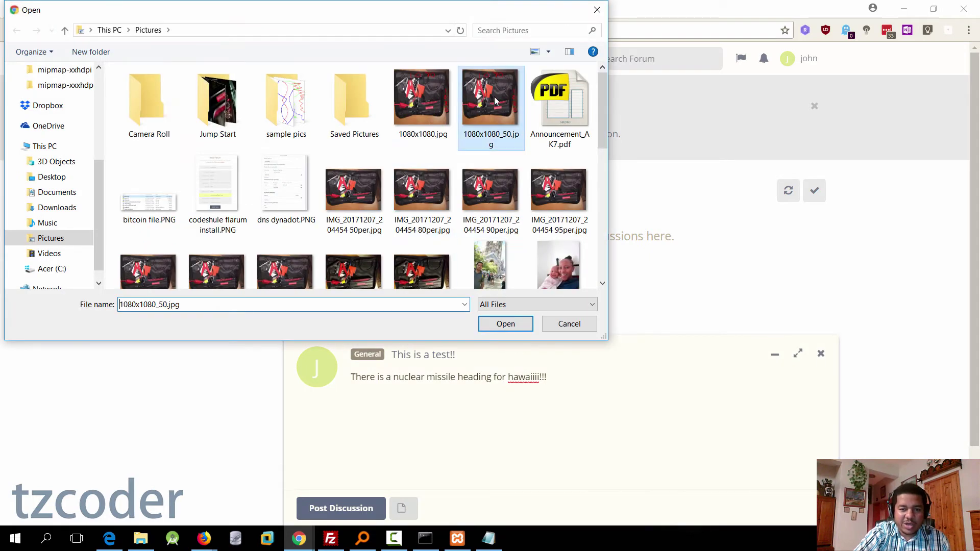
pyautogui.click(506, 324)
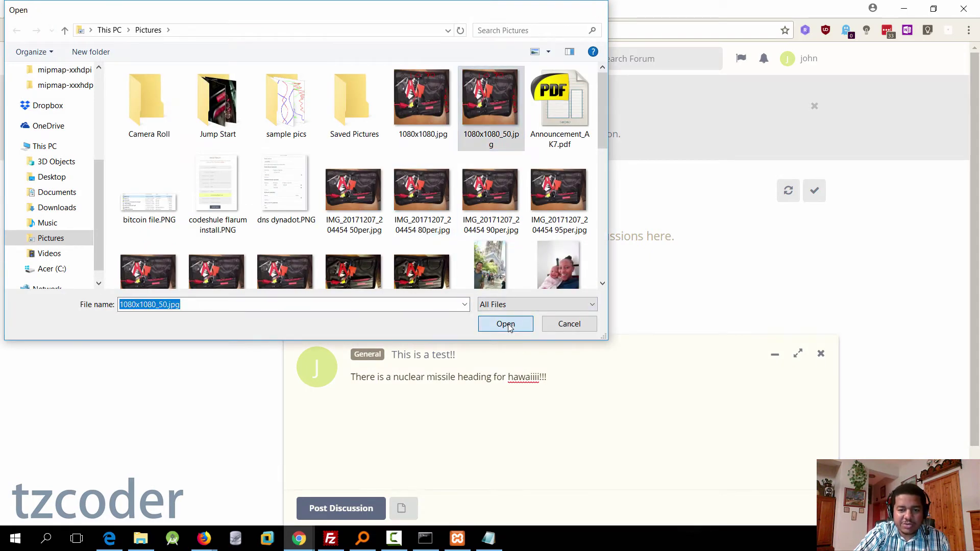
pyautogui.click(380, 509)
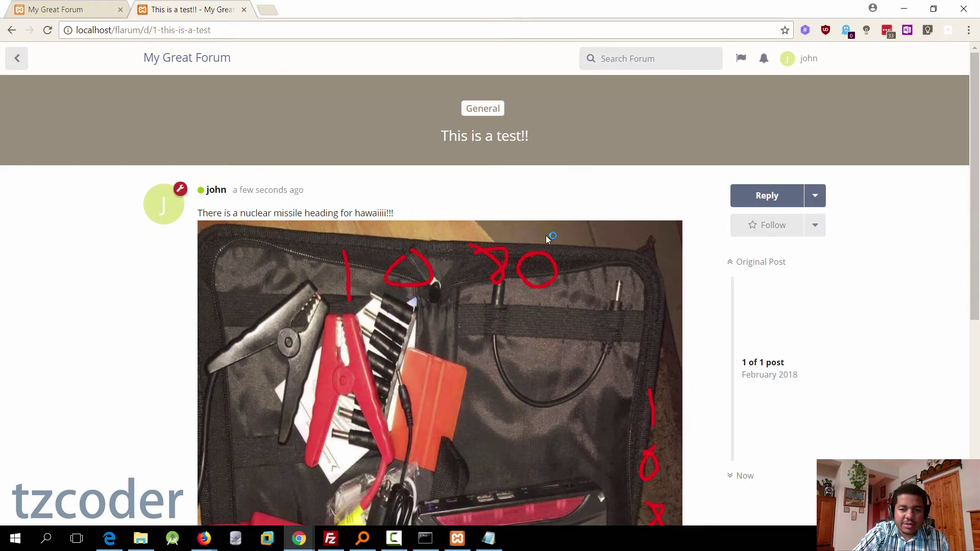
# Step: Like the 'This is a test!!' post and follow the discussion
pyautogui.scroll(-6, 312, 411)
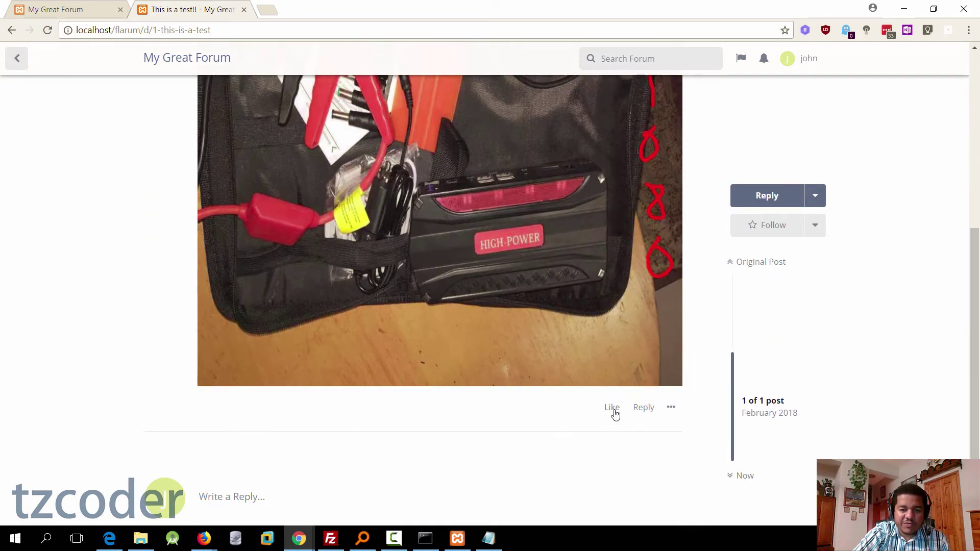
pyautogui.click(612, 407)
pyautogui.scroll(-1, 540, 442)
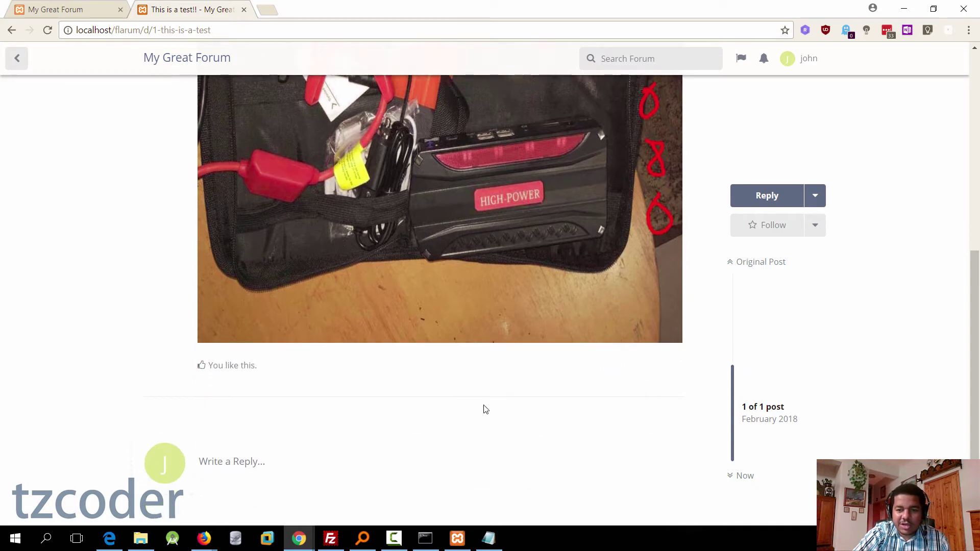
pyautogui.scroll(6, 483, 407)
pyautogui.click(753, 225)
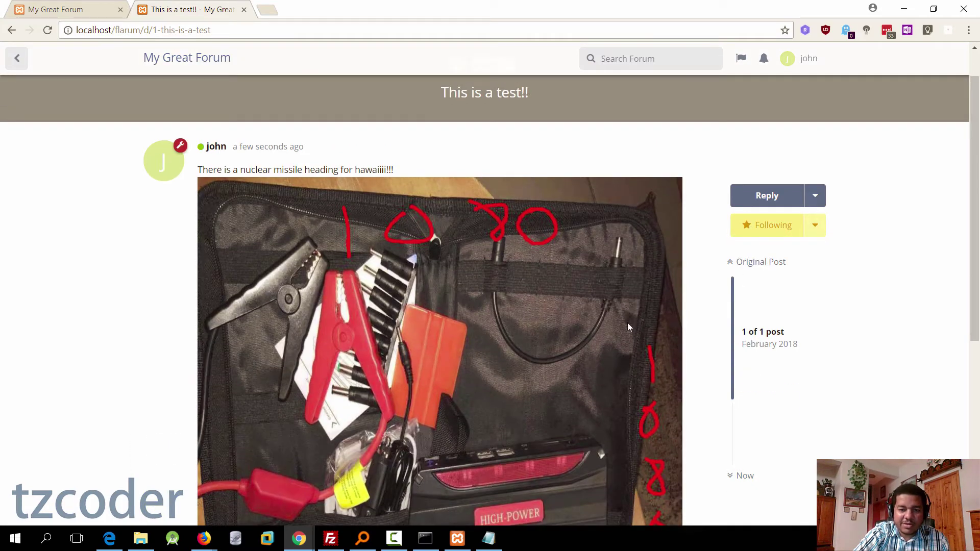
pyautogui.scroll(-5, 542, 344)
pyautogui.scroll(5, 542, 343)
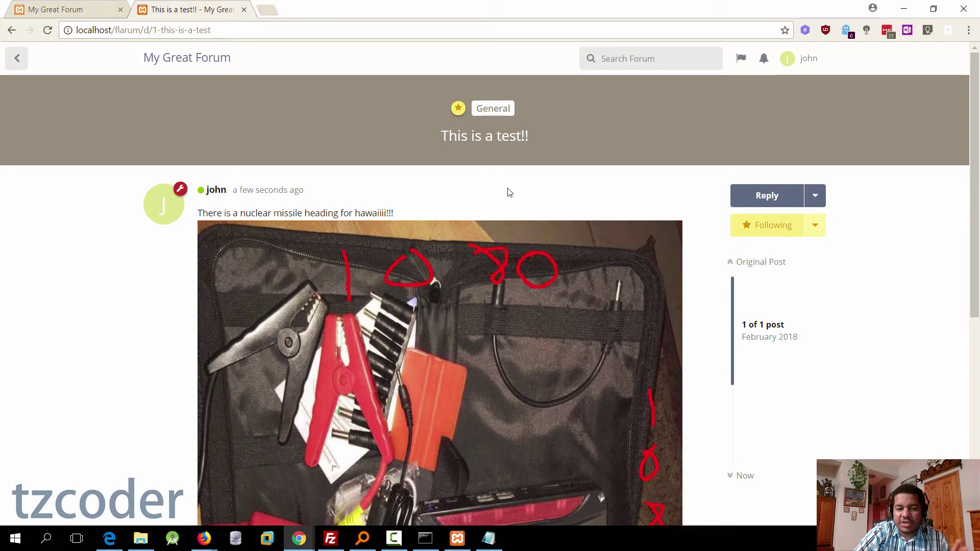
# Step: Compress everything in C:\xampp\htdocs\flarum into a zipped folder named flarum.zip
pyautogui.hotkey('alt', 'Tab')
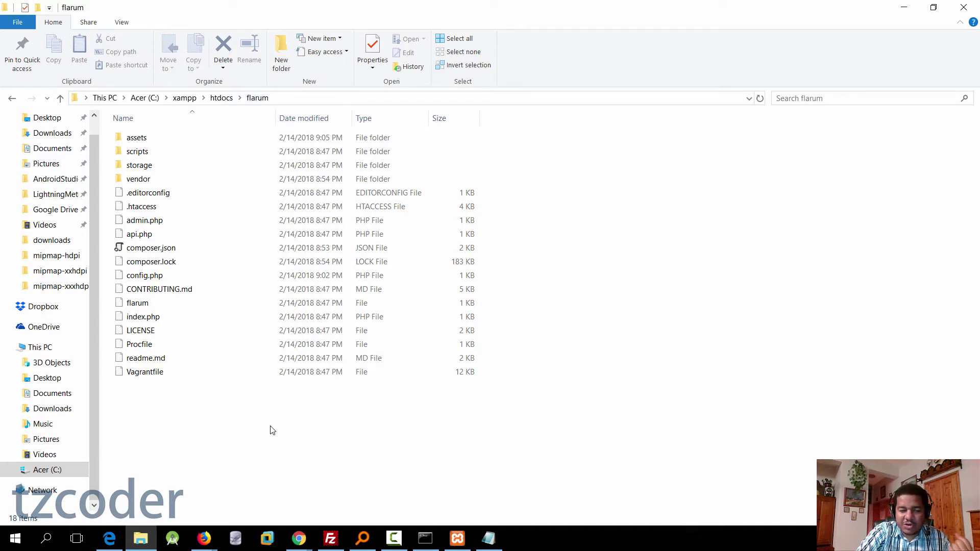
pyautogui.moveTo(258, 453); pyautogui.dragTo(132, 141)
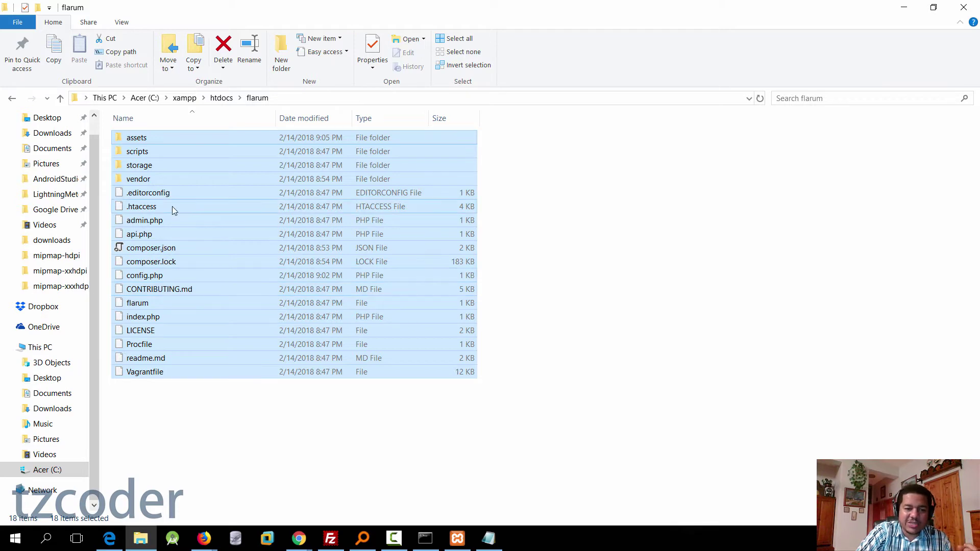
pyautogui.rightClick(207, 194)
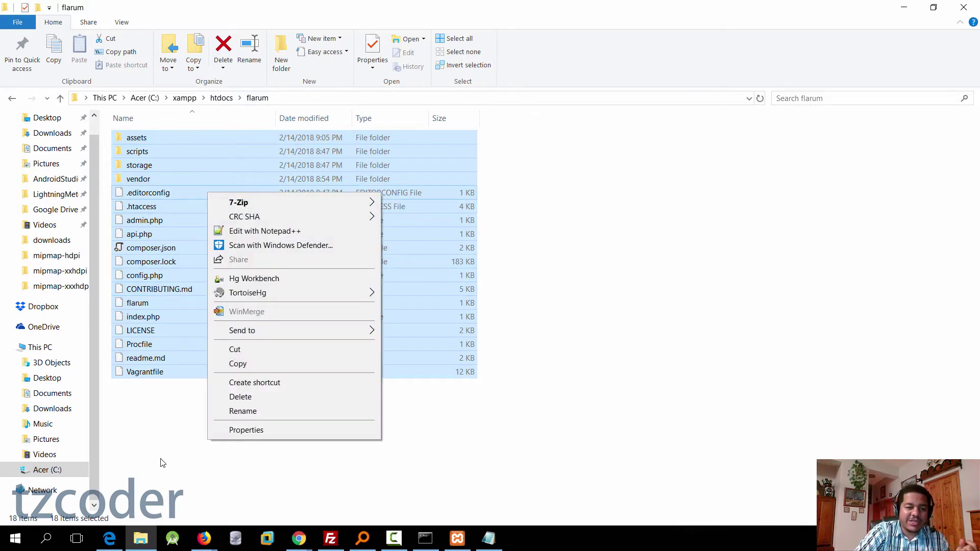
pyautogui.moveTo(197, 449); pyautogui.dragTo(109, 121)
pyautogui.rightClick(171, 175)
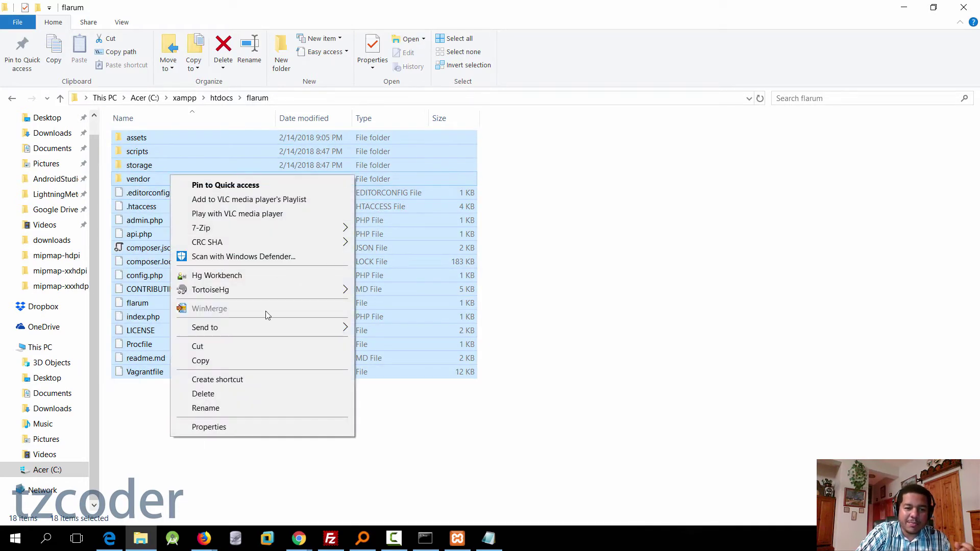
pyautogui.moveTo(279, 330)
pyautogui.click(421, 344)
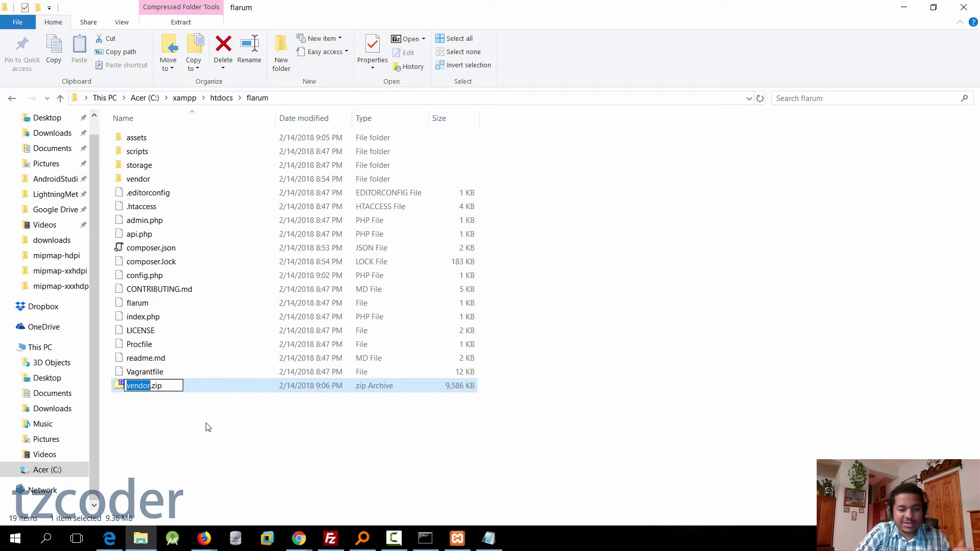
pyautogui.write('arum')
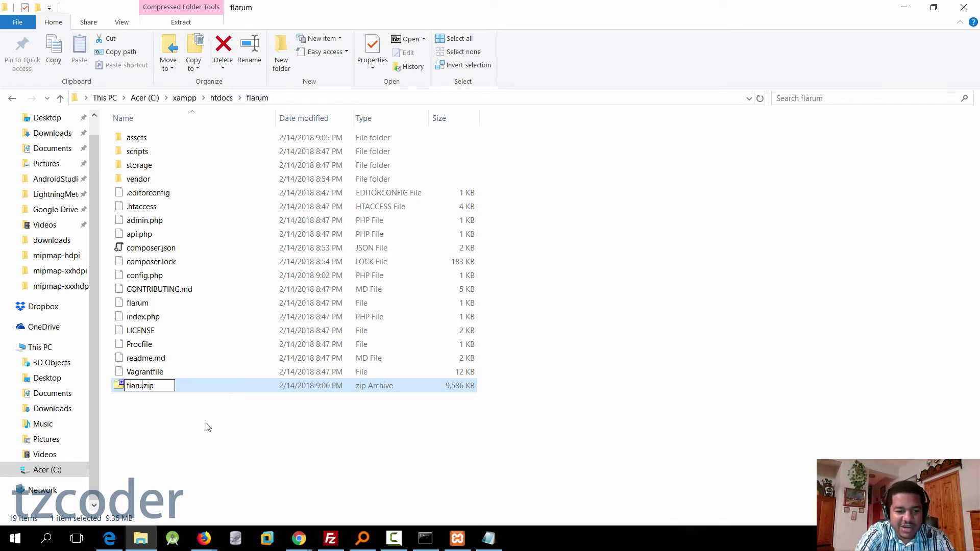
pyautogui.press('Return')
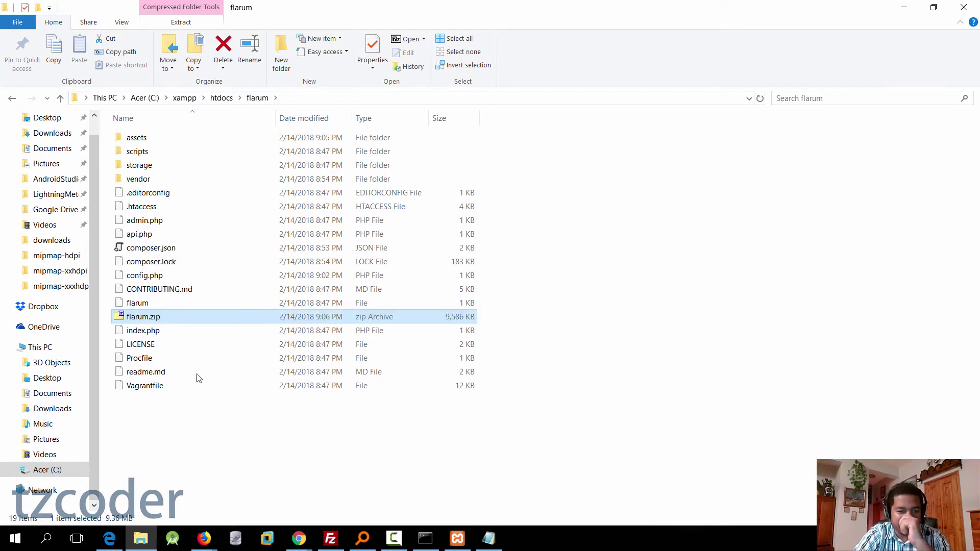
pyautogui.click(304, 99)
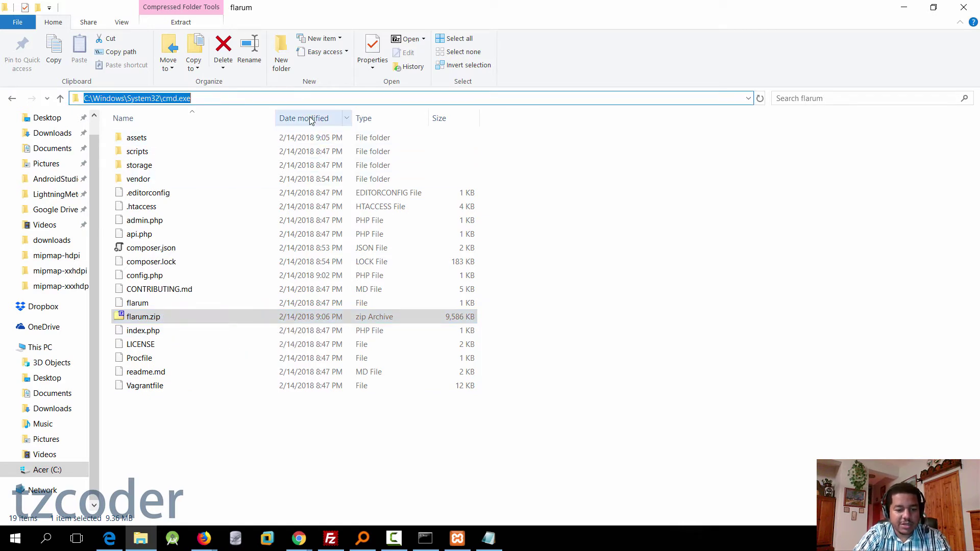
pyautogui.click(471, 435)
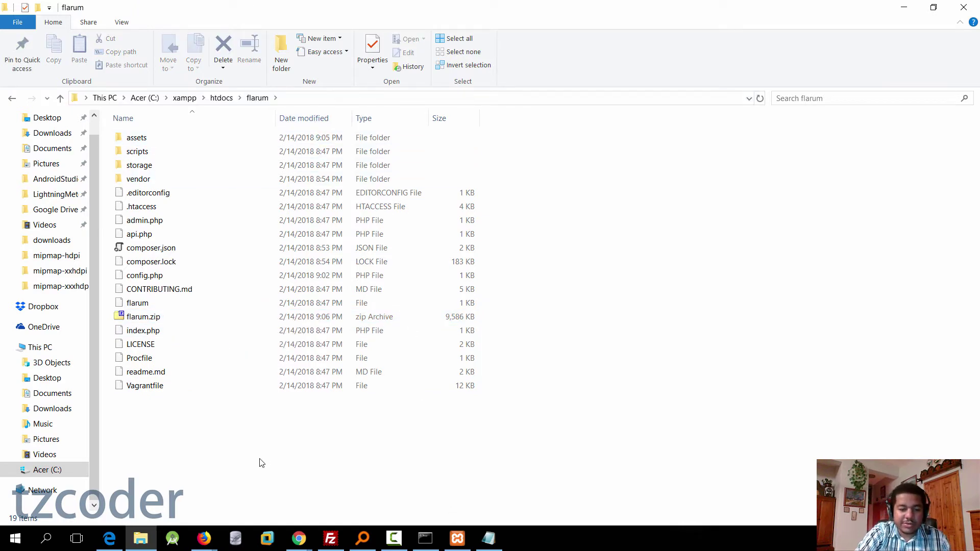
# Step: Open cPanel File Manager, enter public_html, and bring up its Upload page
pyautogui.click(204, 538)
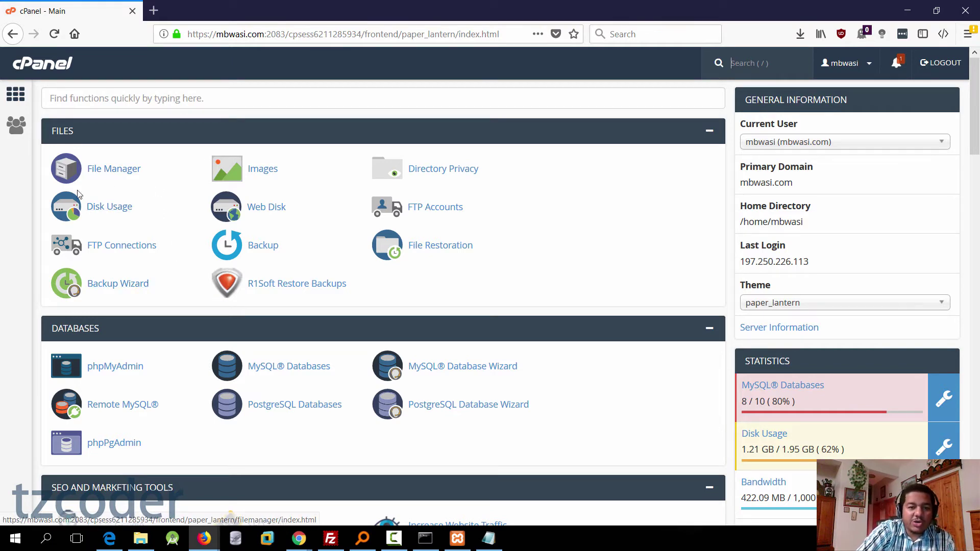
pyautogui.click(130, 173)
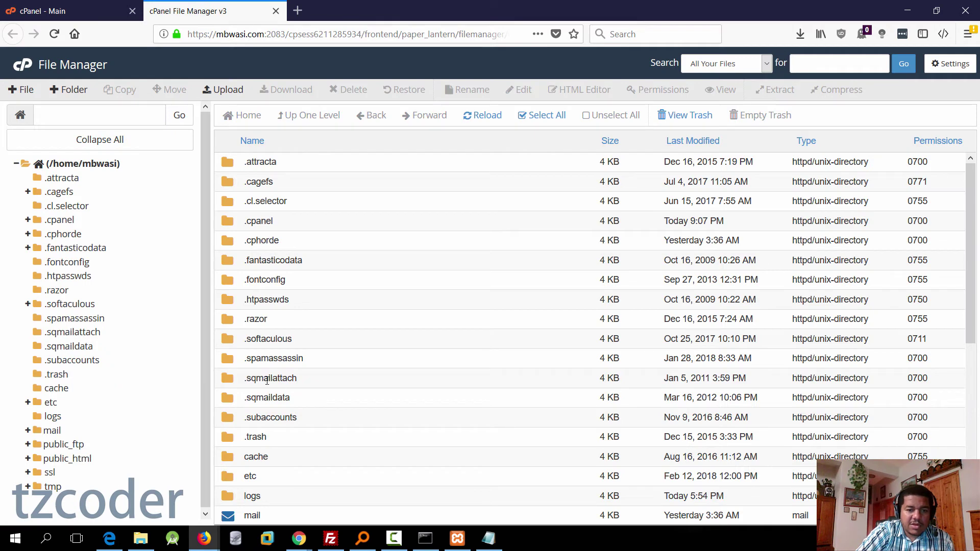
pyautogui.scroll(-5, 307, 315)
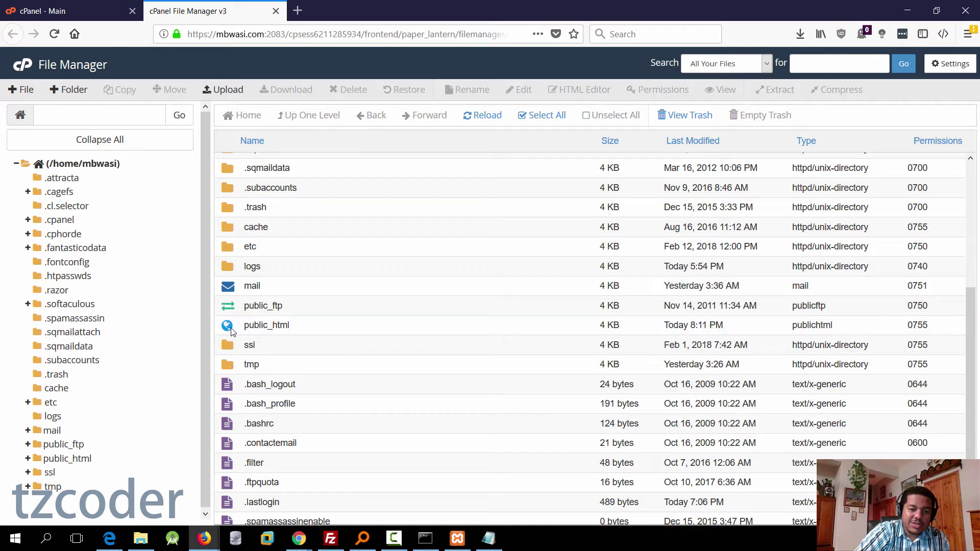
pyautogui.doubleClick(231, 331)
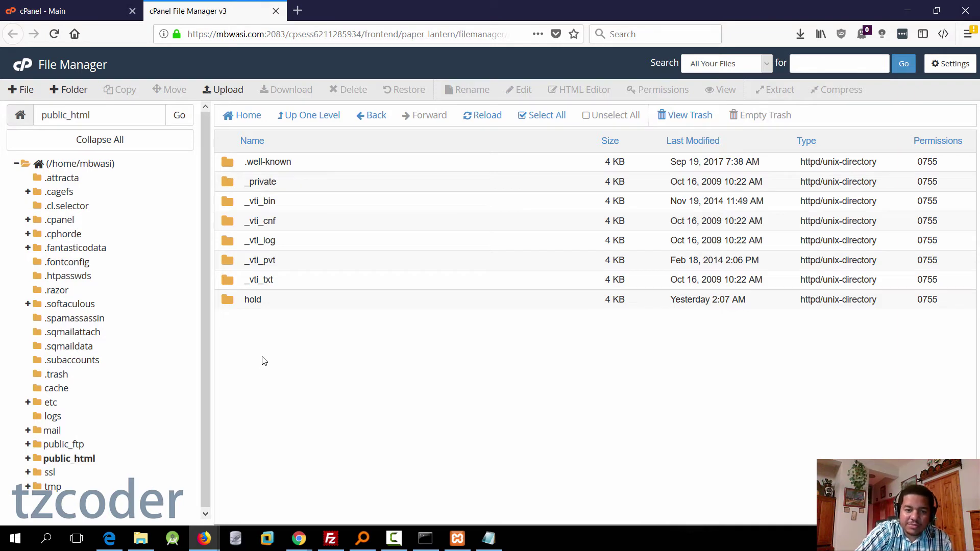
pyautogui.click(228, 92)
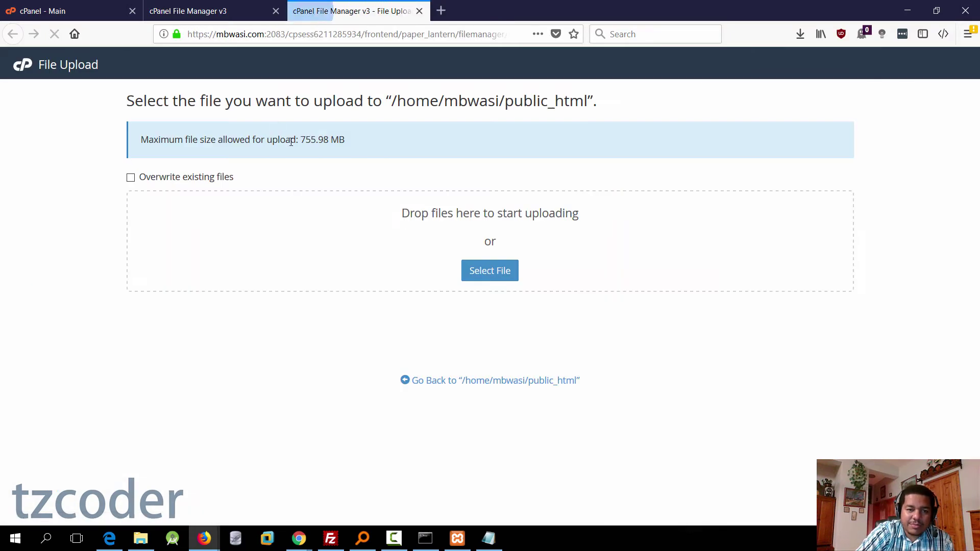
# Step: Upload the local flarum.zip (9.36 MB) and reload the public_html listing to show it
pyautogui.click(503, 278)
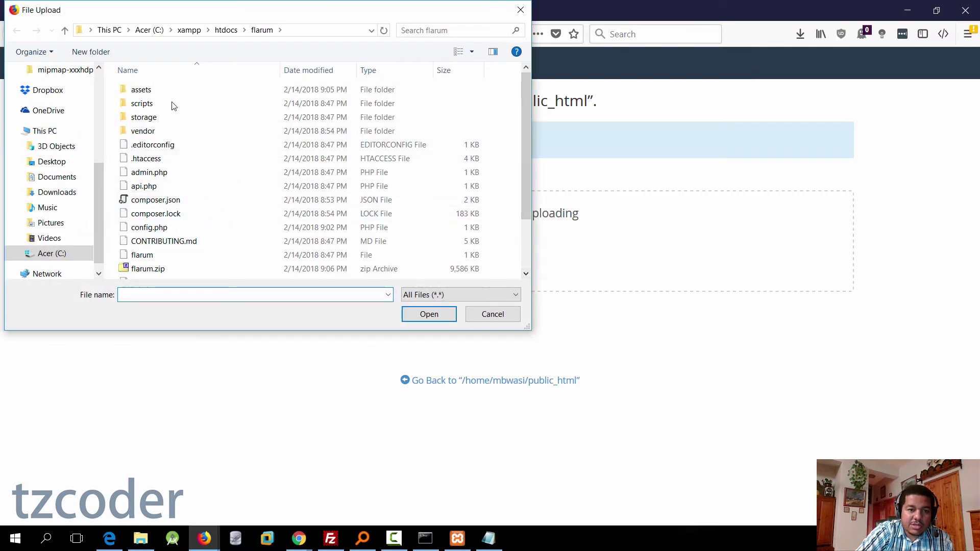
pyautogui.click(138, 247)
pyautogui.scroll(-1, 153, 256)
pyautogui.click(148, 231)
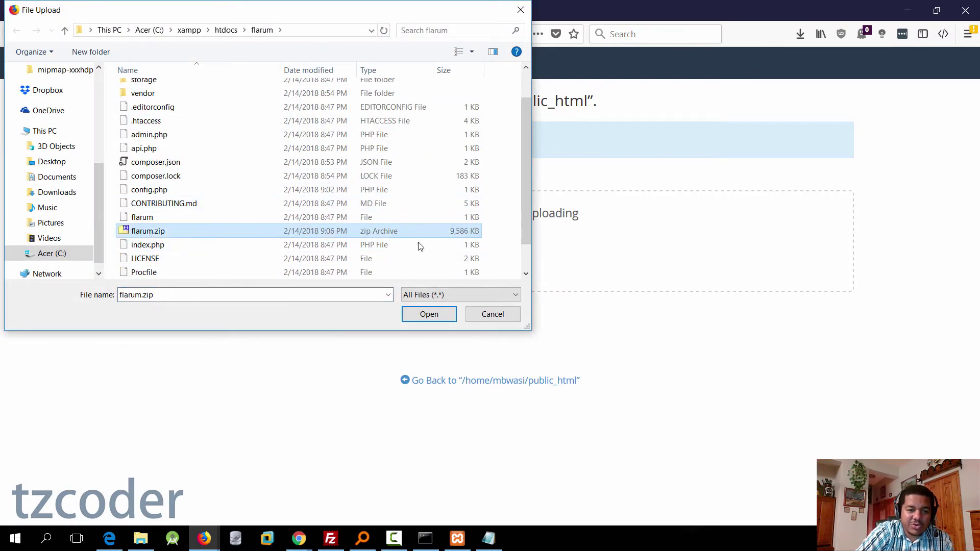
pyautogui.click(437, 323)
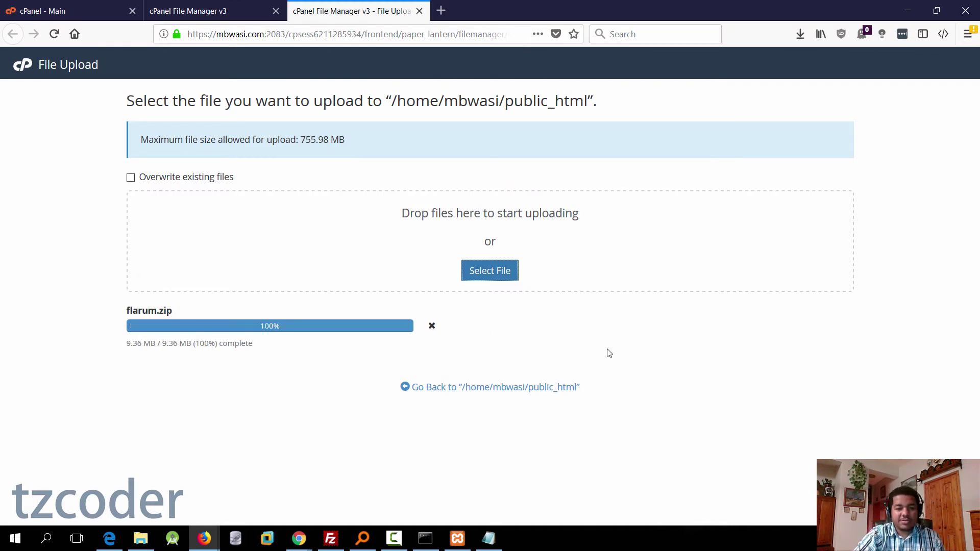
pyautogui.click(186, 9)
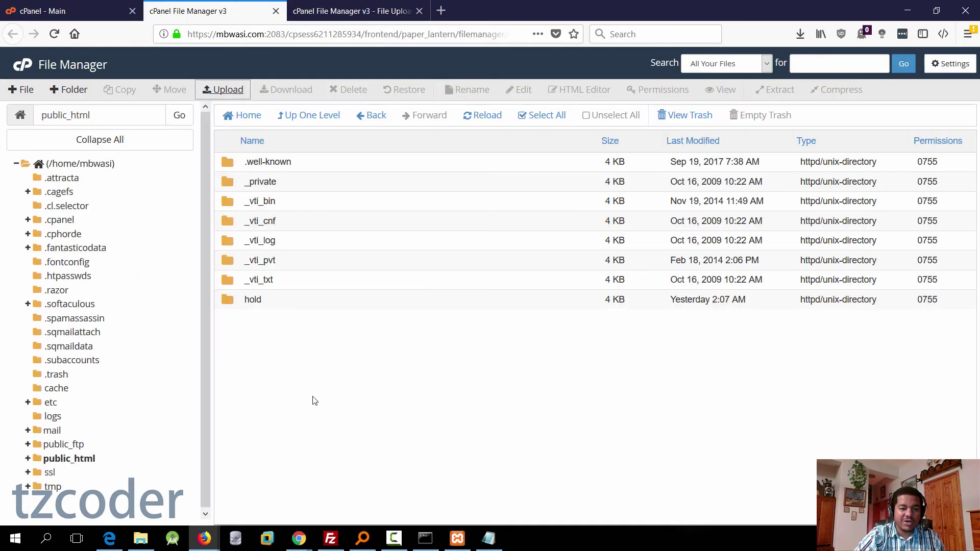
pyautogui.click(491, 119)
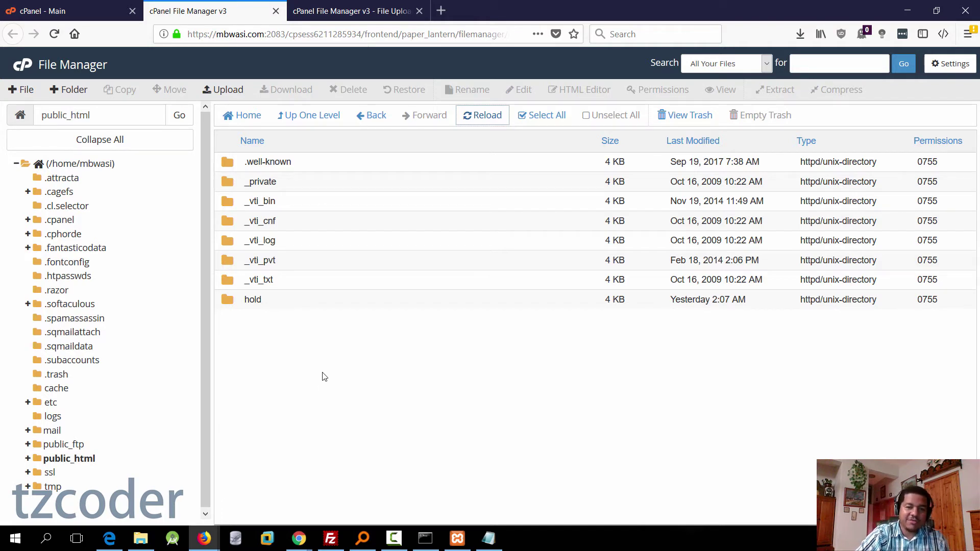
pyautogui.click(488, 121)
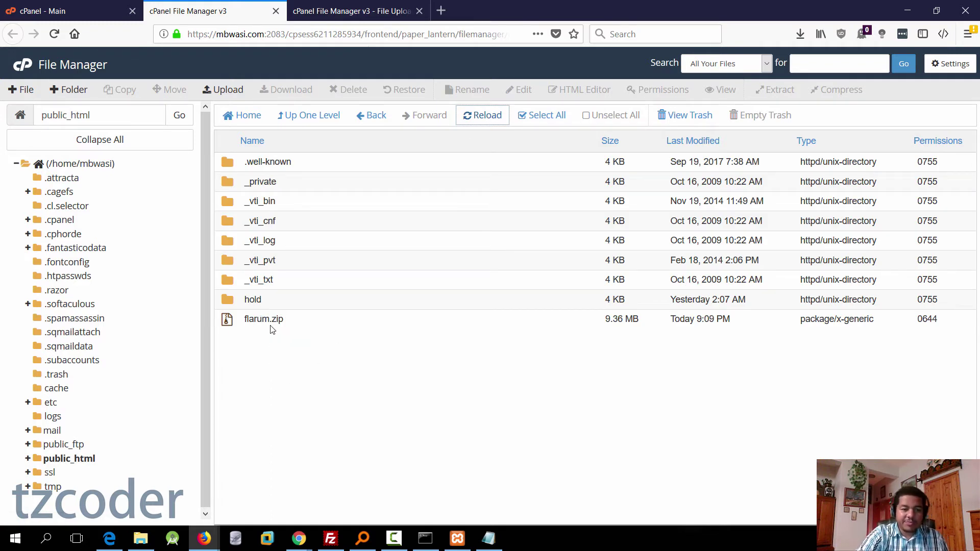
# Step: Extract flarum.zip into /public_html and close the extraction results
pyautogui.rightClick(228, 321)
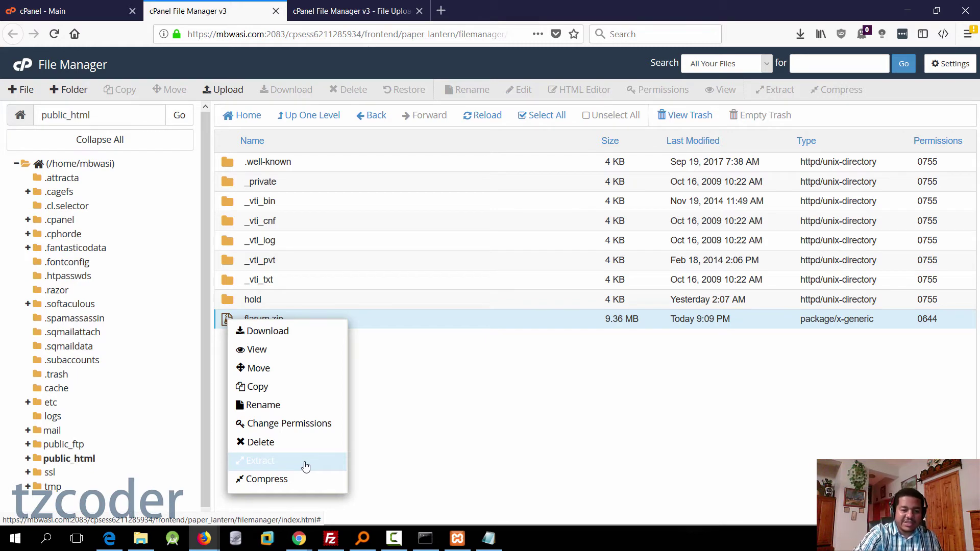
pyautogui.click(271, 465)
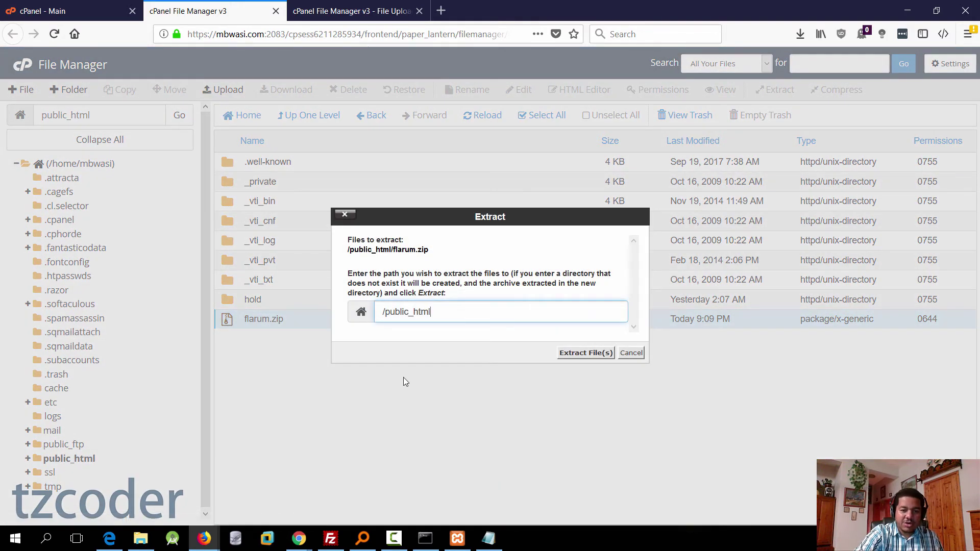
pyautogui.moveTo(434, 310); pyautogui.dragTo(382, 312)
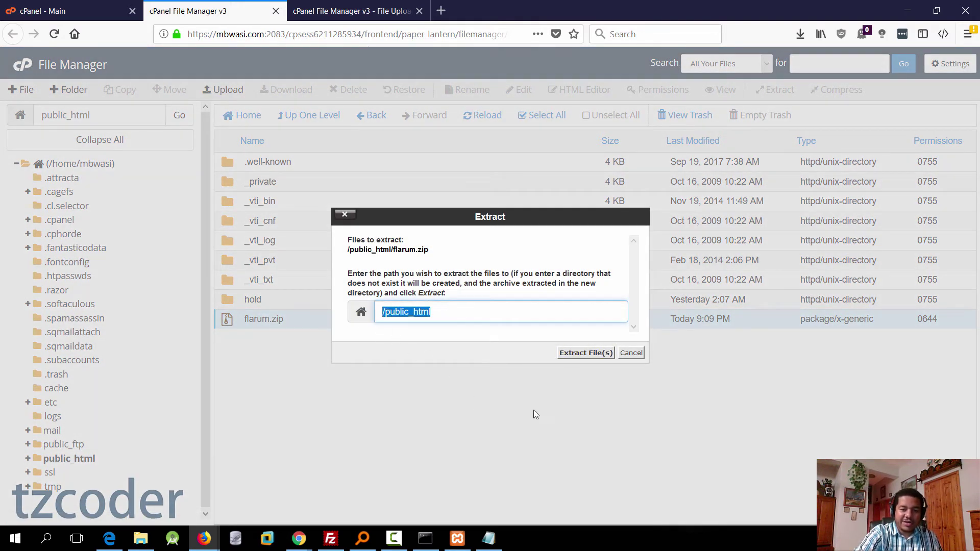
pyautogui.click(592, 353)
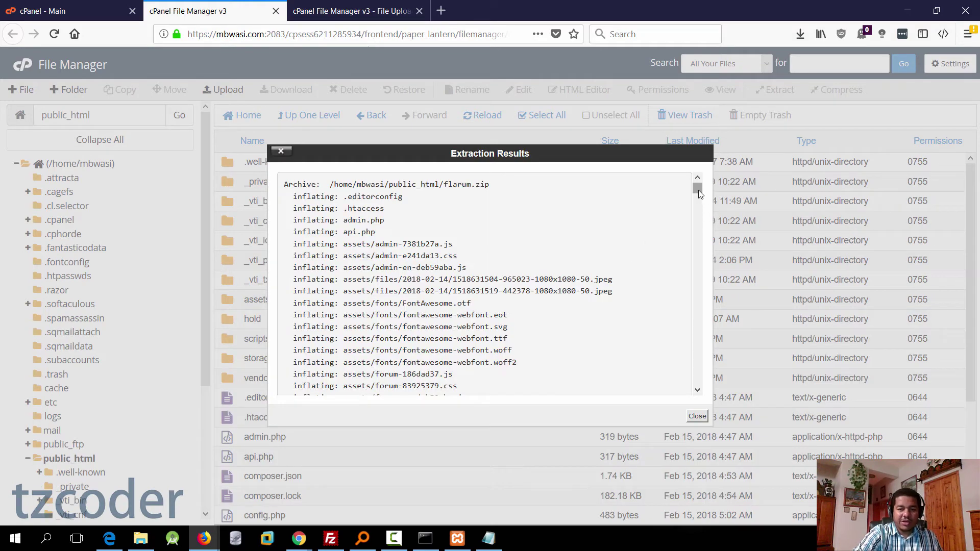
pyautogui.moveTo(698, 193); pyautogui.dragTo(704, 388)
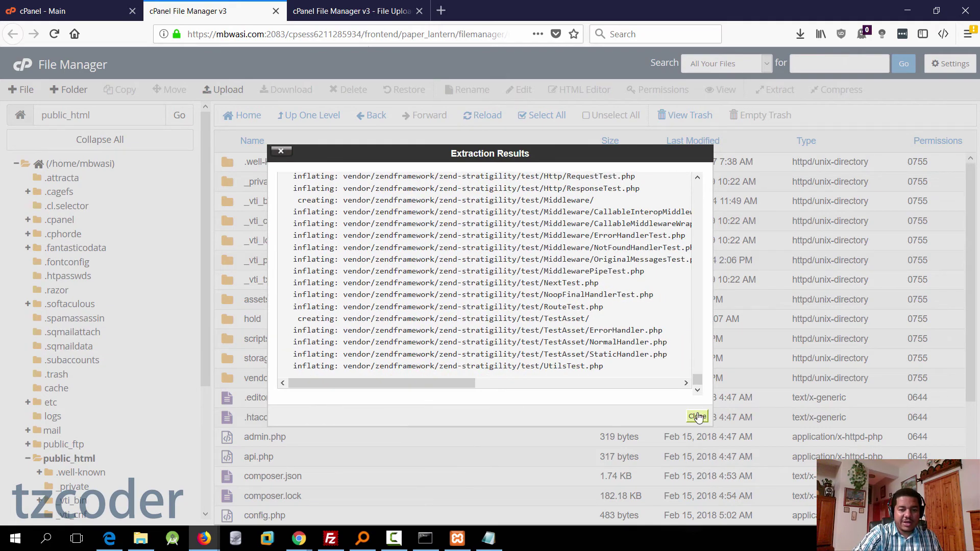
pyautogui.click(697, 417)
pyautogui.scroll(-5, 307, 357)
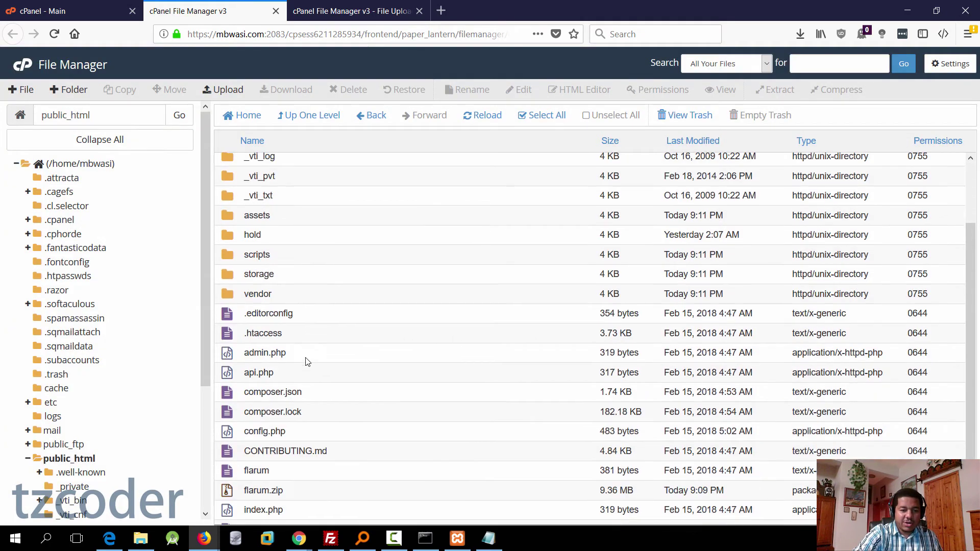
pyautogui.scroll(5, 294, 358)
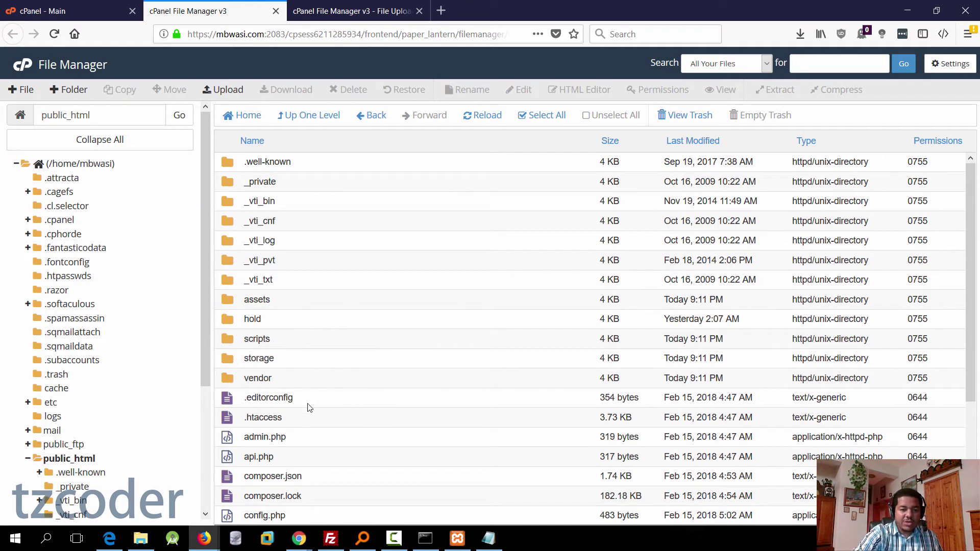
# Step: Save File Manager settings with Show Hidden Files (dotfiles) enabled
pyautogui.click(942, 70)
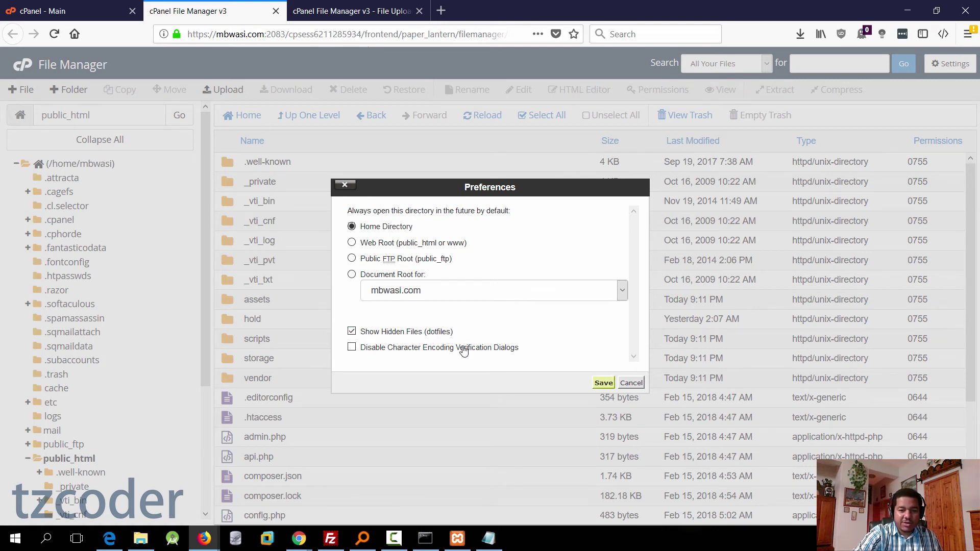
pyautogui.click(603, 383)
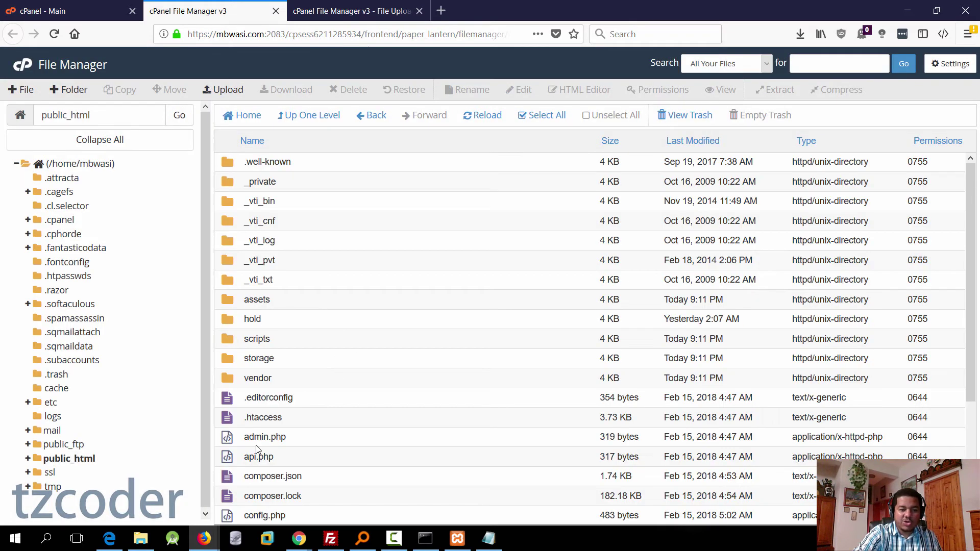
# Step: Look over the uploaded forum files in public_html, such as .htaccess and .editorconfig
pyautogui.click(262, 417)
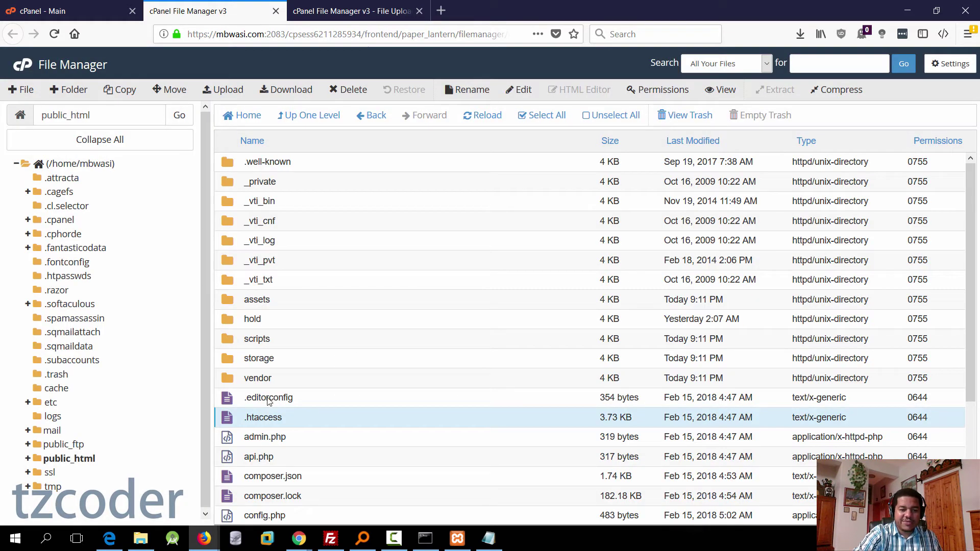
pyautogui.click(268, 399)
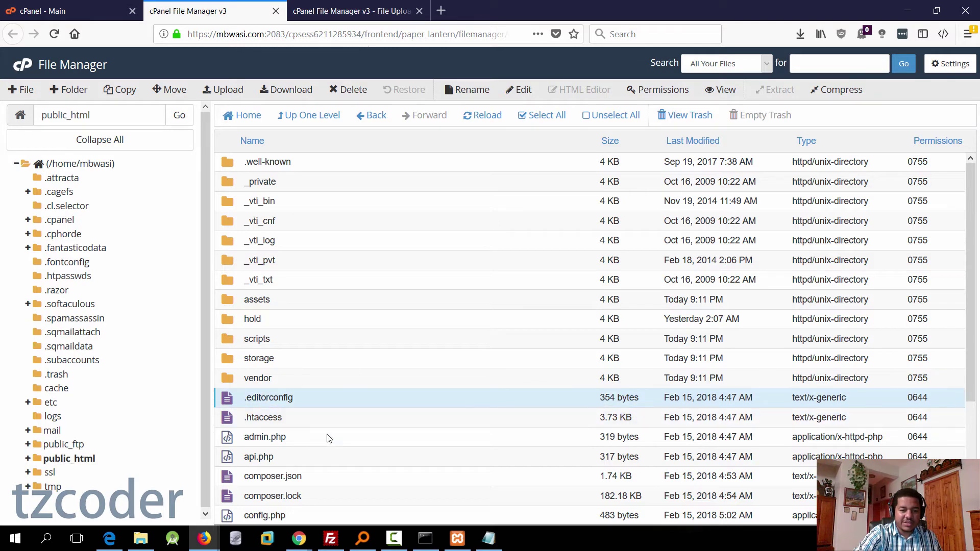
pyautogui.scroll(-3, 350, 443)
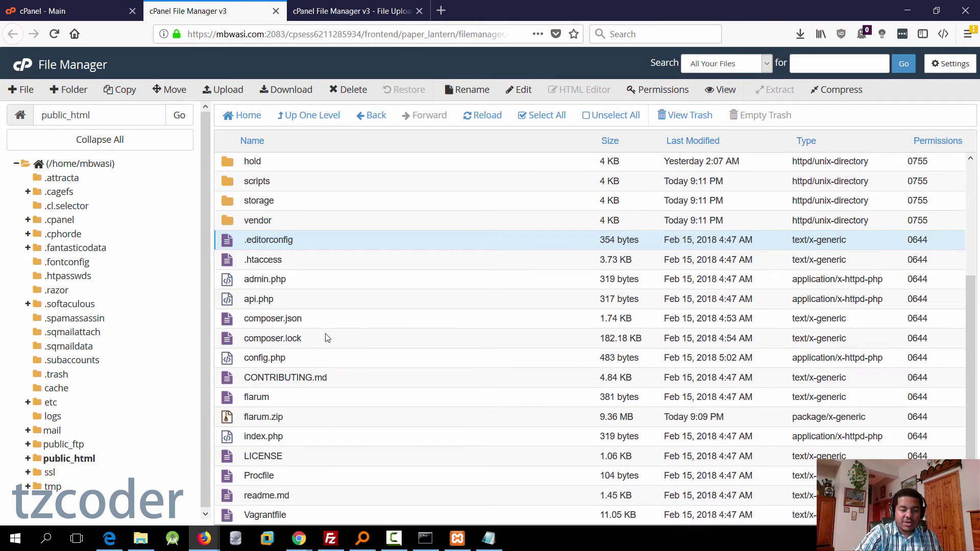
pyautogui.scroll(3, 328, 364)
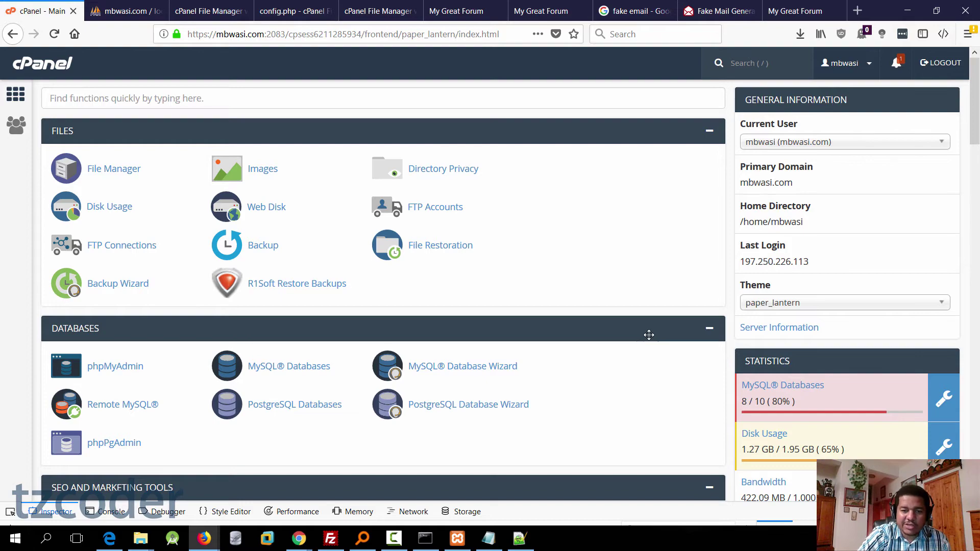
# Step: In MultiPHP Manager, switch mbwasi.com from ea-php70 to ea-php71 and apply the change
pyautogui.scroll(-15, 649, 334)
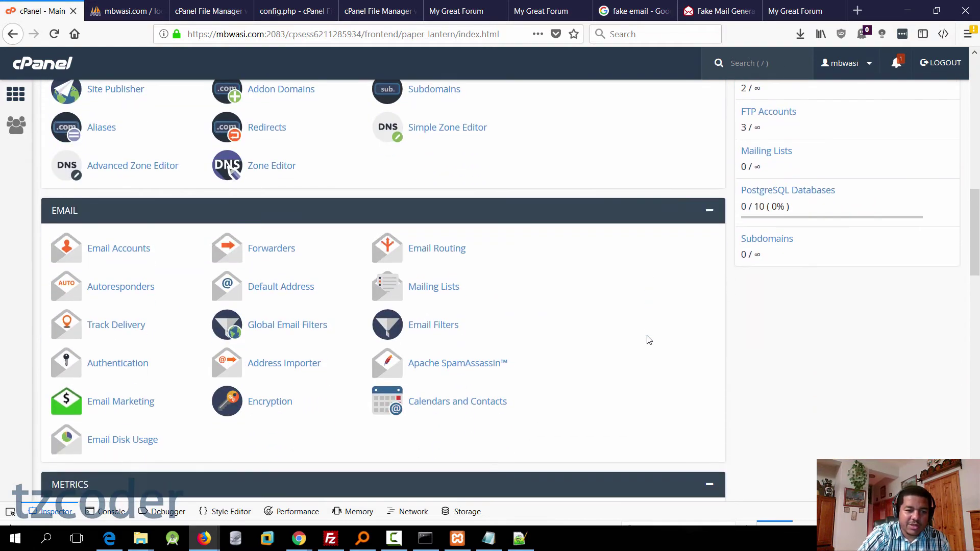
pyautogui.scroll(-10, 649, 340)
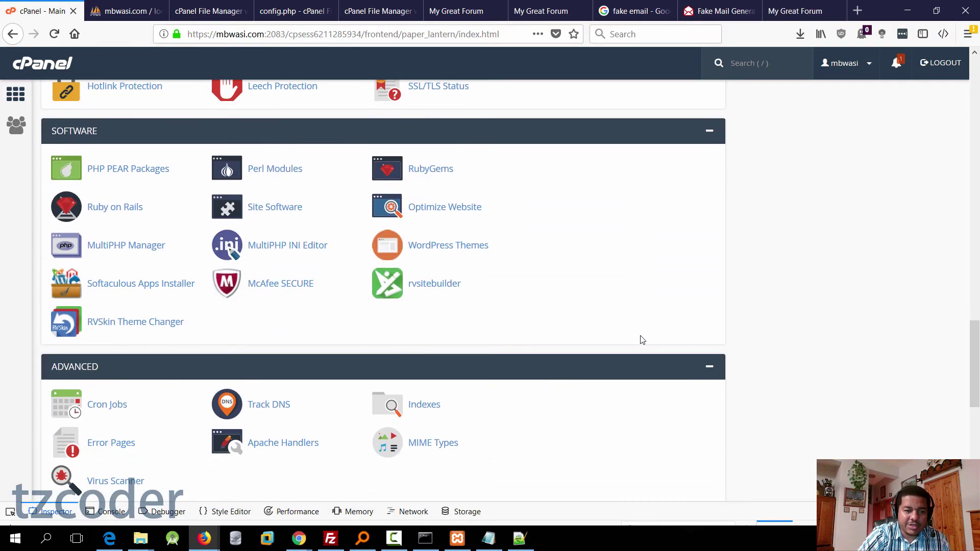
pyautogui.click(121, 247)
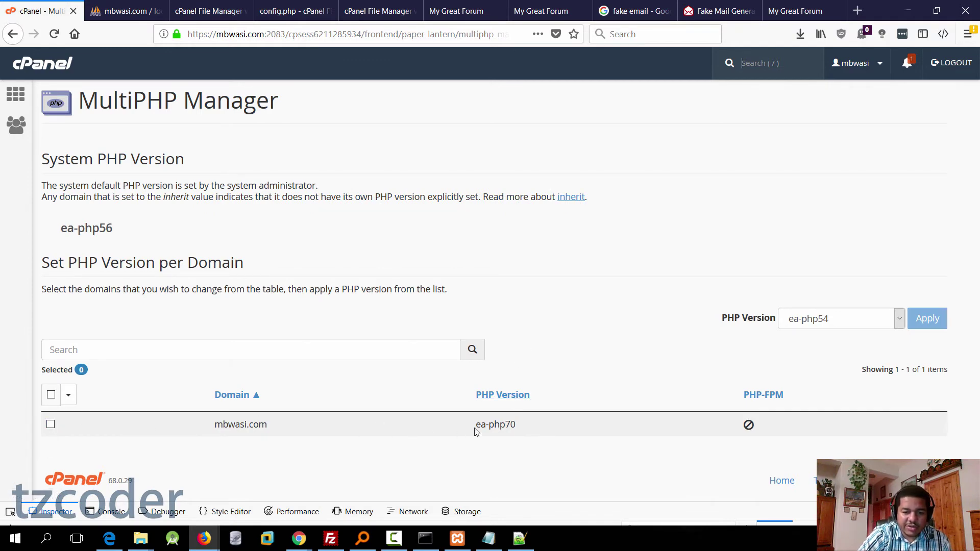
pyautogui.moveTo(478, 426); pyautogui.dragTo(524, 431)
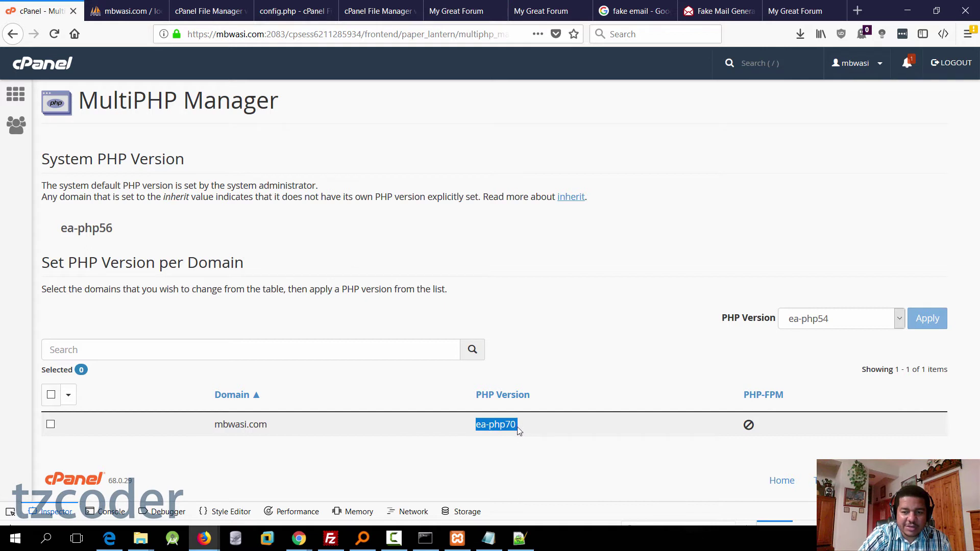
pyautogui.click(51, 426)
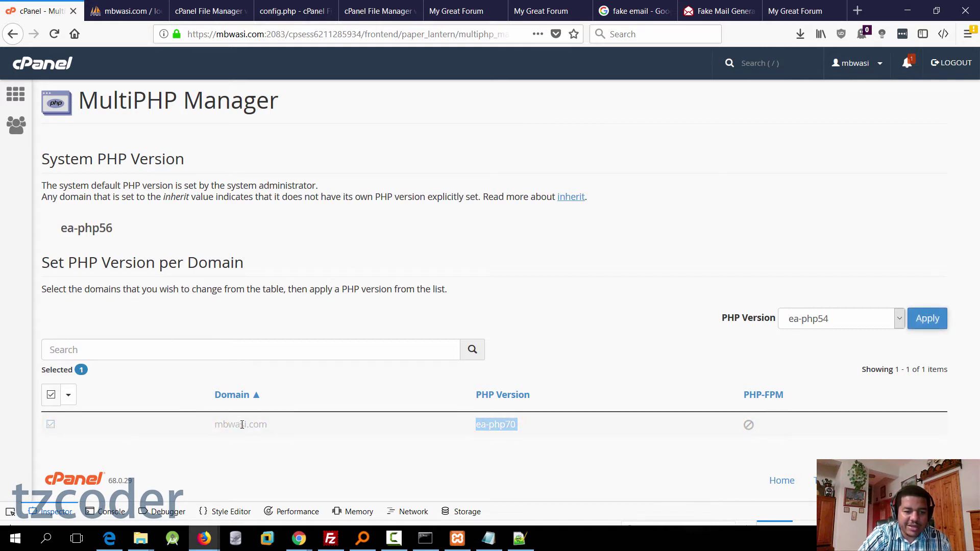
pyautogui.click(838, 319)
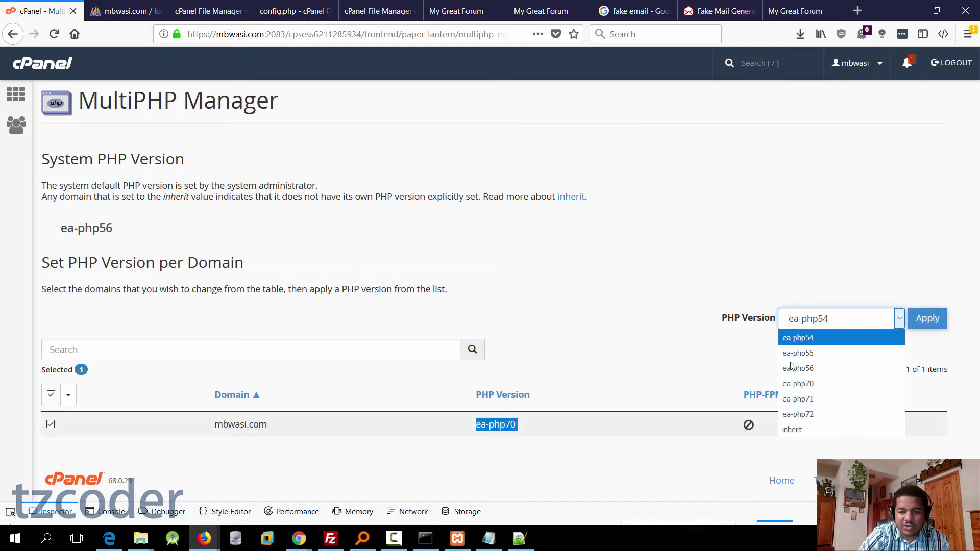
pyautogui.click(805, 402)
pyautogui.click(932, 326)
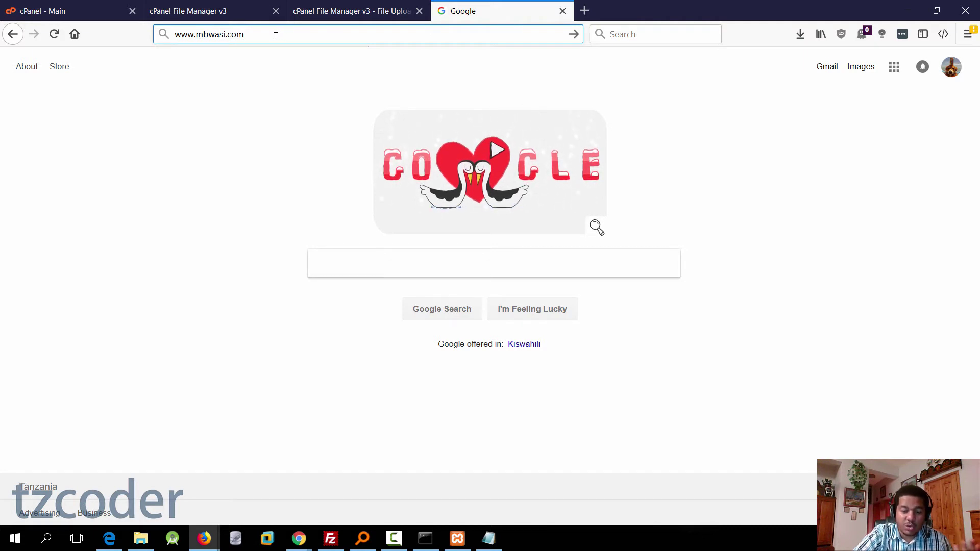
pyautogui.press('Return')
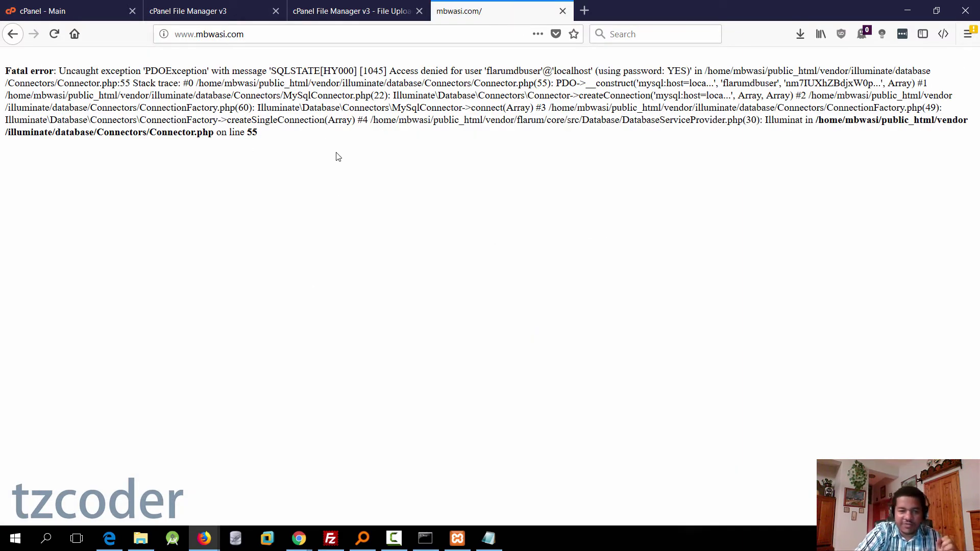
pyautogui.click(347, 12)
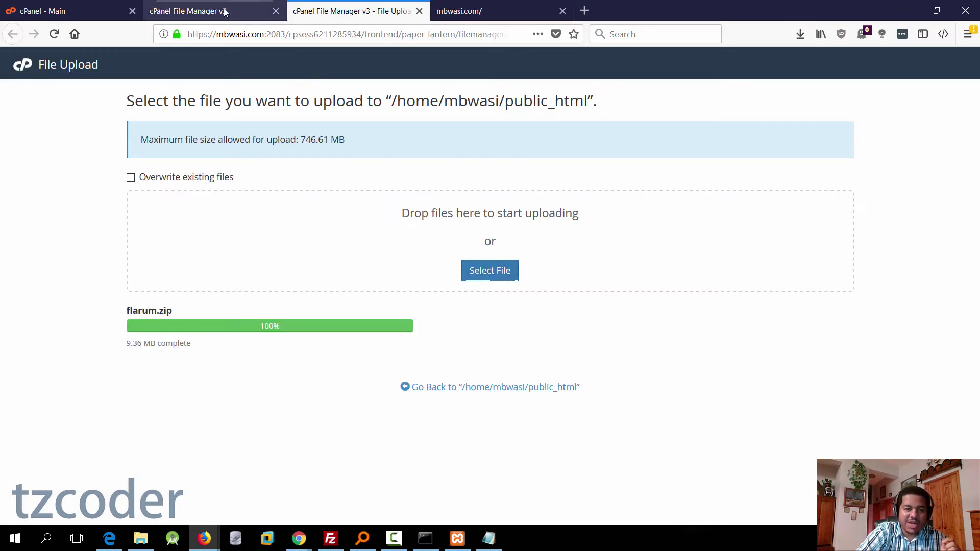
# Step: Open /public_html/config.php in the File Manager editor, accepting the encoding check
pyautogui.click(223, 12)
pyautogui.scroll(-3, 278, 342)
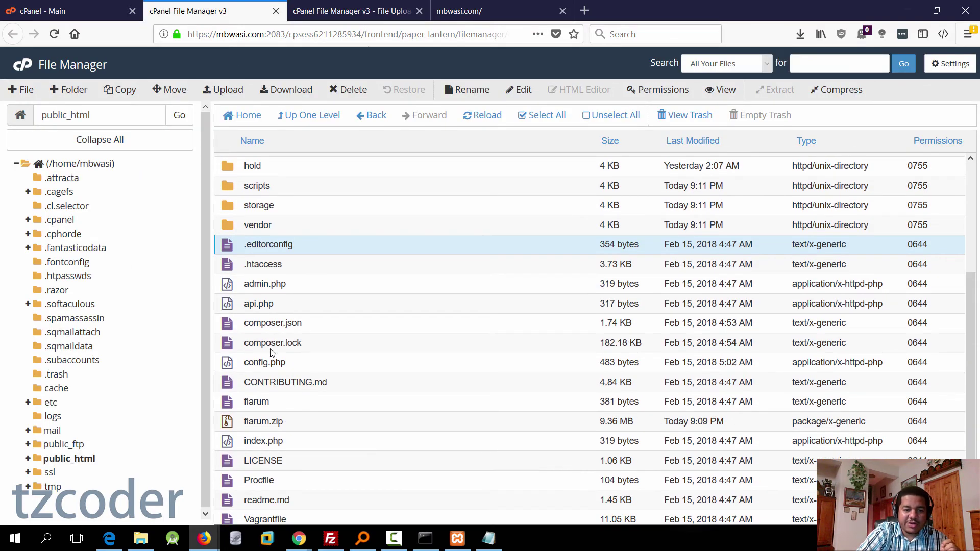
pyautogui.click(281, 363)
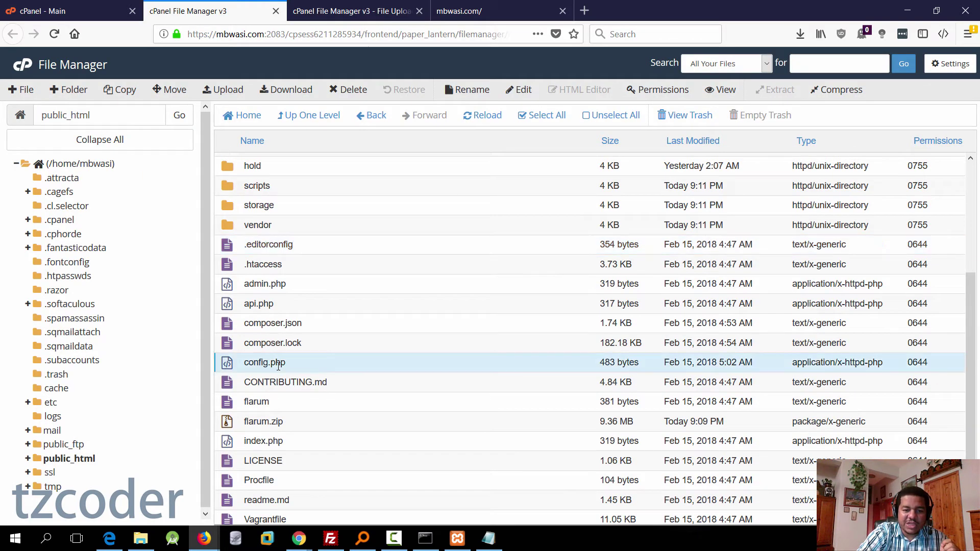
pyautogui.rightClick(227, 366)
pyautogui.click(255, 394)
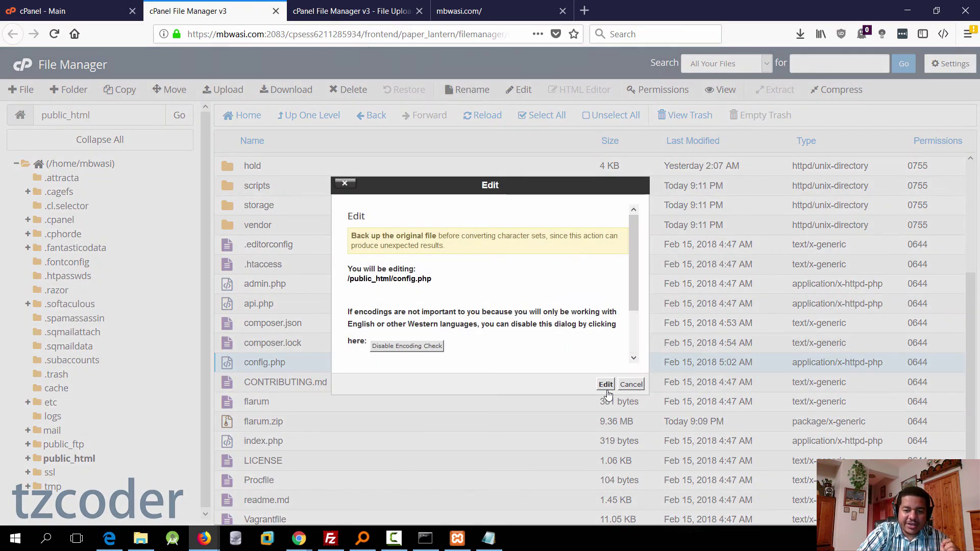
pyautogui.click(606, 386)
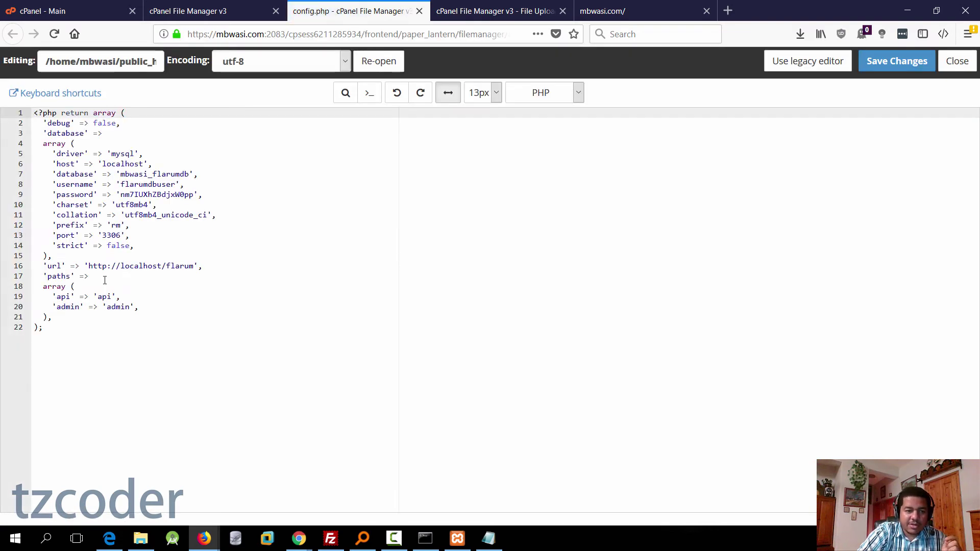
pyautogui.click(124, 272)
pyautogui.moveTo(121, 266); pyautogui.dragTo(195, 267)
pyautogui.write('ww')
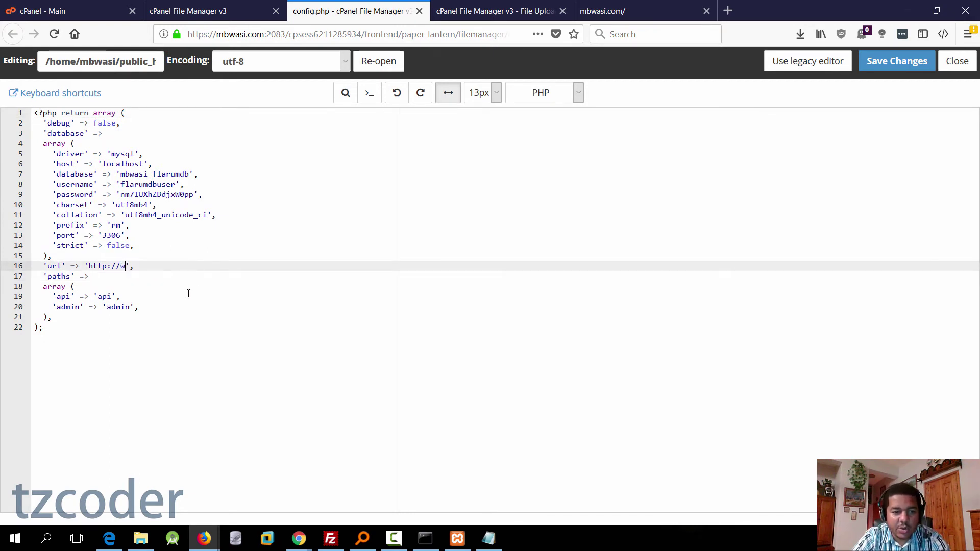
pyautogui.write('w.mbwas')
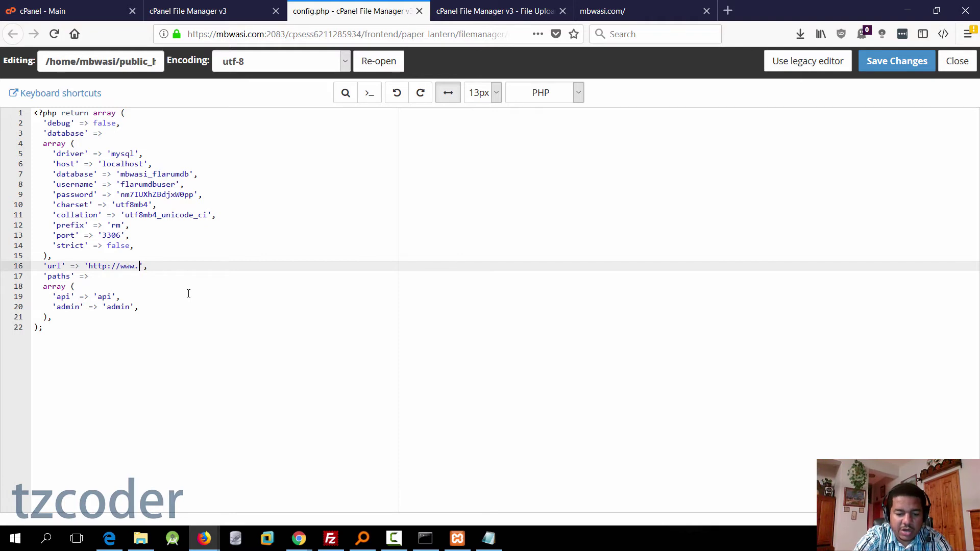
pyautogui.write('i.com')
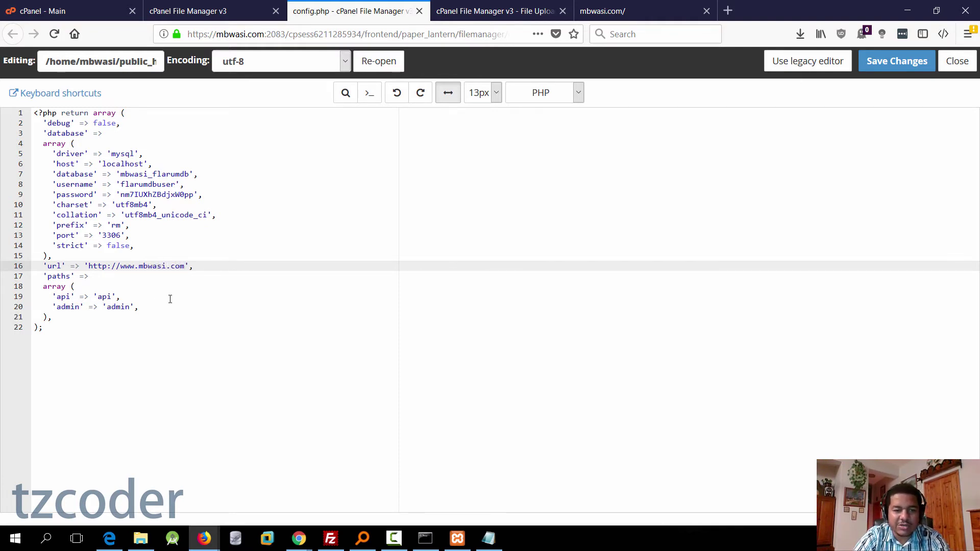
pyautogui.doubleClick(155, 266)
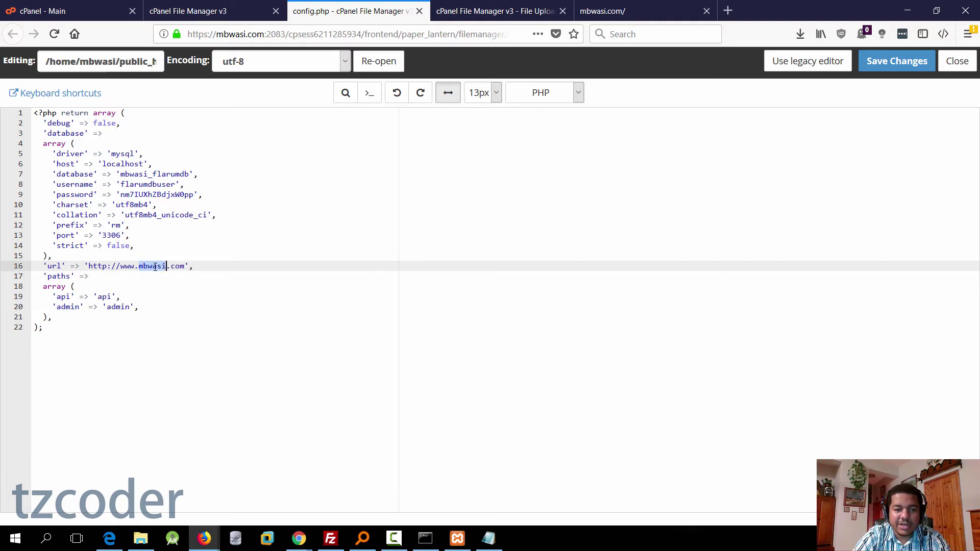
pyautogui.click(185, 268)
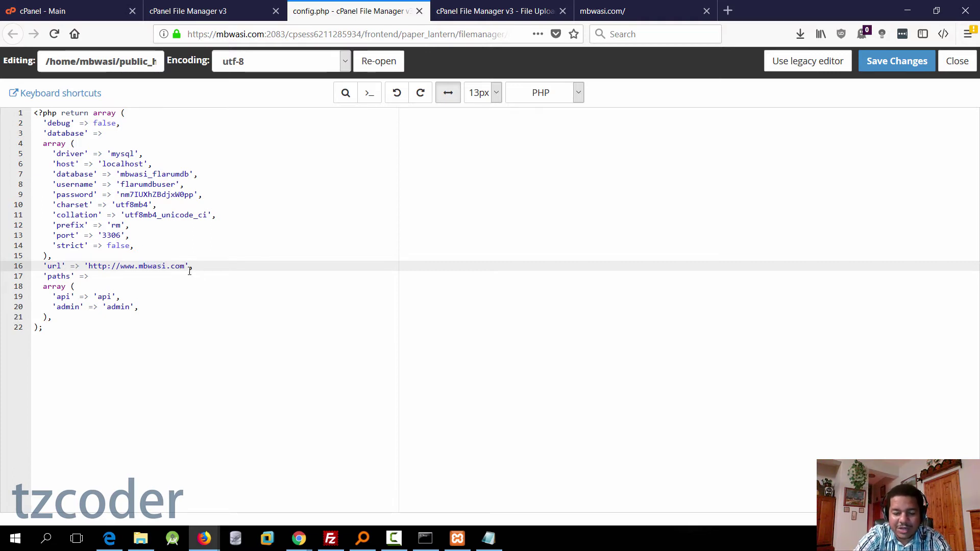
pyautogui.write('/forum')
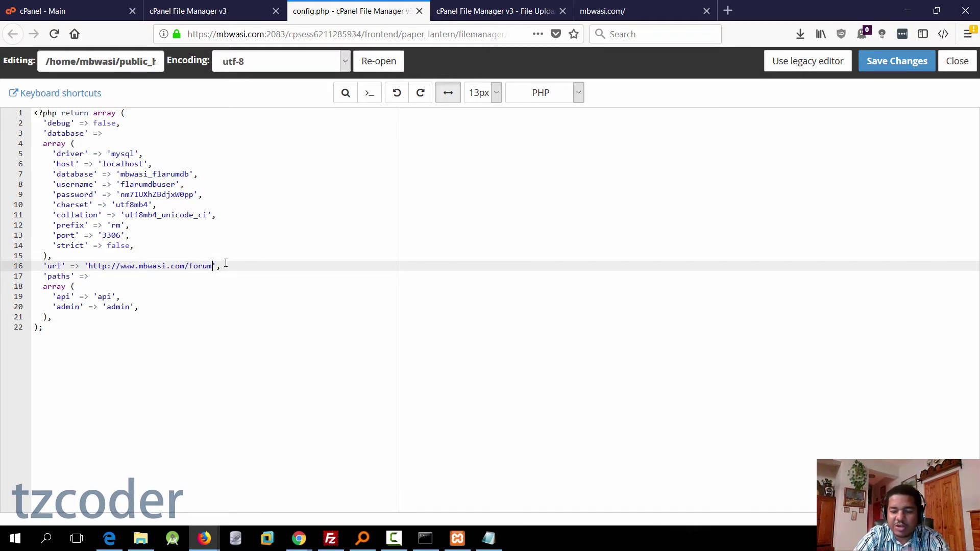
pyautogui.press('BackSpace')
pyautogui.press('BackSpace')
pyautogui.press('BackSpace')
pyautogui.press('BackSpace')
pyautogui.press('BackSpace')
pyautogui.press('BackSpace')
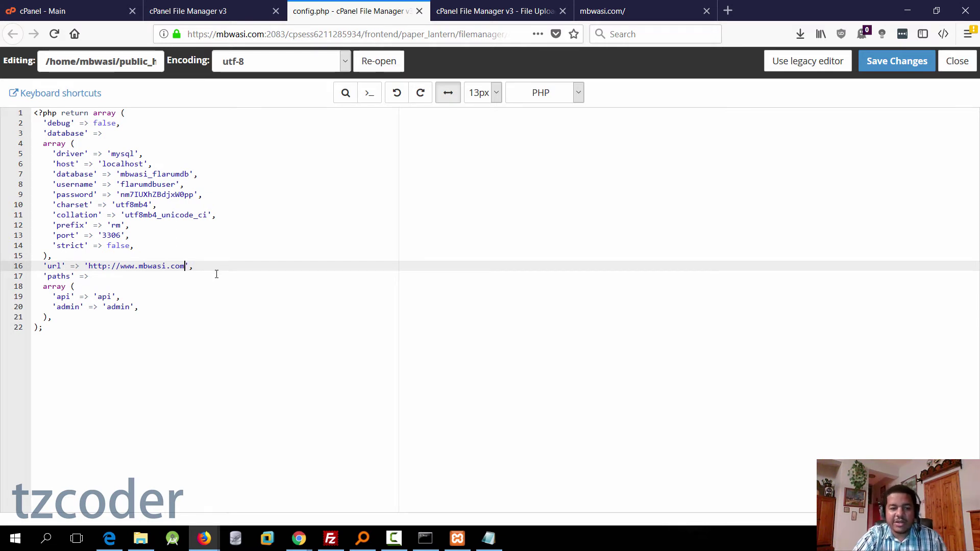
pyautogui.click(216, 268)
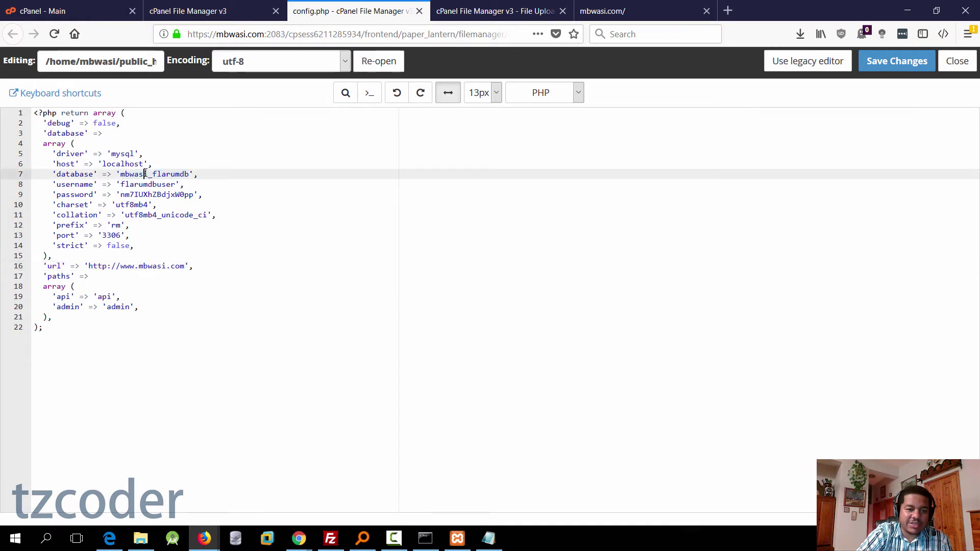
# Step: Review the database name, username, password, driver and host values, then save config.php
pyautogui.moveTo(189, 174); pyautogui.dragTo(121, 174)
pyautogui.doubleClick(153, 185)
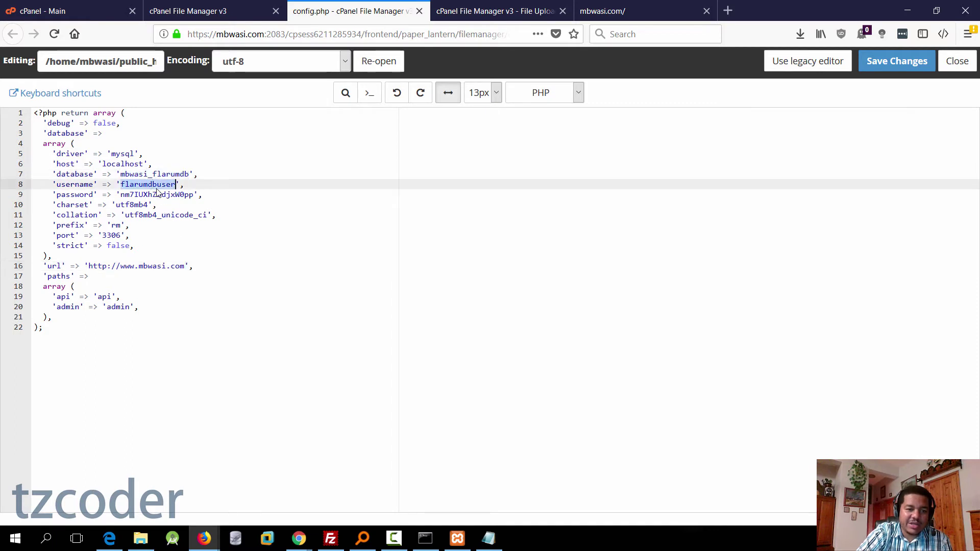
pyautogui.click(170, 205)
pyautogui.doubleClick(167, 195)
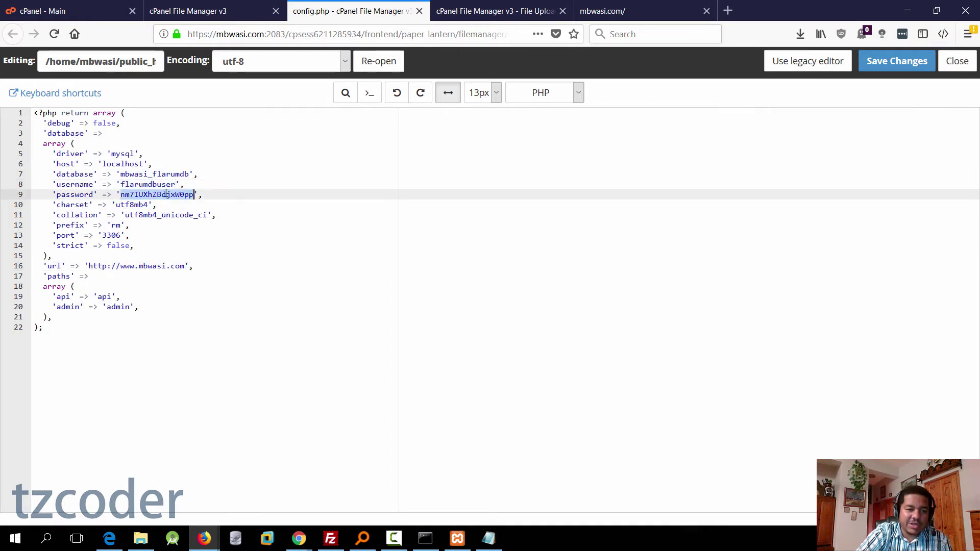
pyautogui.doubleClick(127, 154)
pyautogui.doubleClick(125, 165)
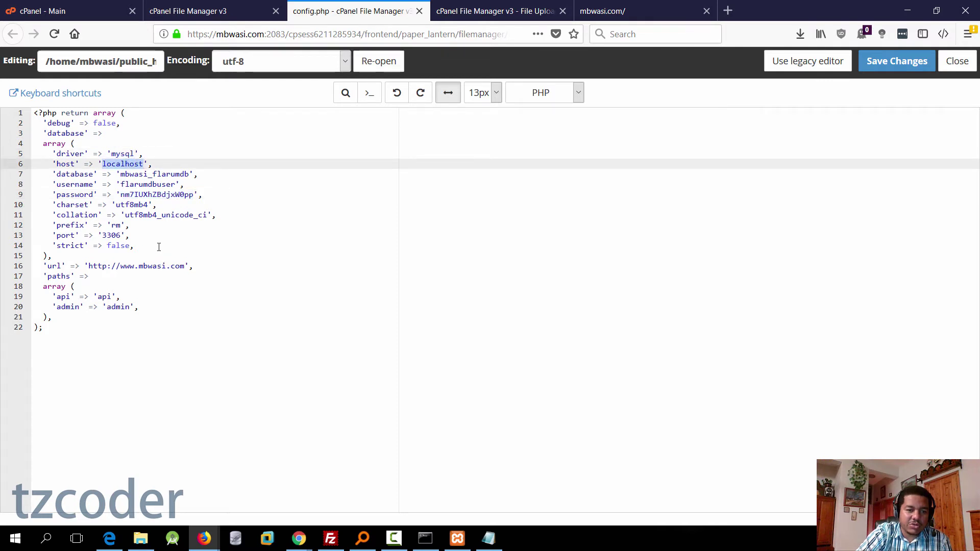
pyautogui.click(116, 278)
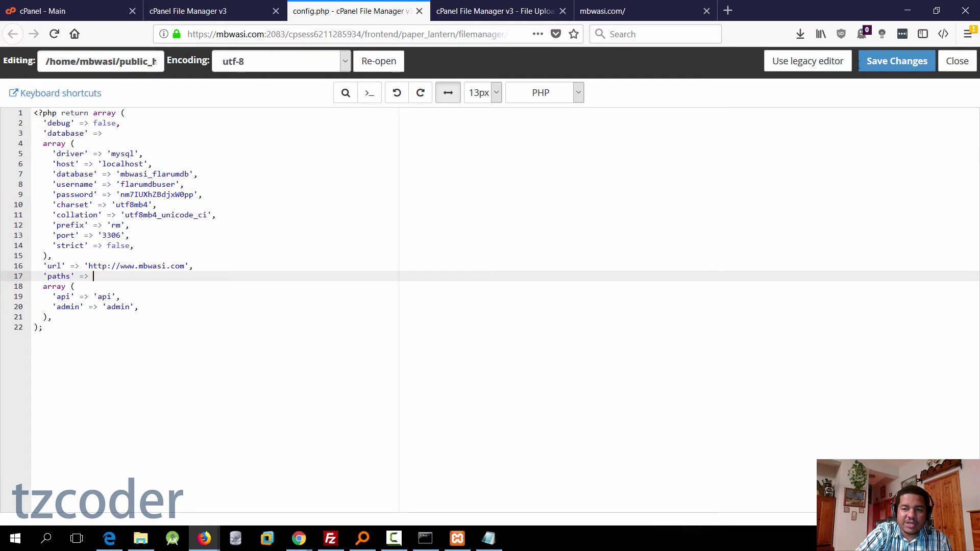
pyautogui.click(885, 67)
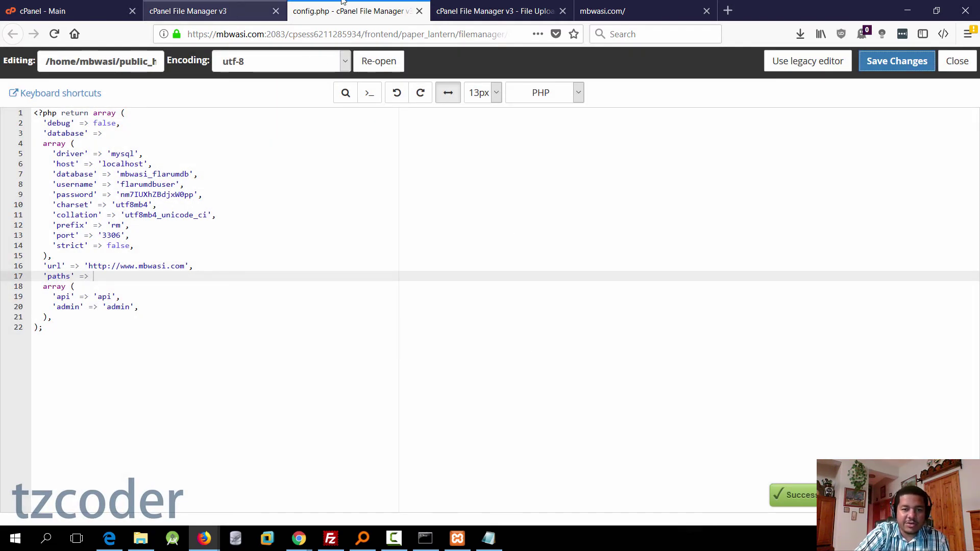
pyautogui.click(587, 13)
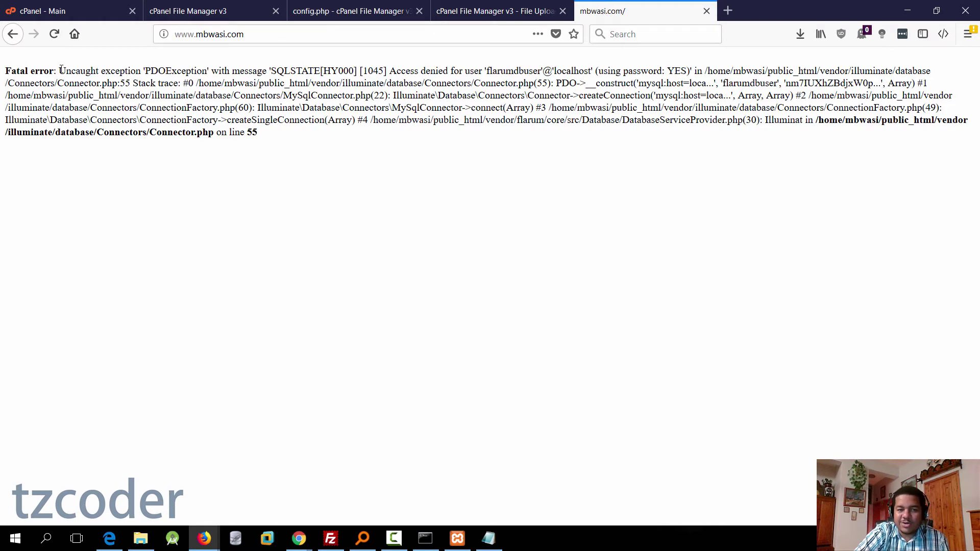
pyautogui.click(55, 34)
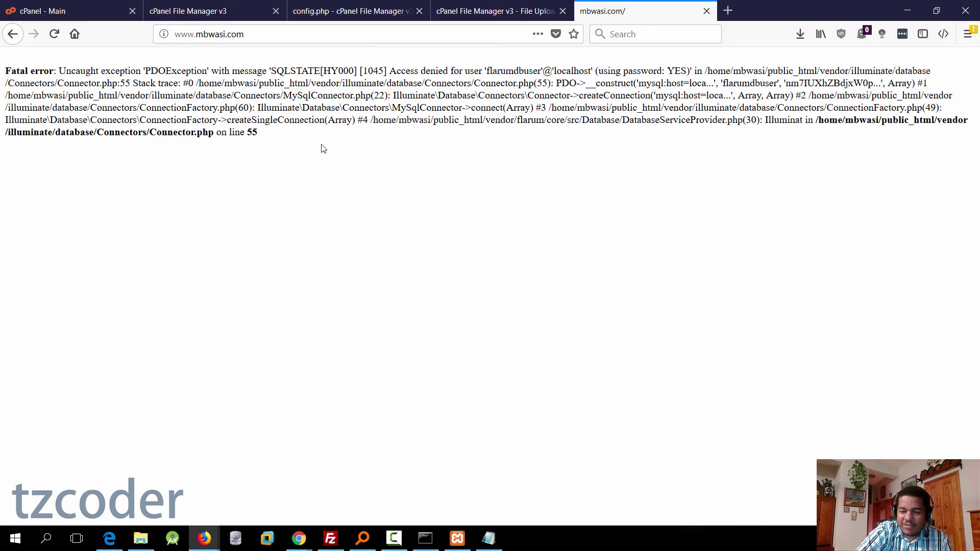
pyautogui.hotkey('ctrl', 'Tab')
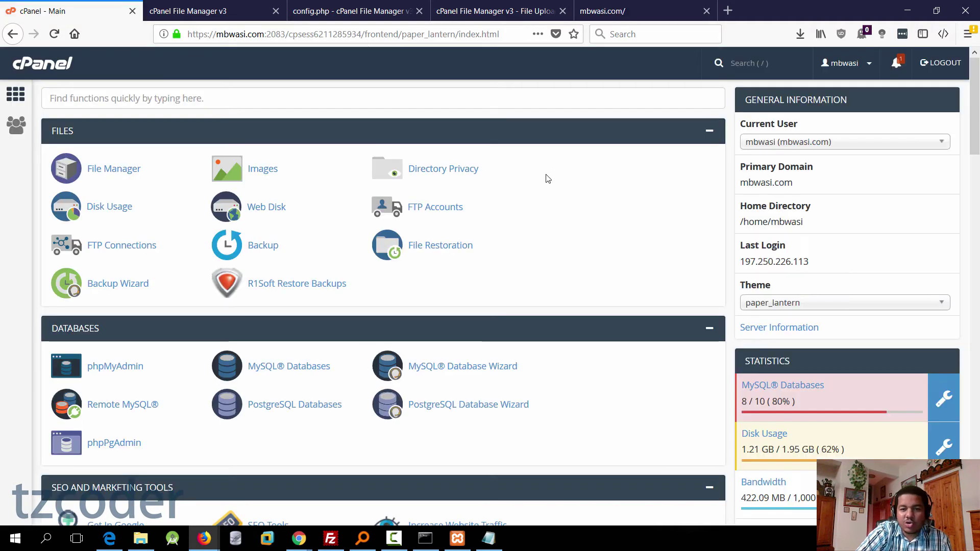
# Step: Start the MySQL Database Wizard and create the database mbwasi_flarumdb
pyautogui.scroll(-3, 158, 316)
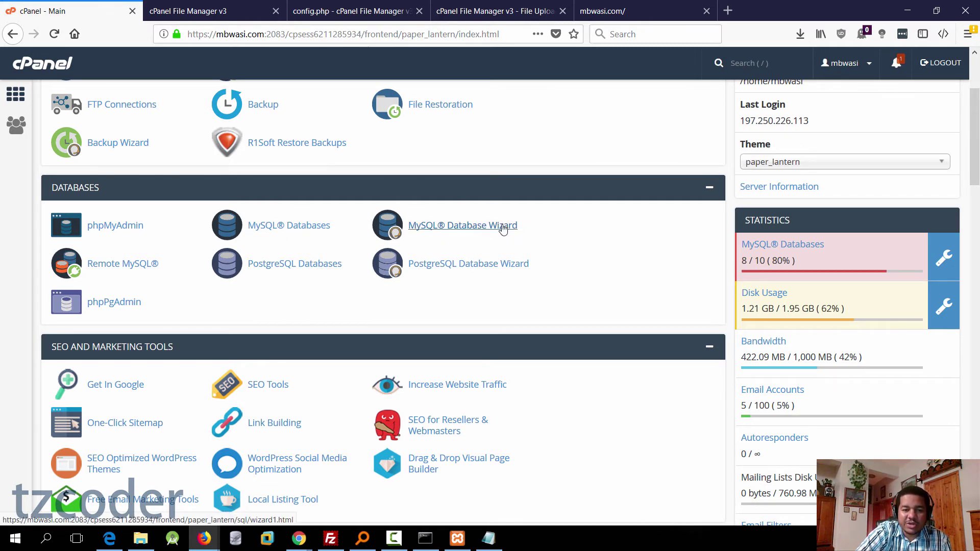
pyautogui.click(509, 227)
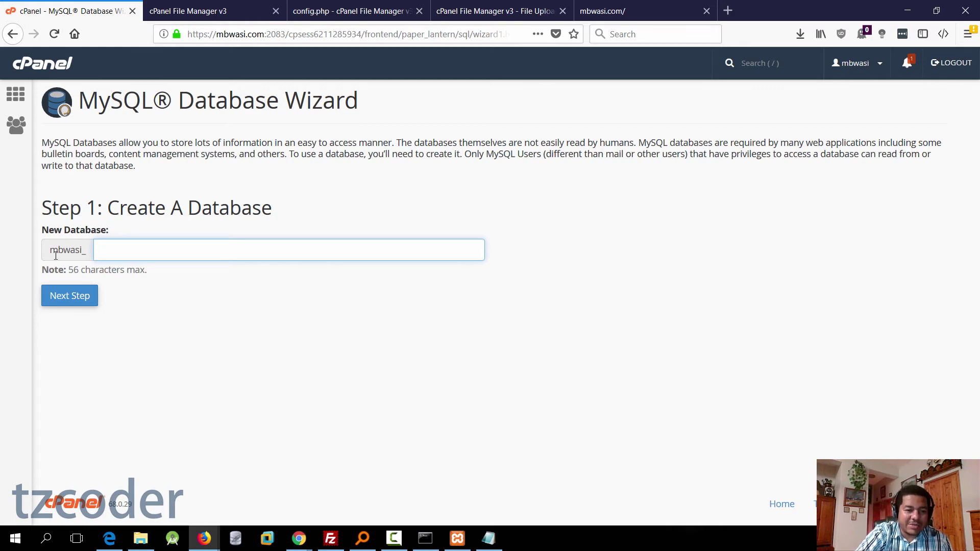
pyautogui.moveTo(52, 251); pyautogui.dragTo(86, 251)
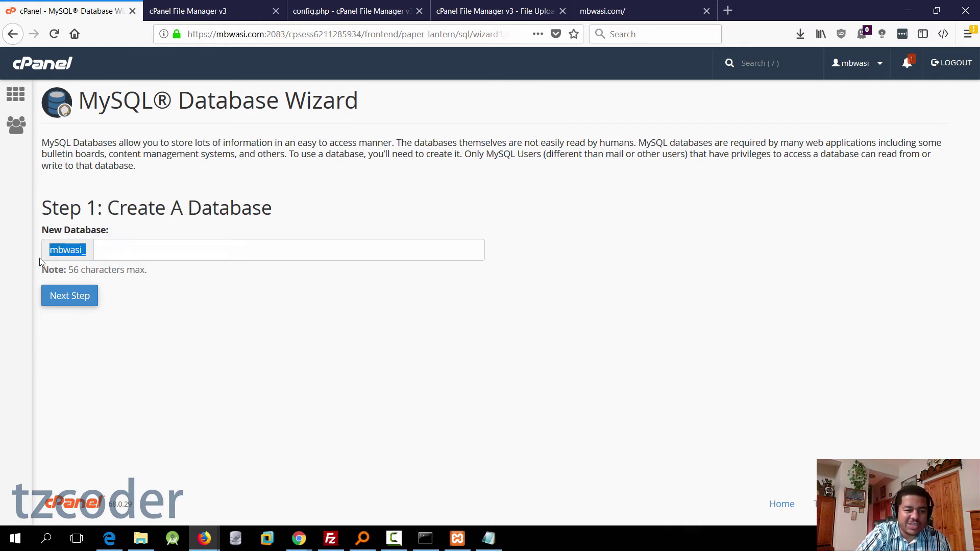
pyautogui.click(122, 255)
pyautogui.write('flarumdb')
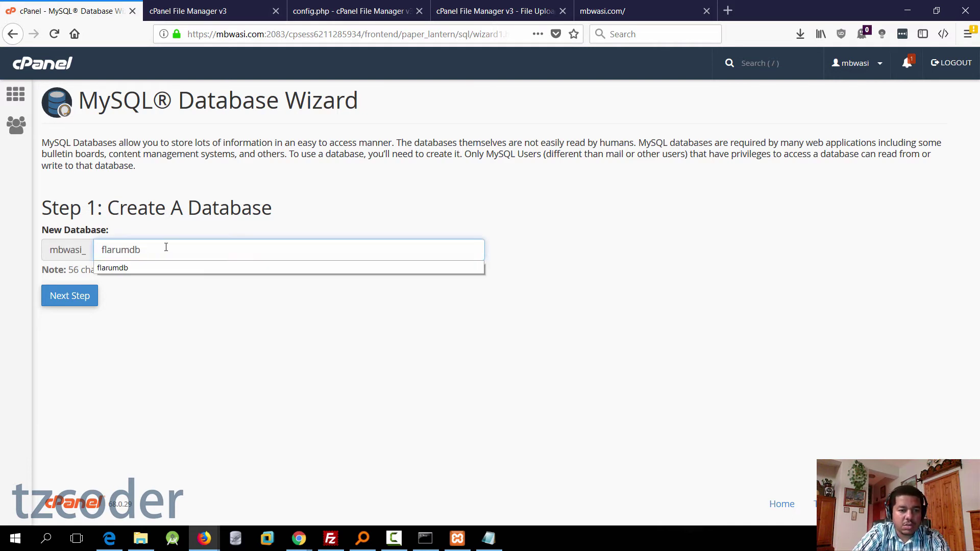
pyautogui.press('Escape')
pyautogui.click(79, 302)
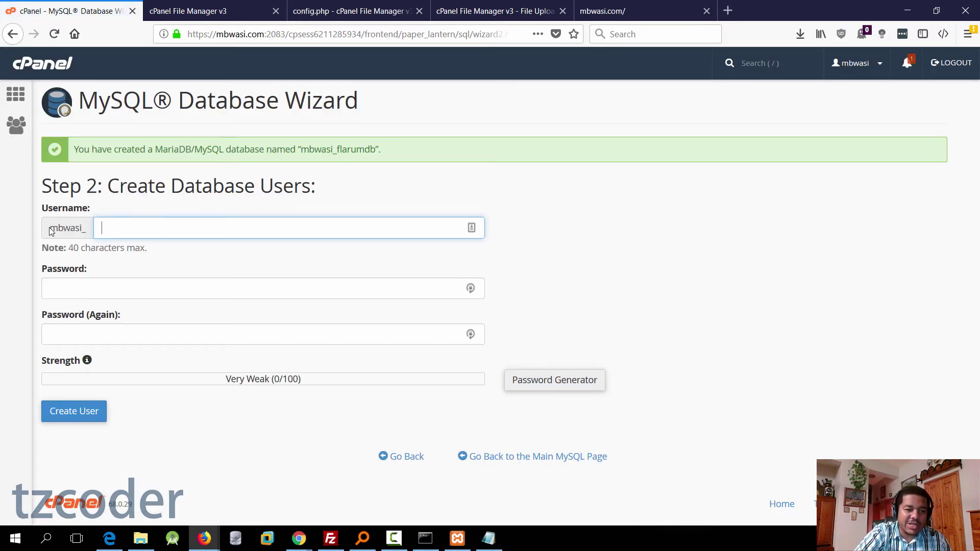
# Step: Create database user mbwasi_flarumuser with a pasted strong password
pyautogui.moveTo(50, 230); pyautogui.dragTo(89, 233)
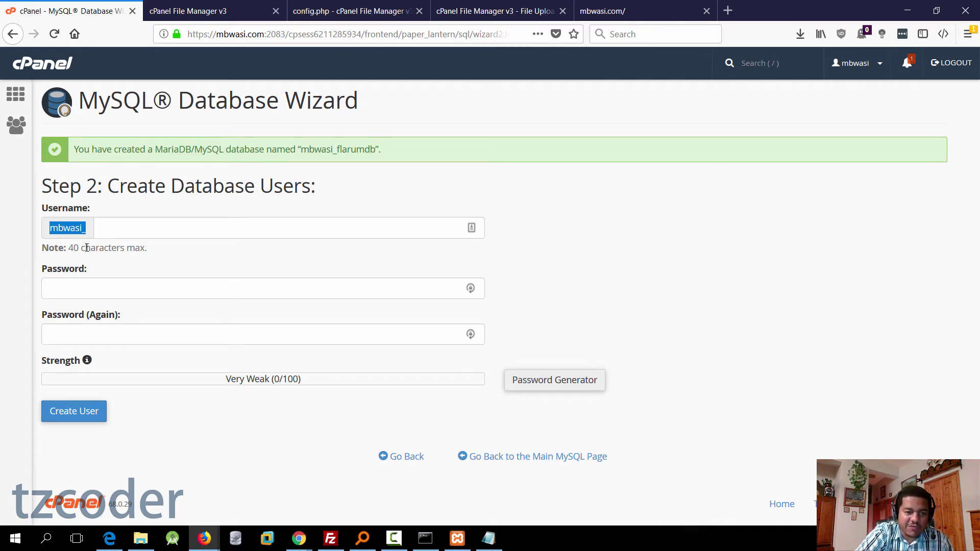
pyautogui.click(136, 229)
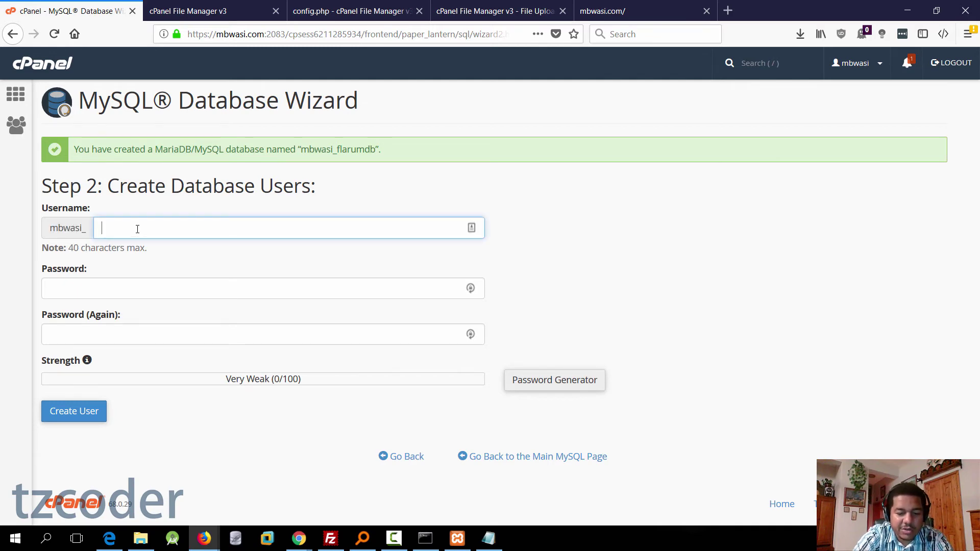
pyautogui.write('flarumuser')
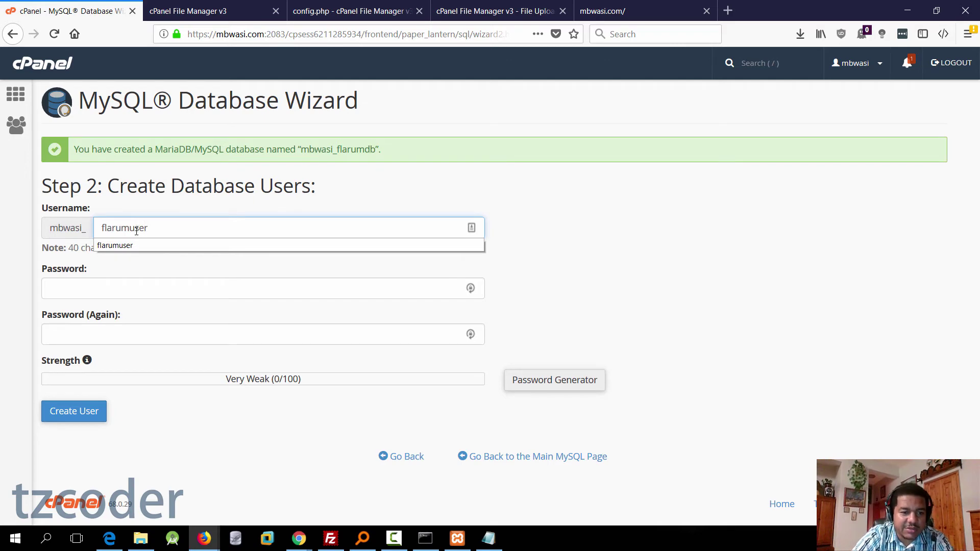
pyautogui.click(531, 233)
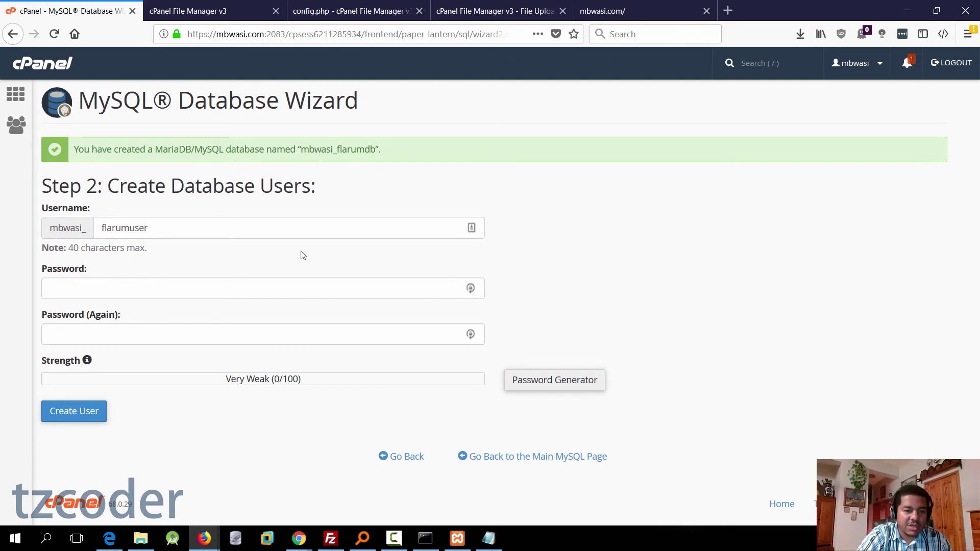
pyautogui.click(234, 289)
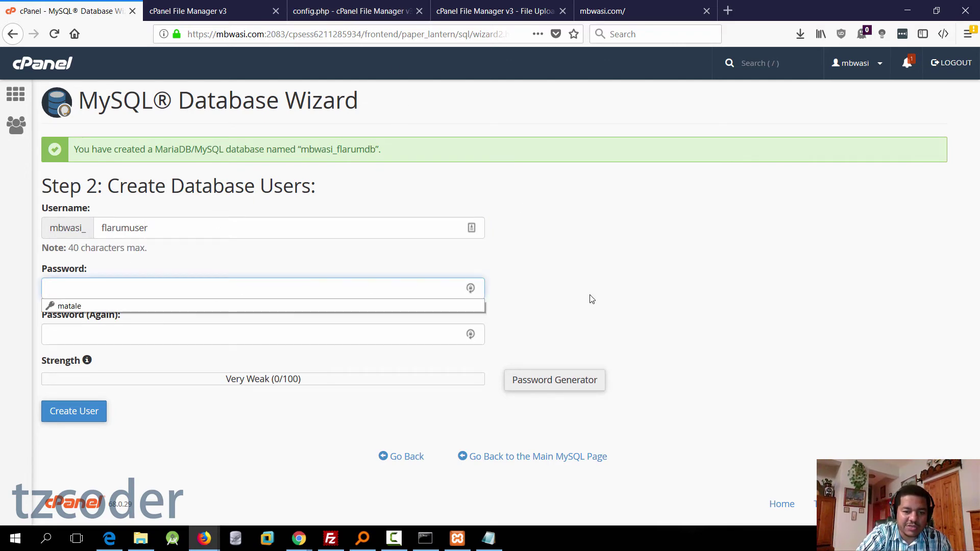
pyautogui.click(114, 289)
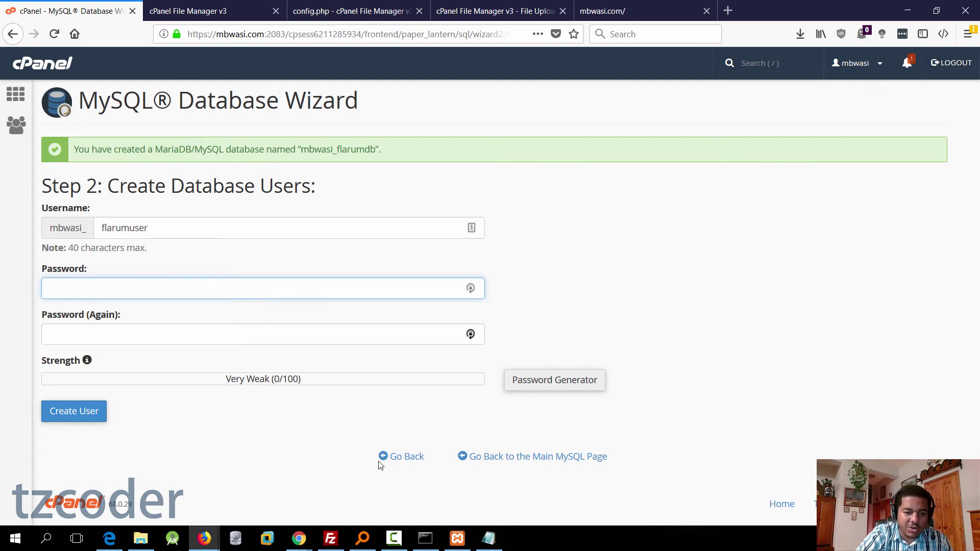
pyautogui.click(105, 288)
pyautogui.hotkey('ctrl', 'v')
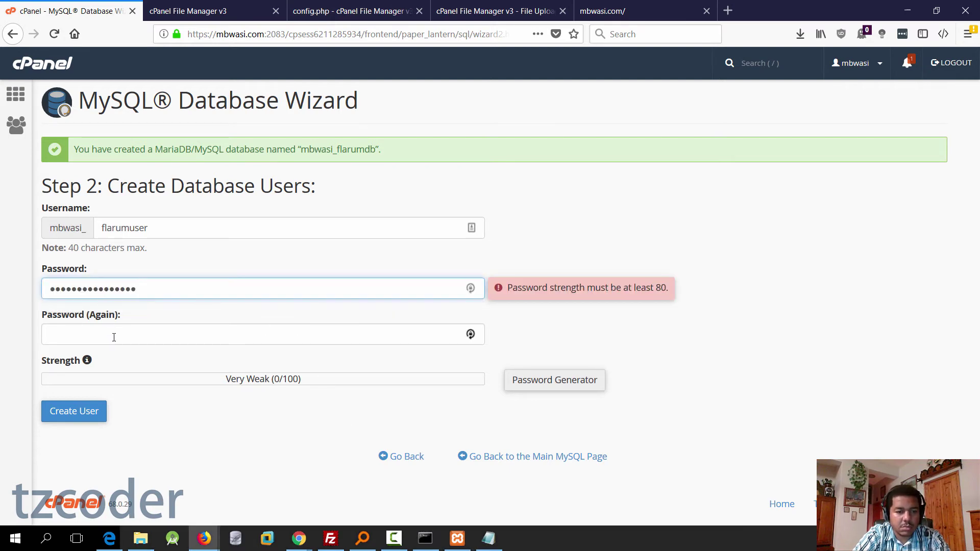
pyautogui.click(114, 335)
pyautogui.hotkey('ctrl', 'v')
pyautogui.click(723, 384)
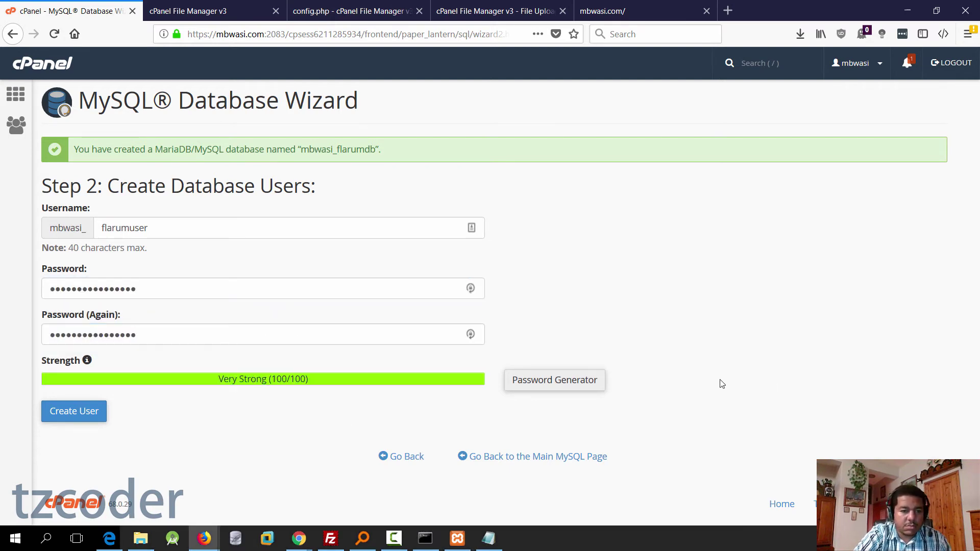
pyautogui.click(90, 420)
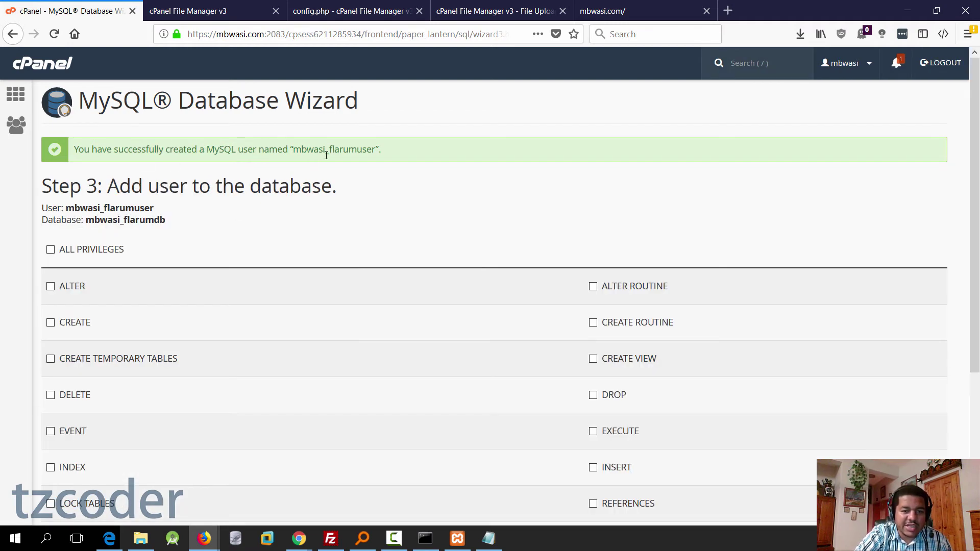
# Step: Copy the username mbwasi_flarumuser and add it to mbwasi_flarumdb with ALL PRIVILEGES
pyautogui.moveTo(296, 148); pyautogui.dragTo(377, 151)
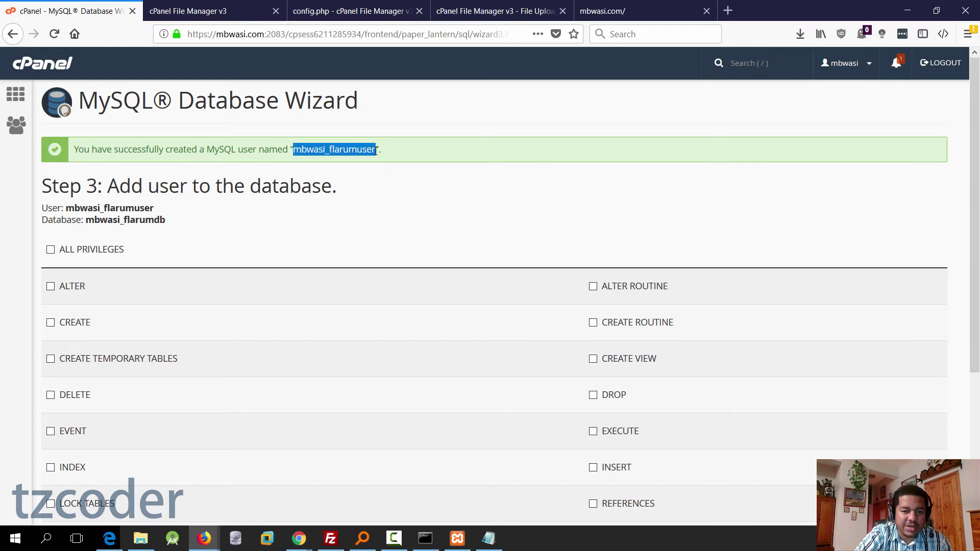
pyautogui.rightClick(369, 150)
pyautogui.click(391, 158)
pyautogui.scroll(-2, 341, 244)
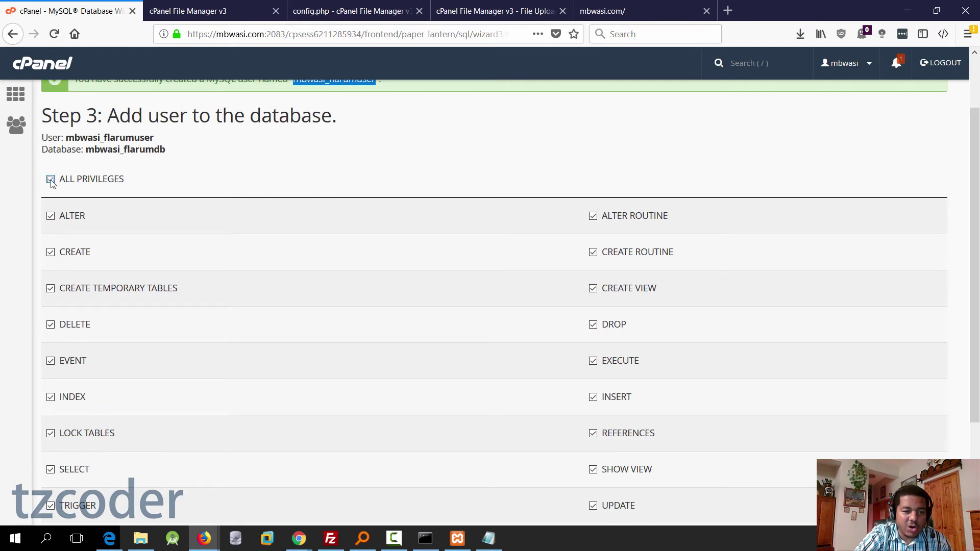
pyautogui.scroll(-3, 195, 210)
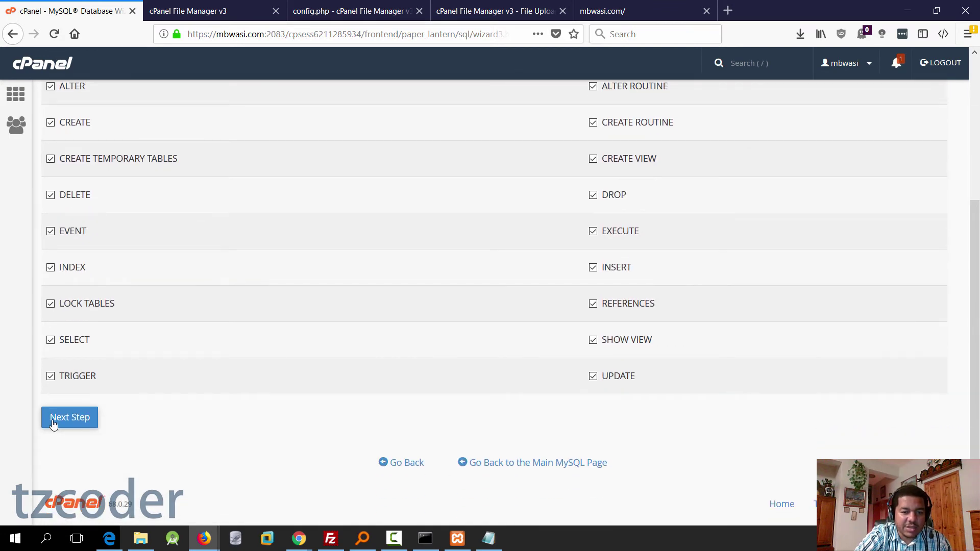
pyautogui.click(53, 425)
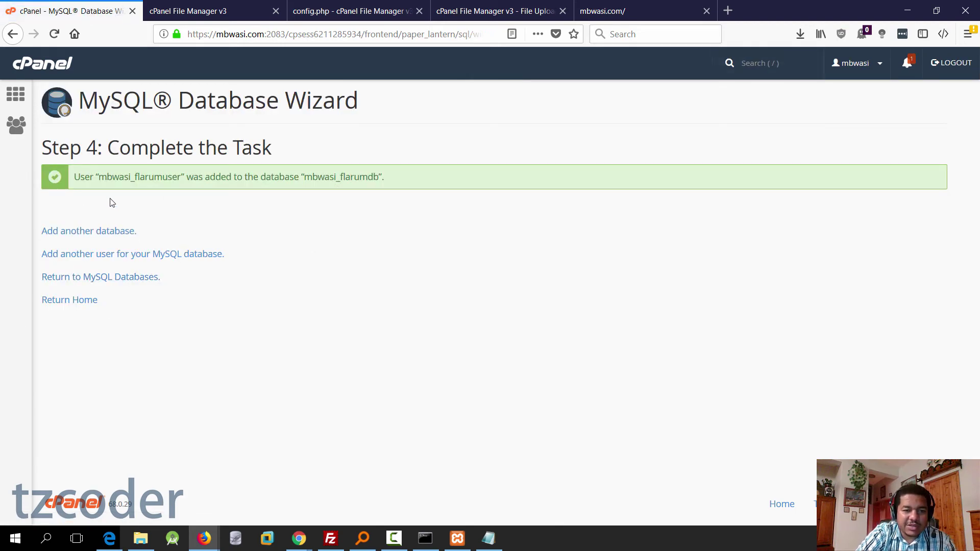
pyautogui.moveTo(99, 175); pyautogui.dragTo(181, 175)
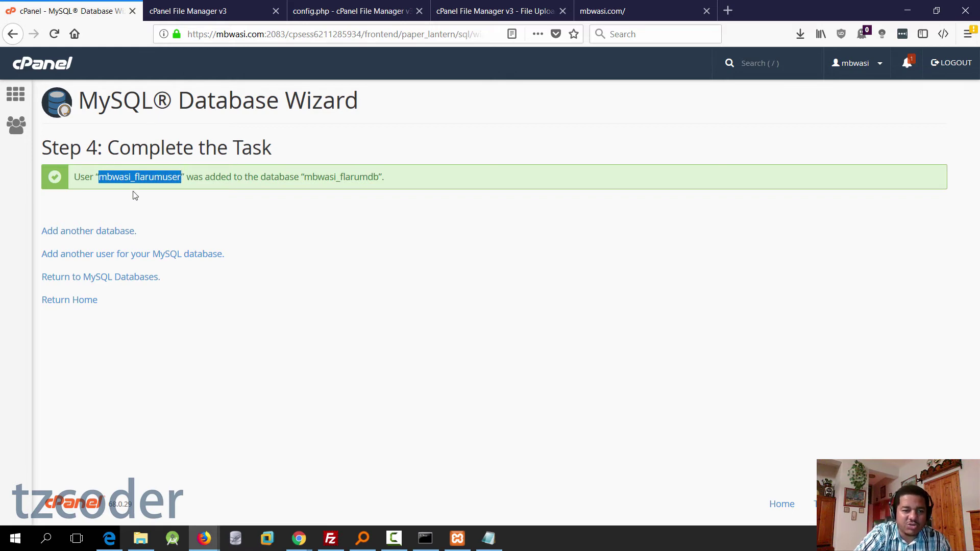
pyautogui.click(352, 11)
# Step: Close the stale editor and reopen config.php from public_html in the code editor
pyautogui.click(211, 7)
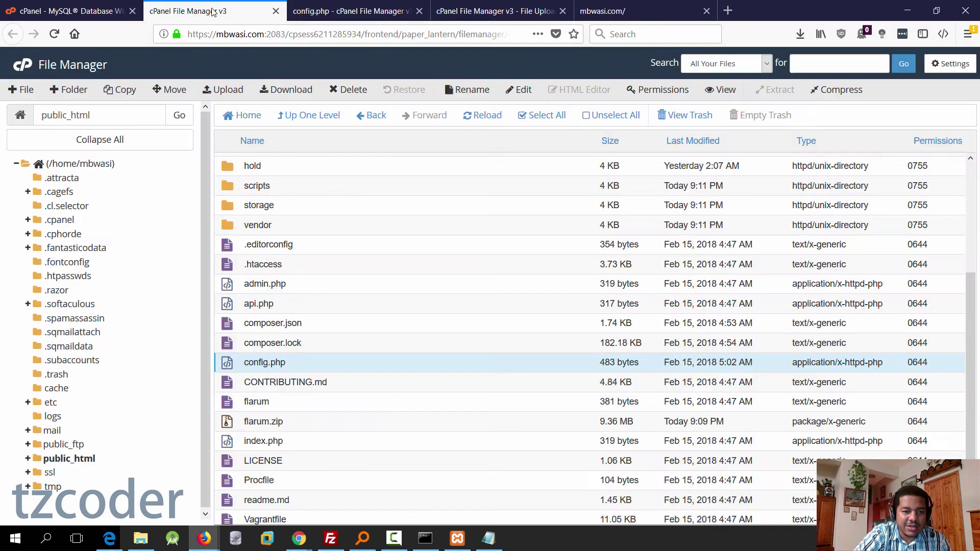
pyautogui.click(349, 8)
pyautogui.click(420, 11)
pyautogui.click(244, 12)
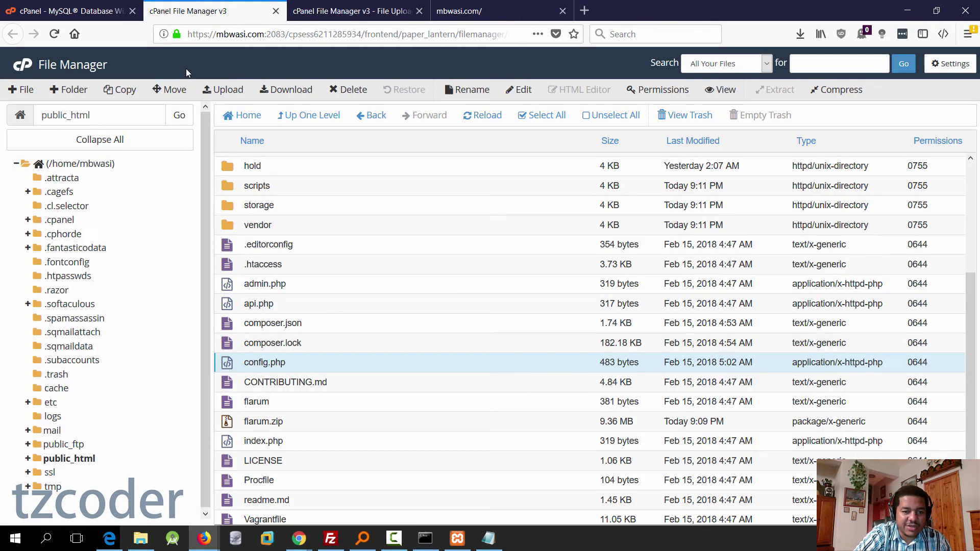
pyautogui.rightClick(231, 369)
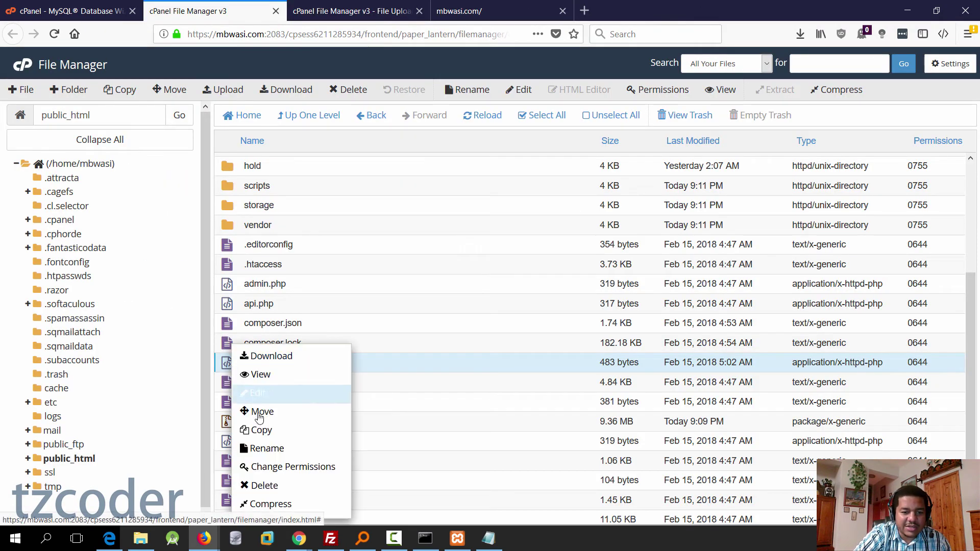
pyautogui.click(261, 392)
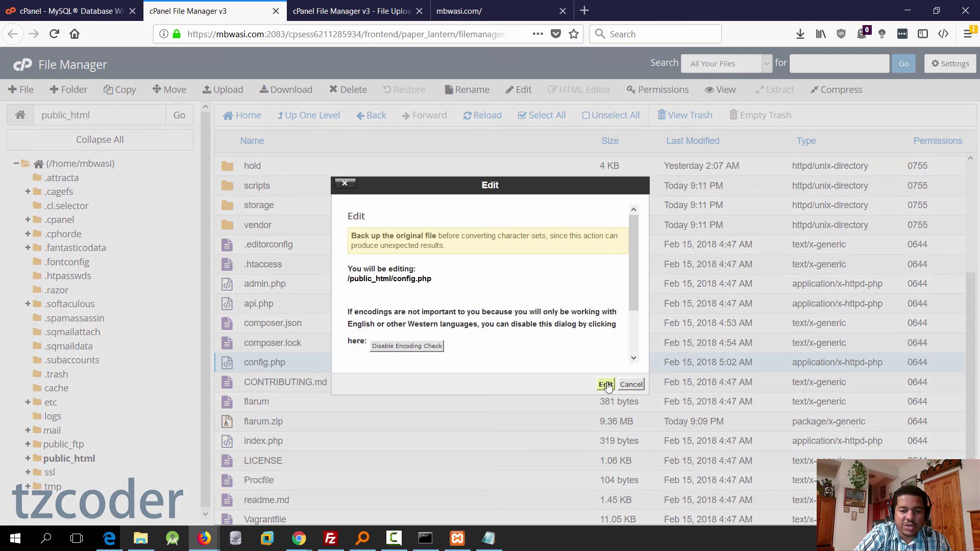
pyautogui.click(607, 385)
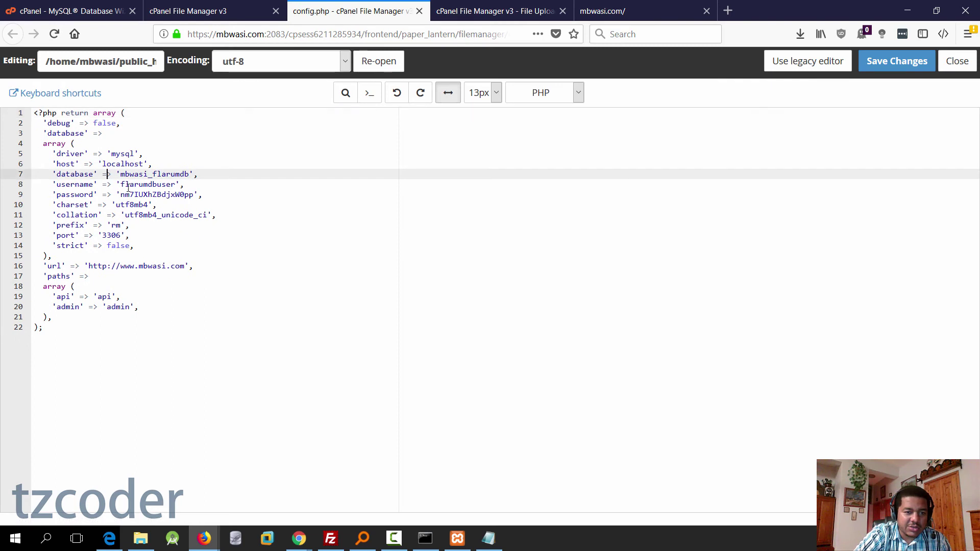
# Step: Replace the database username with mbwasi_flarumuser, save config.php, and return to the wizard page
pyautogui.doubleClick(149, 185)
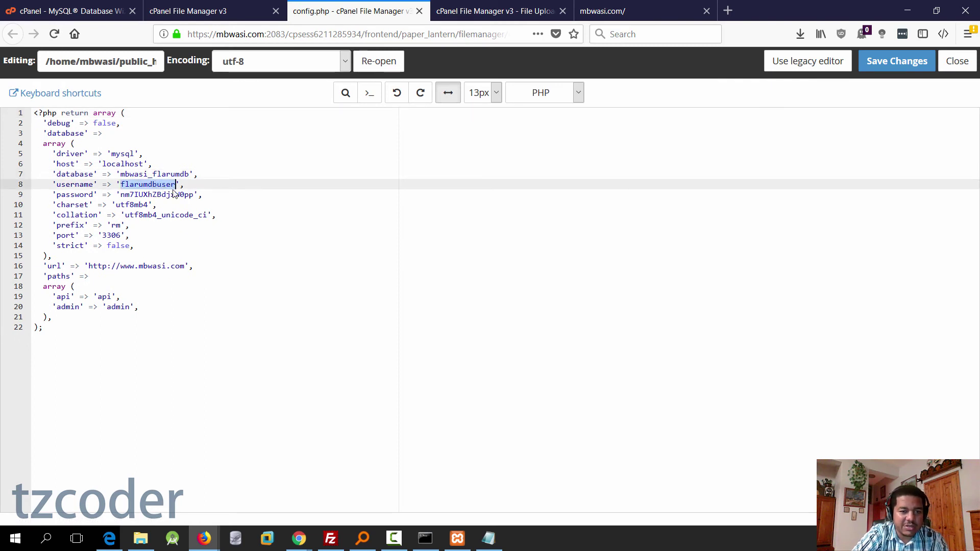
pyautogui.hotkey('ctrl', 'v')
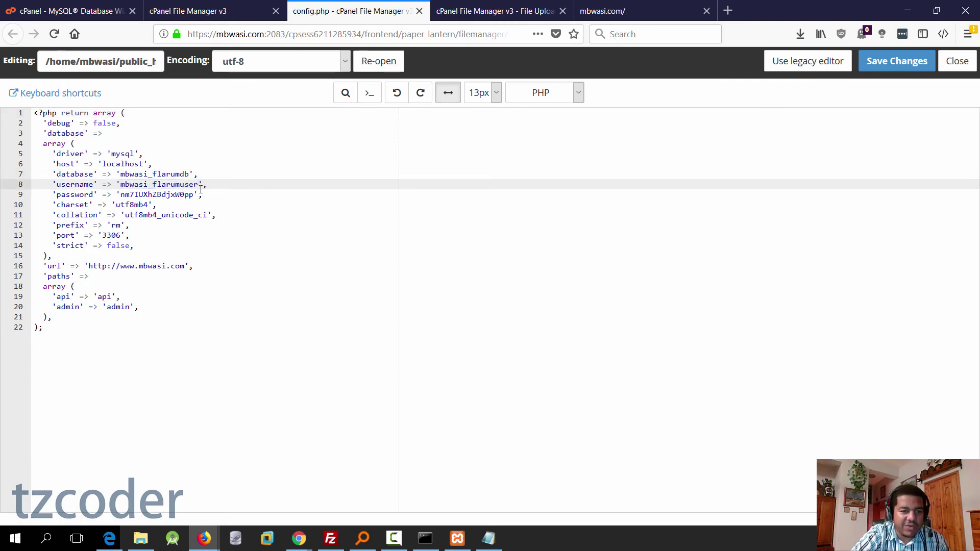
pyautogui.click(217, 192)
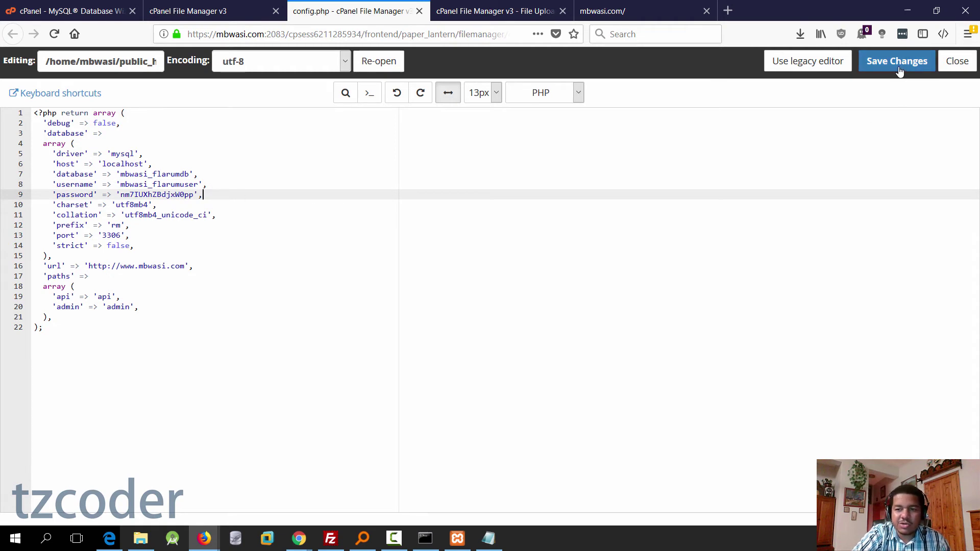
pyautogui.click(897, 61)
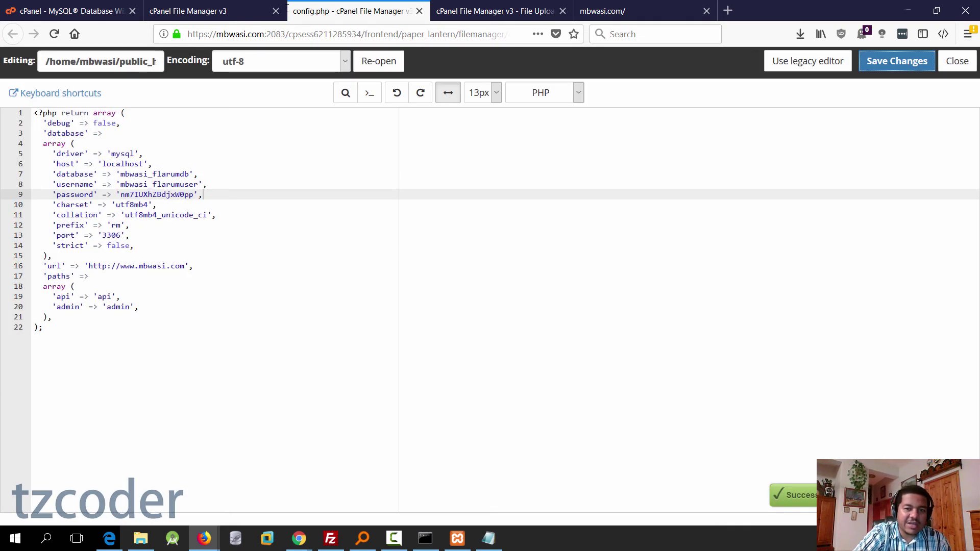
pyautogui.click(162, 14)
pyautogui.click(59, 15)
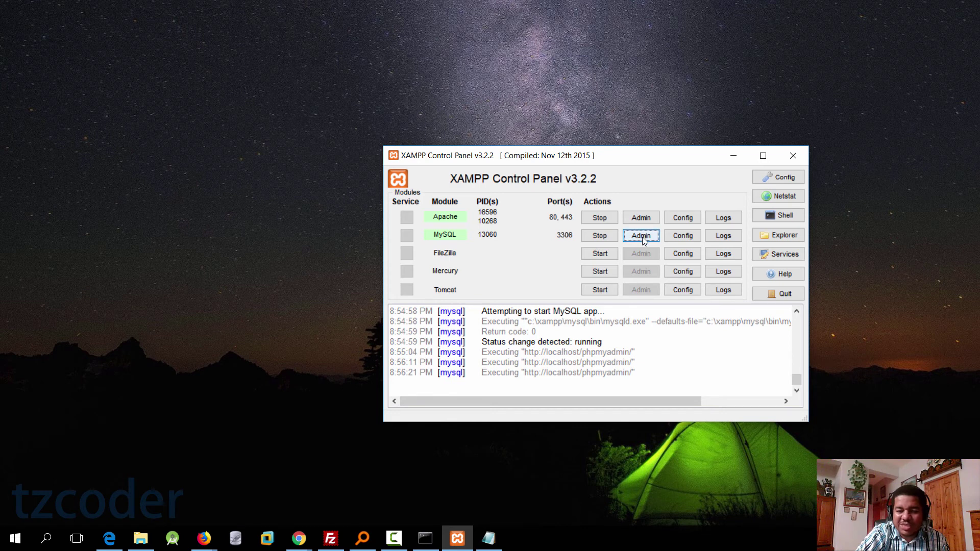
# Step: Export the local mbwasi_flarumdb from phpMyAdmin as mbwasi_flarumdb.sql into htdocs\flarum
pyautogui.click(643, 236)
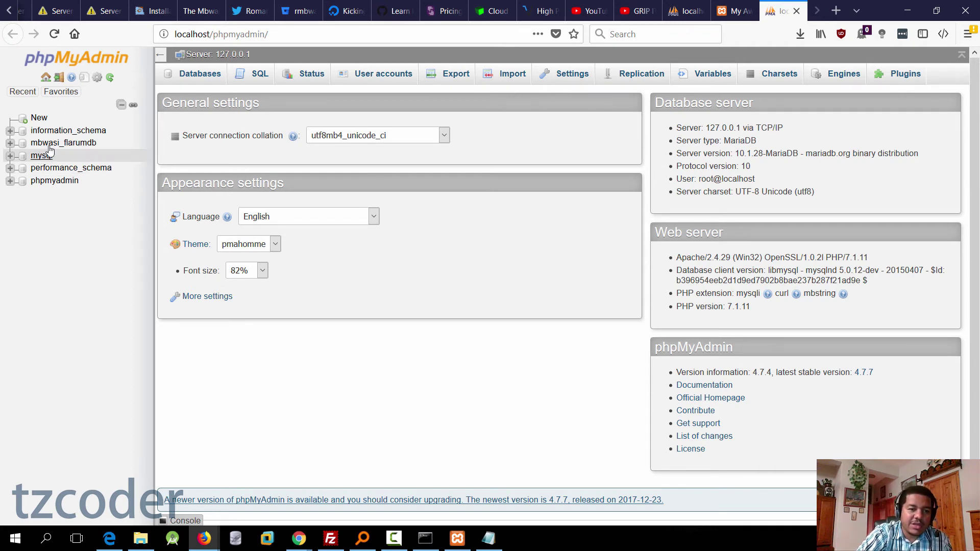
pyautogui.click(71, 143)
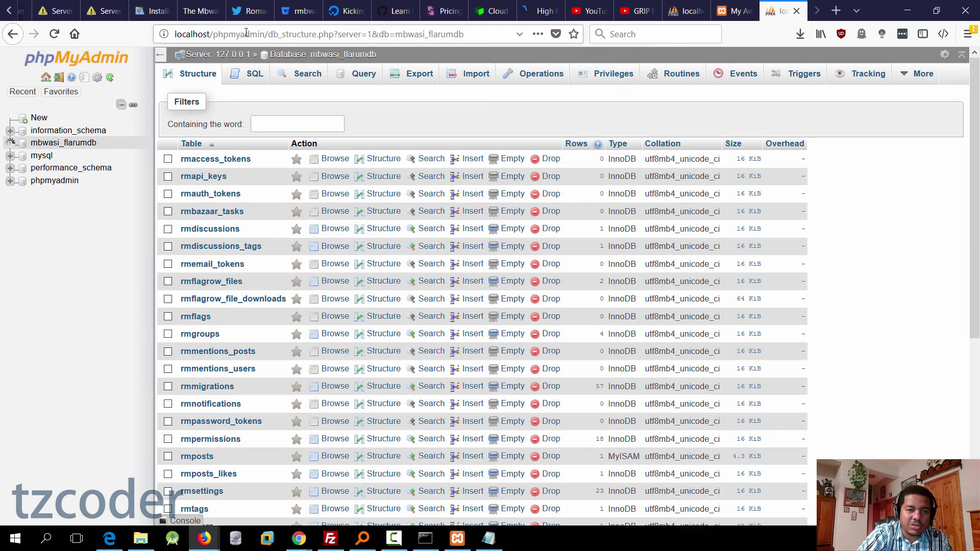
pyautogui.scroll(-5, 228, 215)
pyautogui.scroll(5, 236, 246)
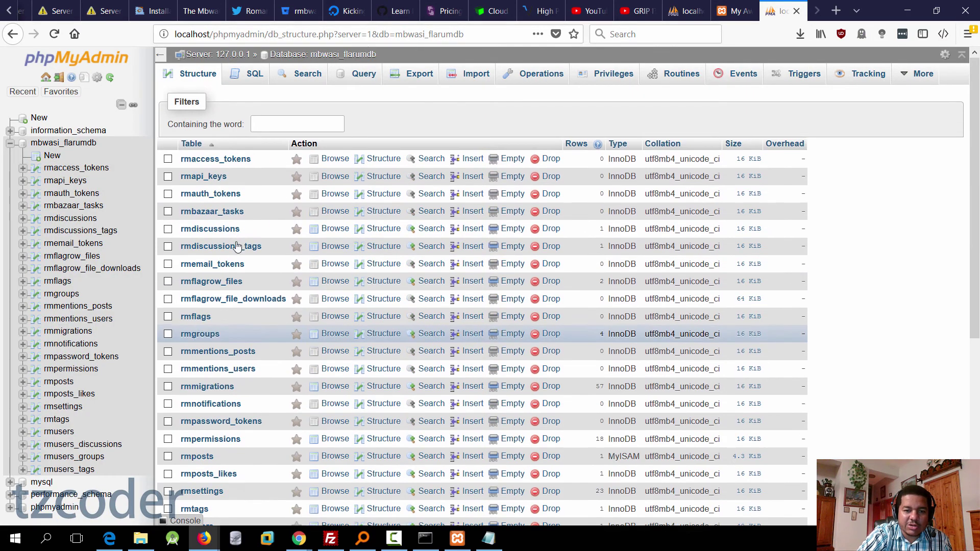
pyautogui.scroll(-5, 237, 186)
pyautogui.scroll(5, 233, 236)
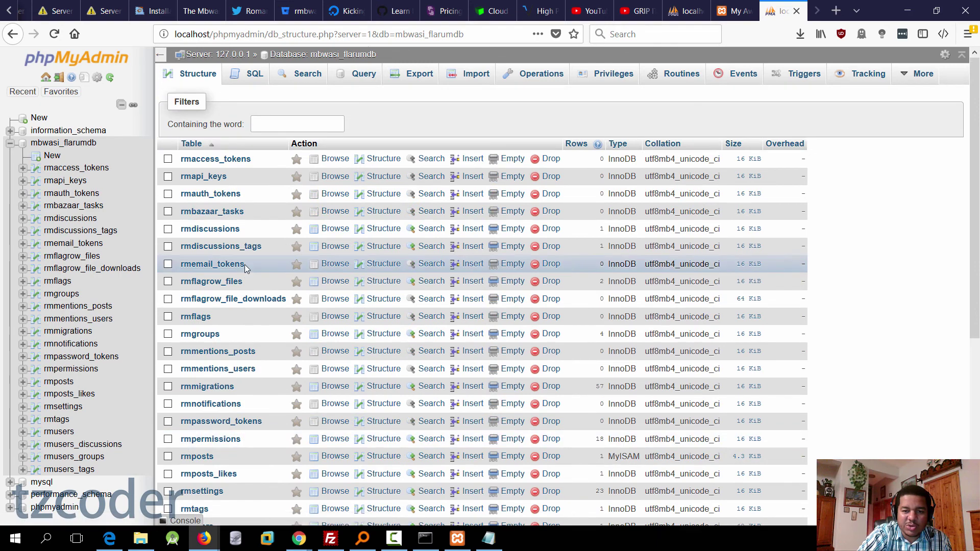
pyautogui.scroll(-4, 609, 248)
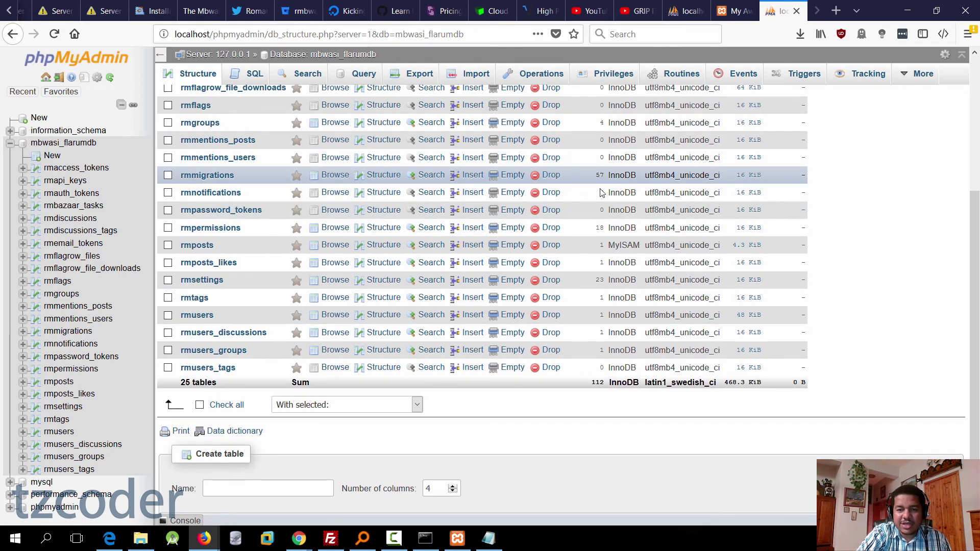
pyautogui.scroll(5, 603, 193)
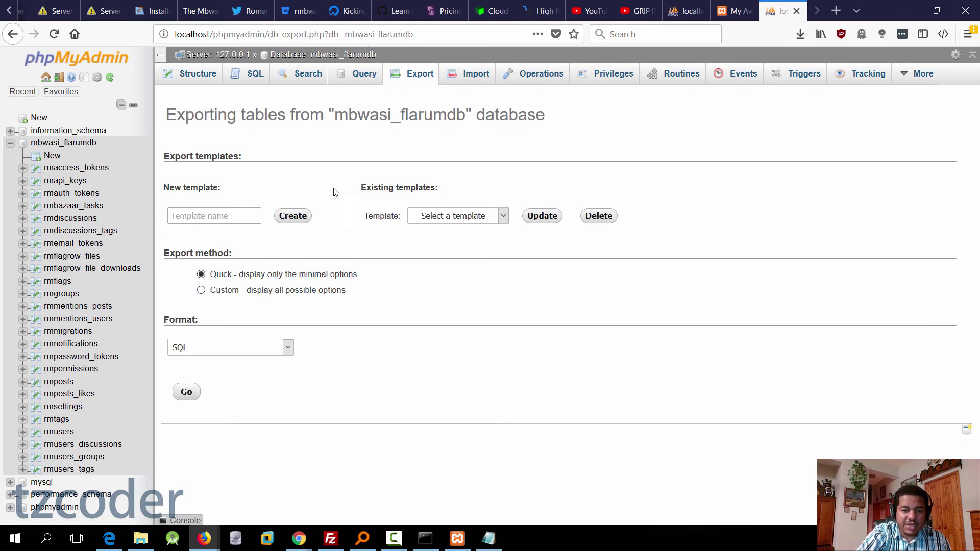
pyautogui.click(190, 399)
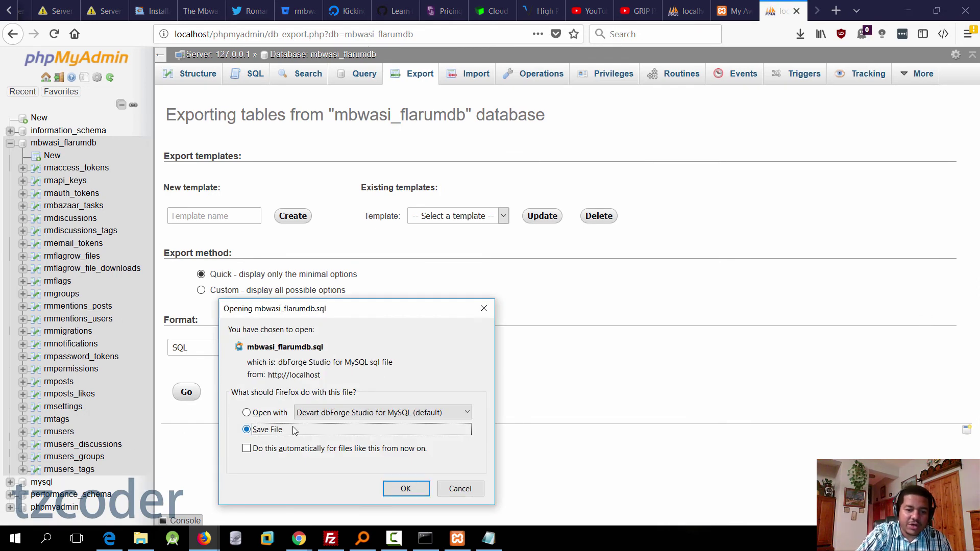
pyautogui.click(406, 489)
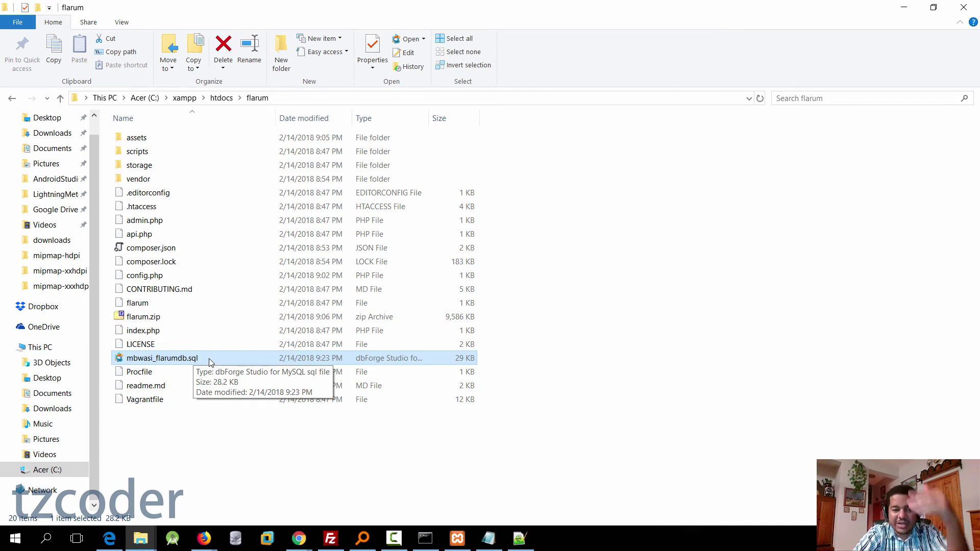
# Step: Check mbwasi_flarumdb.sql in Notepad++, minimize it, and bring the cPanel - Main Firefox window forward
pyautogui.rightClick(209, 360)
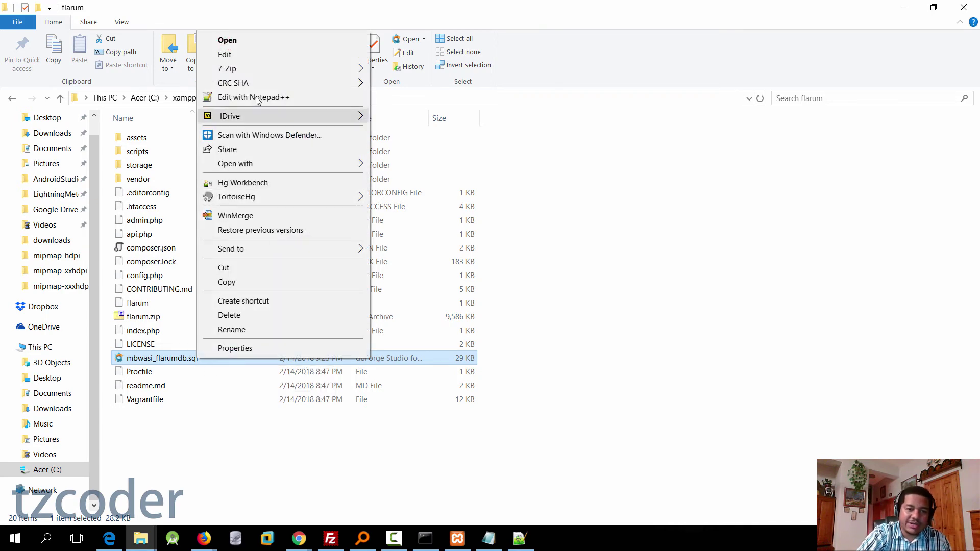
pyautogui.click(257, 98)
pyautogui.scroll(-20, 304, 305)
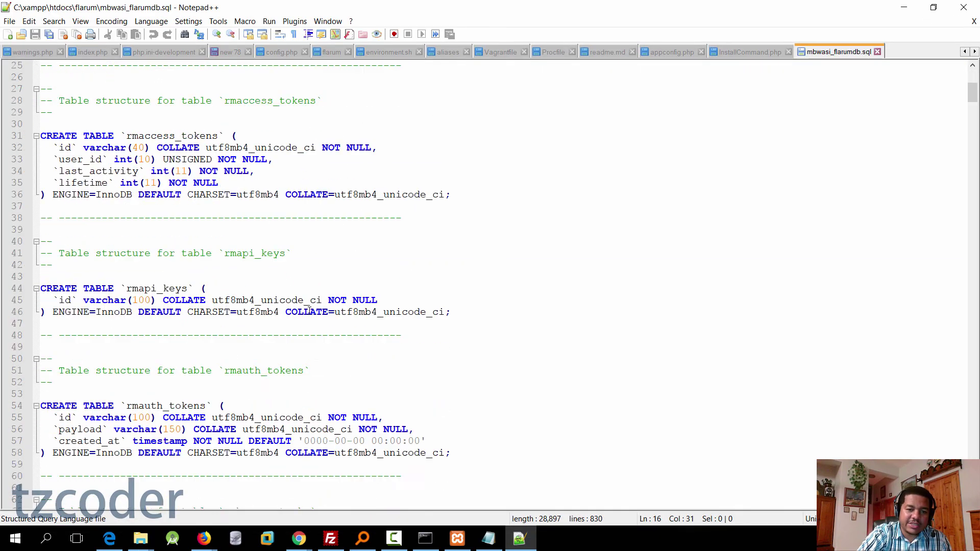
pyautogui.scroll(-9, 304, 305)
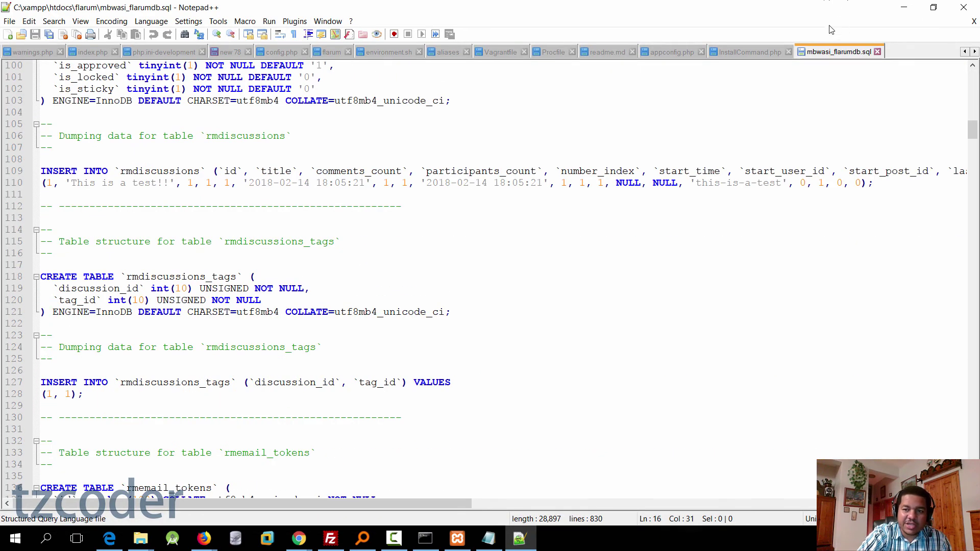
pyautogui.click(904, 7)
pyautogui.click(206, 543)
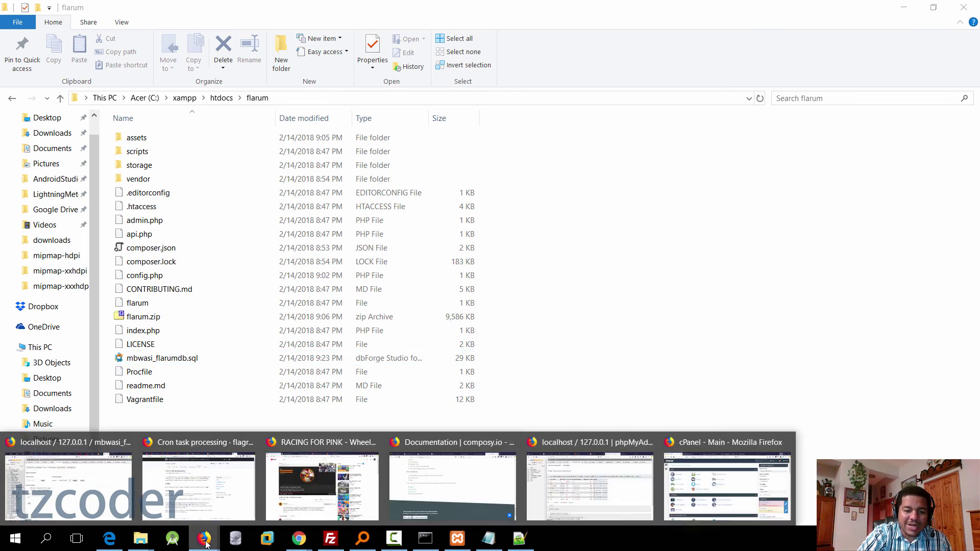
pyautogui.click(725, 485)
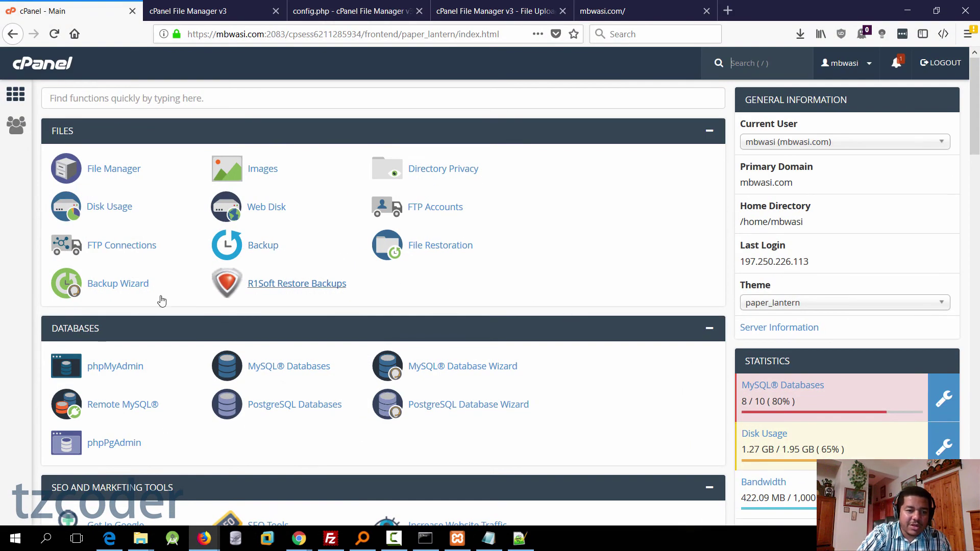
# Step: Open the hosting account's phpMyAdmin and select the empty mbwasi_flarumdb database
pyautogui.click(132, 368)
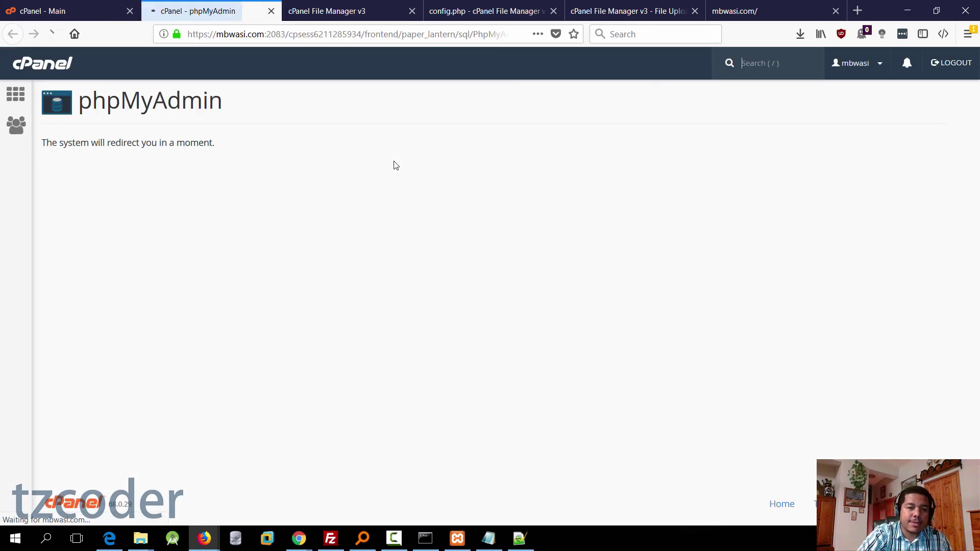
pyautogui.click(294, 35)
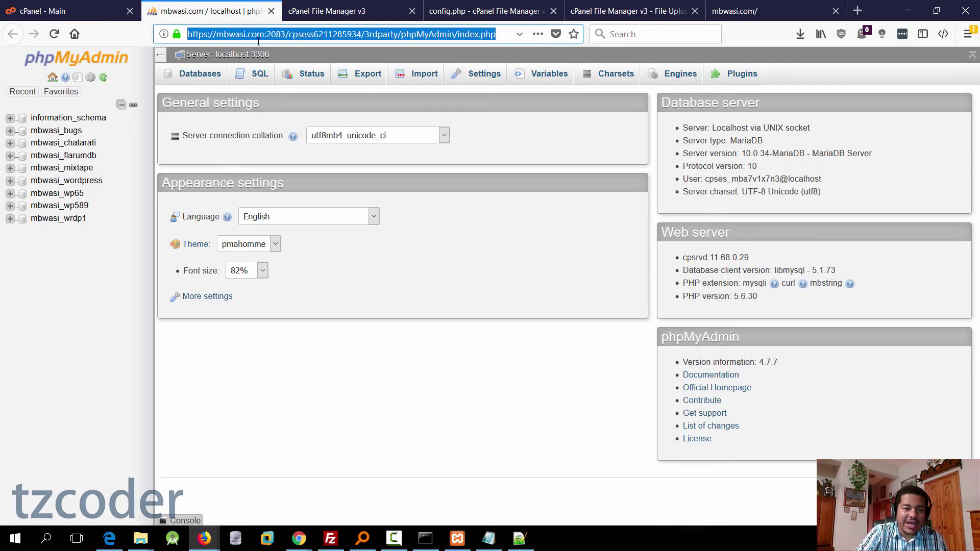
pyautogui.click(289, 34)
pyautogui.moveTo(286, 34); pyautogui.dragTo(187, 35)
pyautogui.click(228, 34)
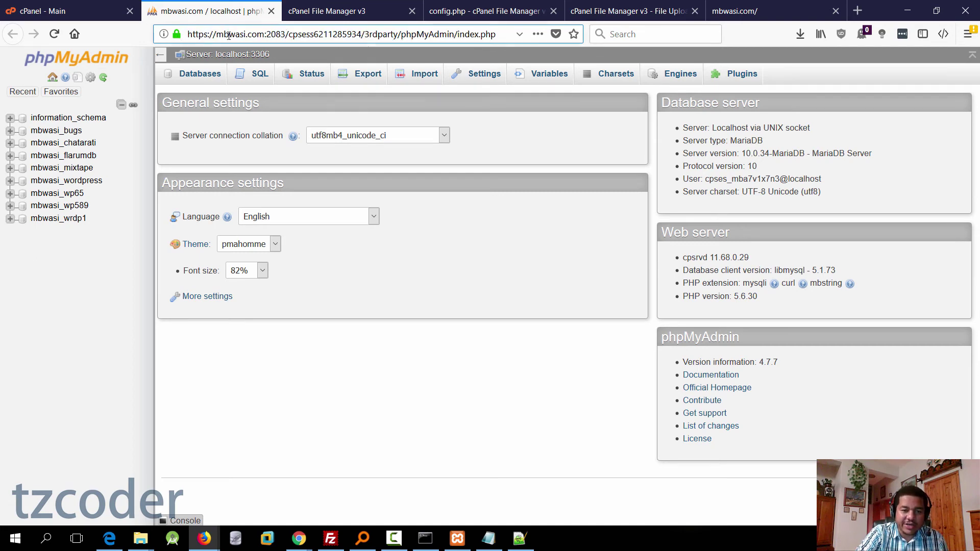
pyautogui.click(76, 159)
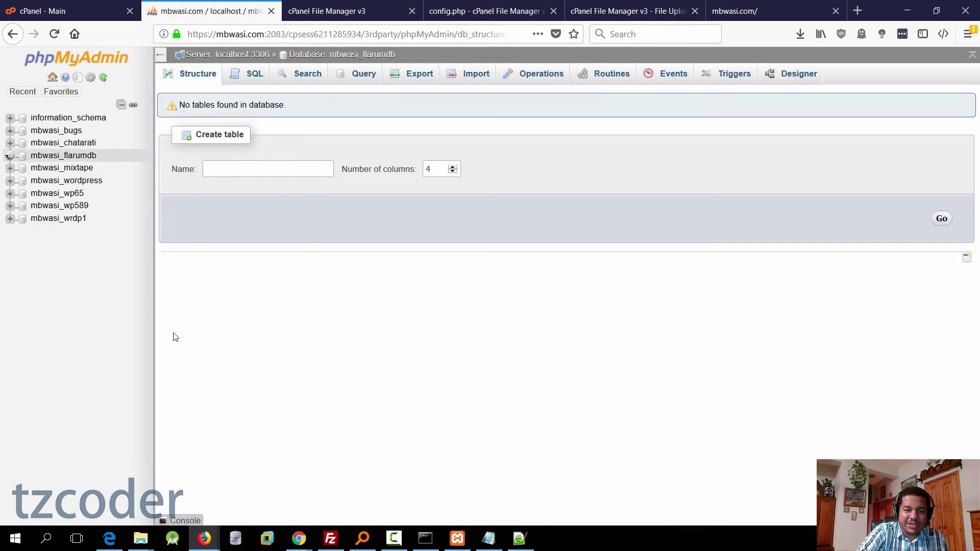
# Step: Choose the local mbwasi_flarumdb.sql dump for import and start uploading it
pyautogui.click(481, 77)
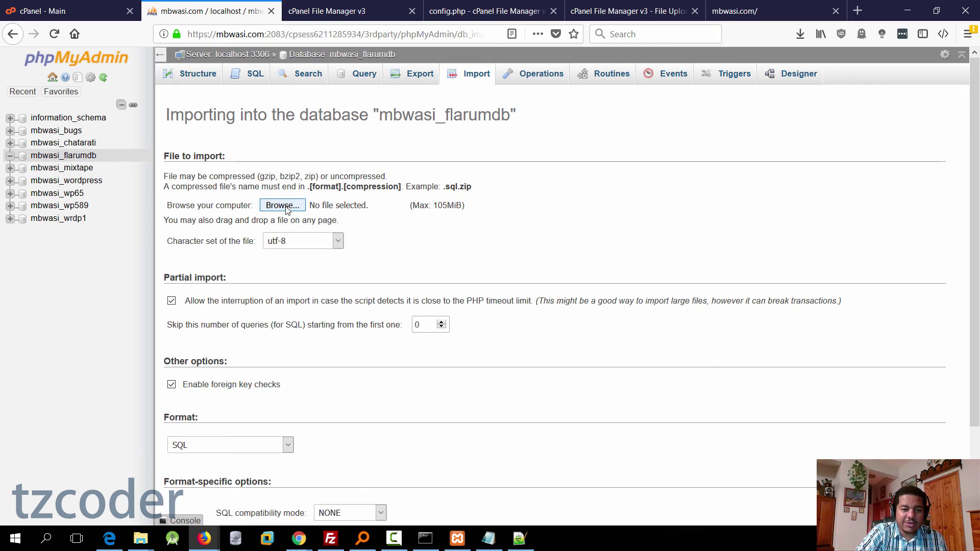
pyautogui.click(286, 206)
pyautogui.scroll(-2, 153, 256)
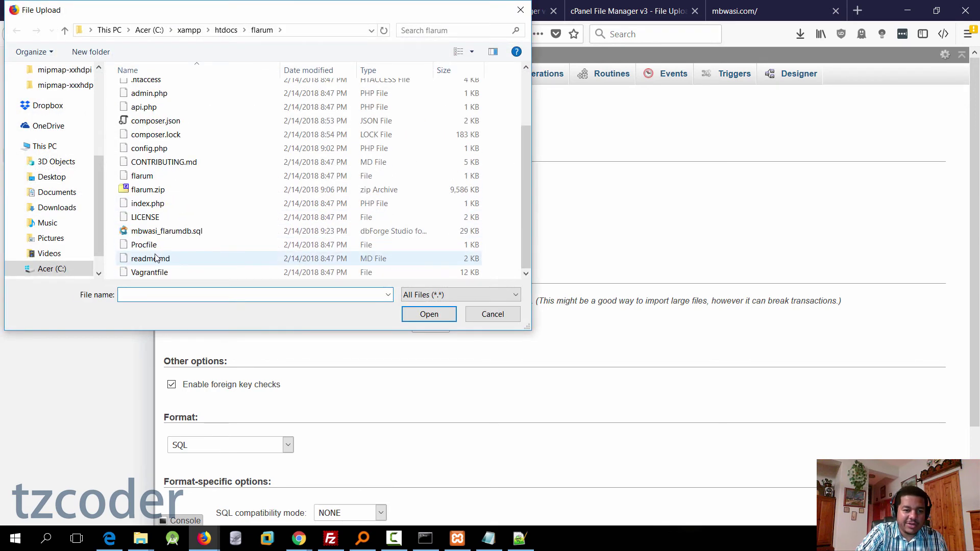
pyautogui.click(148, 233)
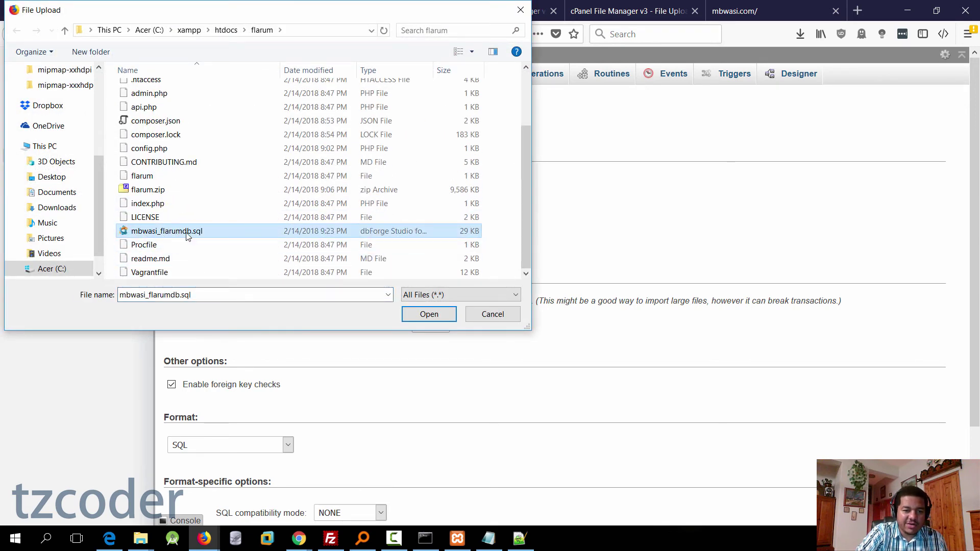
pyautogui.click(425, 313)
pyautogui.scroll(-2, 300, 276)
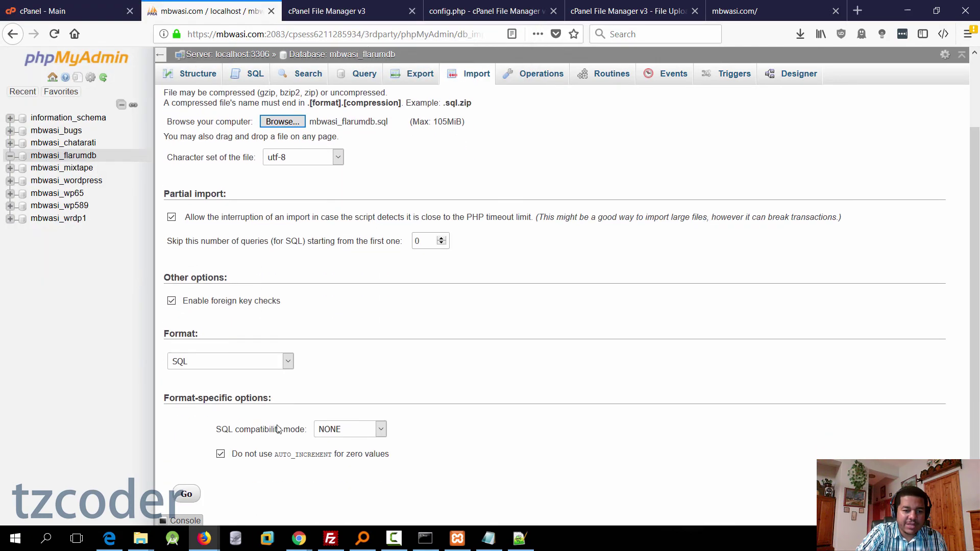
pyautogui.click(186, 470)
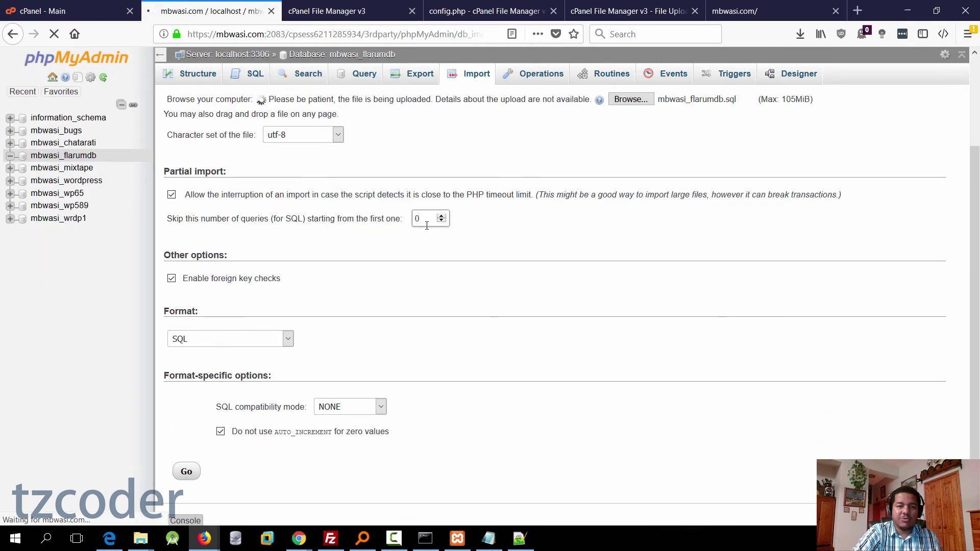
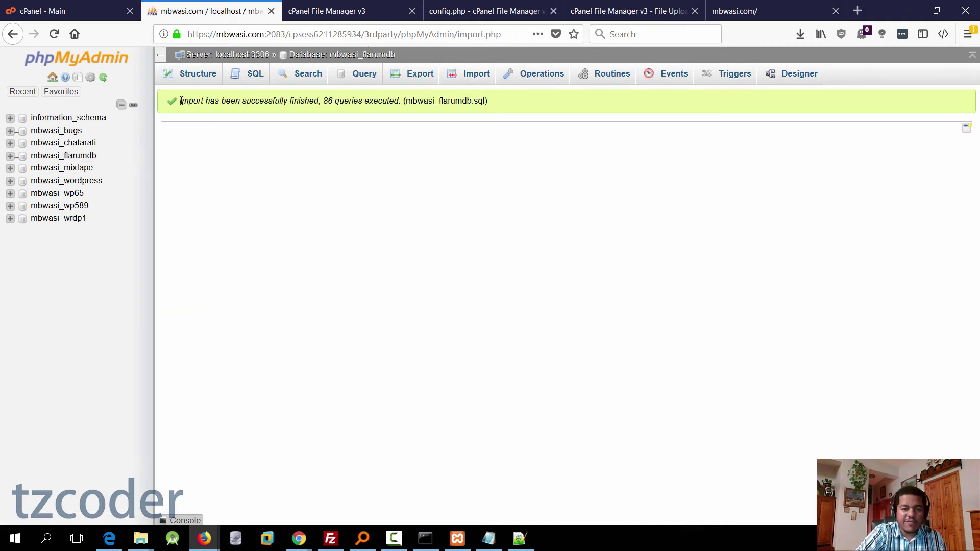
# Step: Check the import's 86-query success message, then review mbwasi_flarumdb's 25 rm-prefixed tables
pyautogui.moveTo(180, 101); pyautogui.dragTo(534, 106)
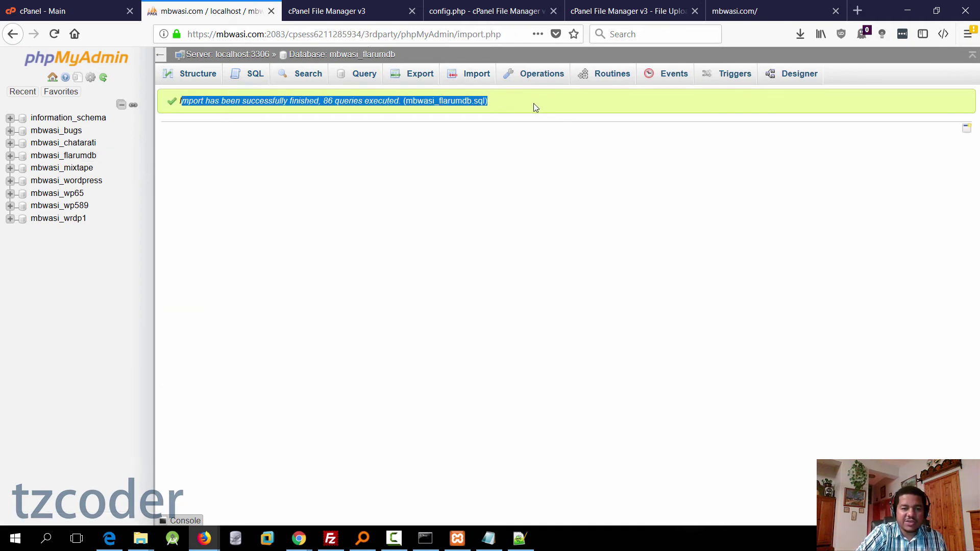
pyautogui.click(348, 104)
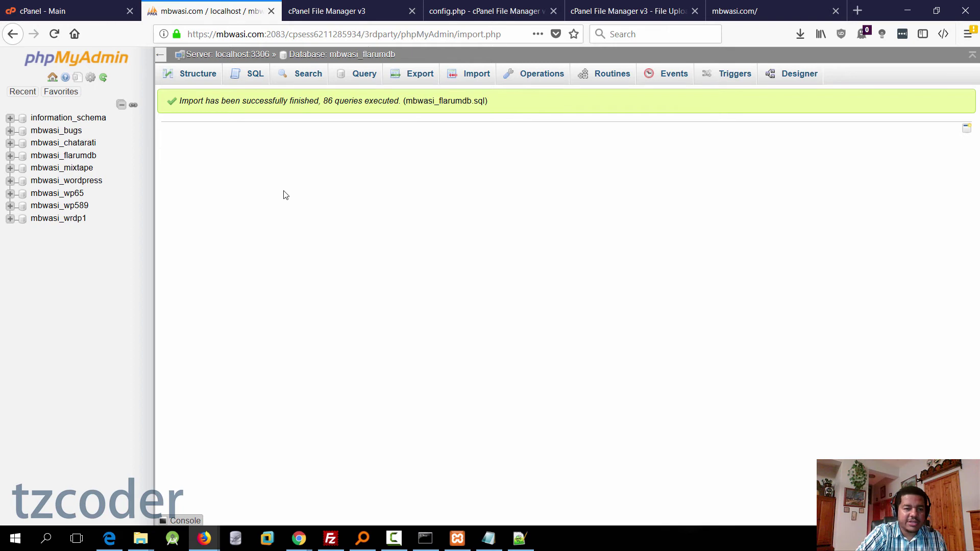
pyautogui.click(82, 155)
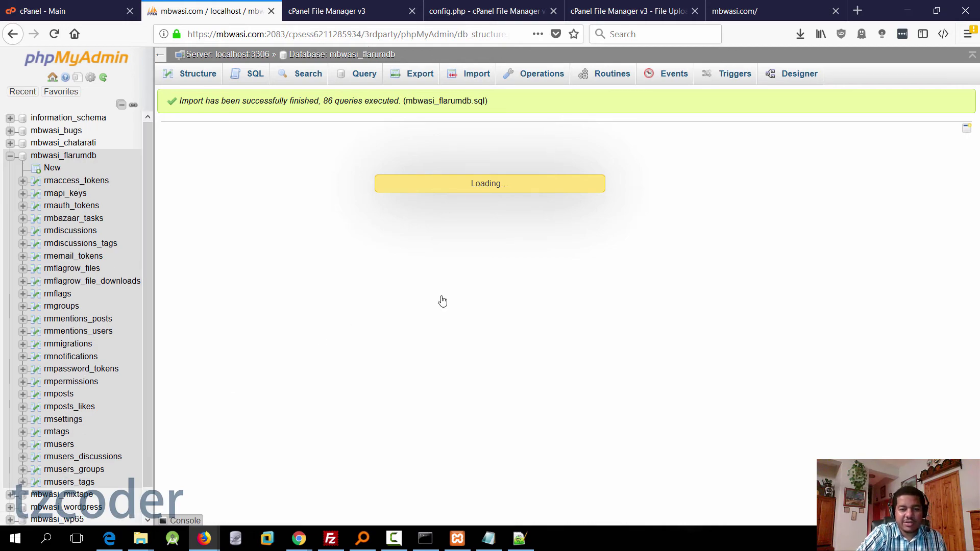
pyautogui.scroll(-5, 322, 198)
pyautogui.scroll(3, 551, 284)
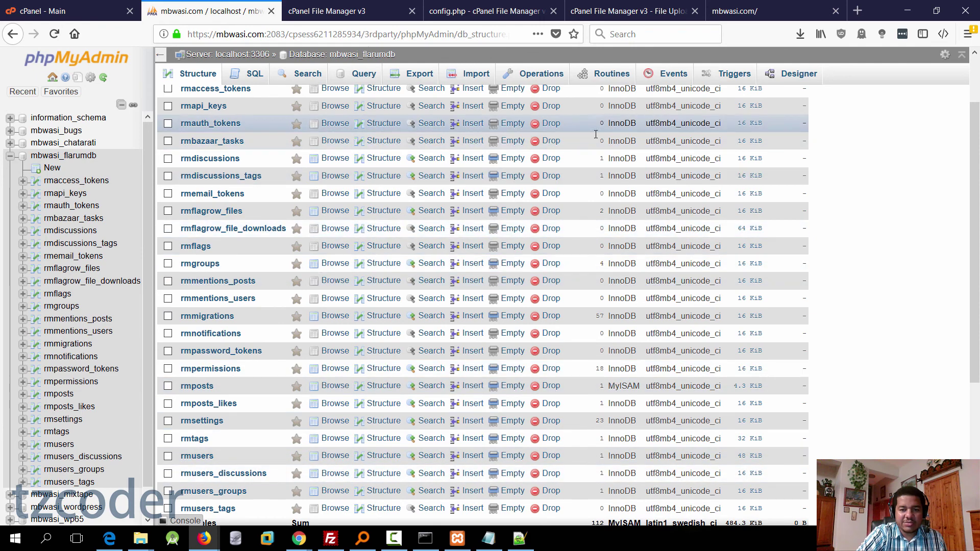
pyautogui.scroll(2, 477, 113)
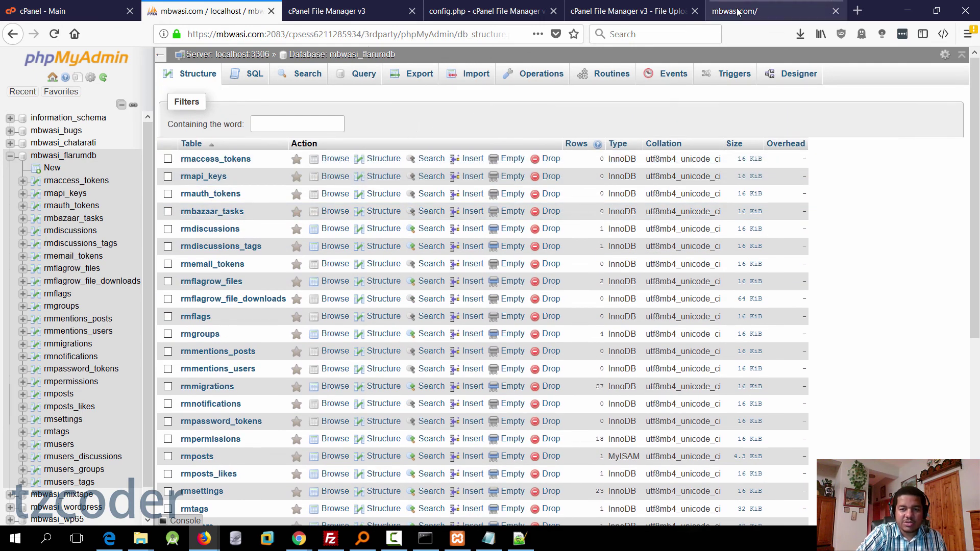
# Step: Reload the mbwasi.com forum so My Great Forum loads instead of the fatal error
pyautogui.click(739, 15)
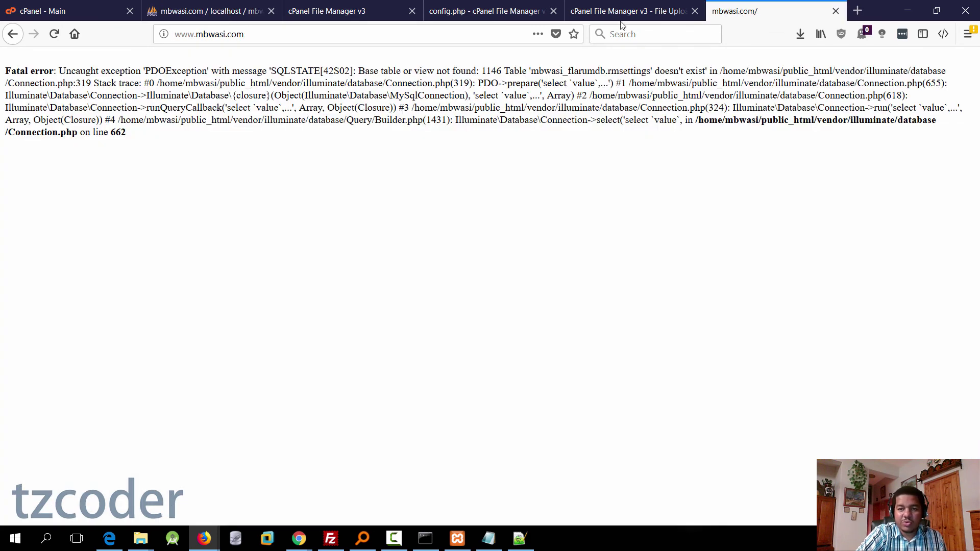
pyautogui.click(300, 37)
pyautogui.click(302, 37)
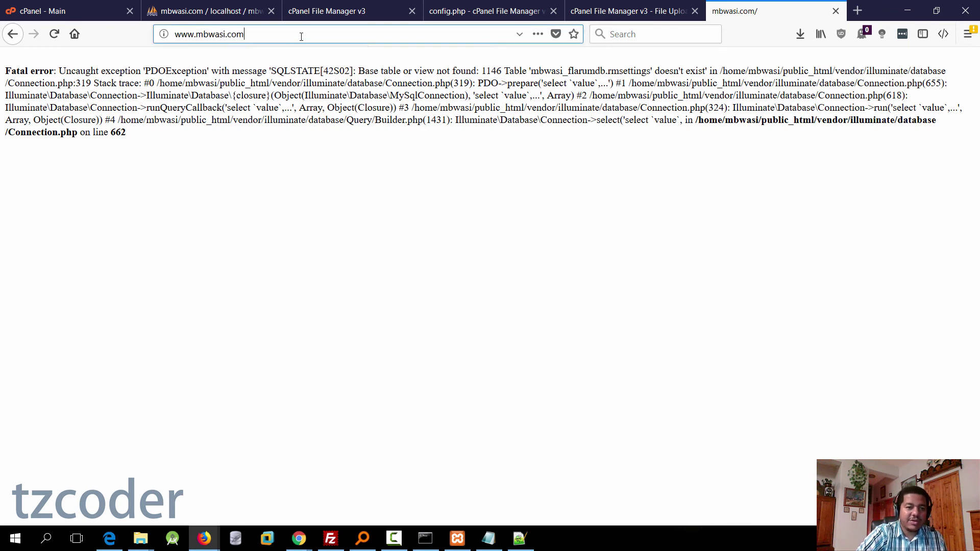
pyautogui.press('Return')
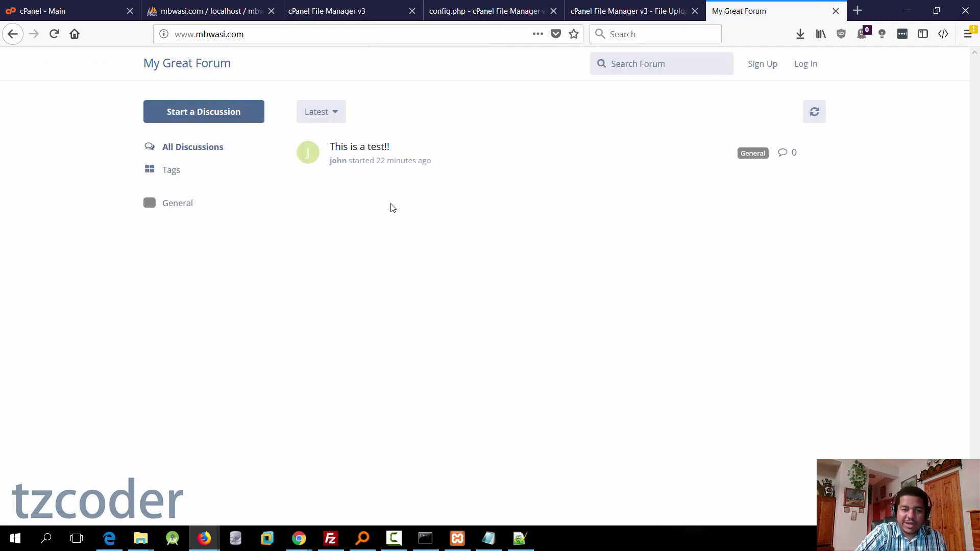
# Step: Open the 'This is a test!!' discussion and look over its original post and image
pyautogui.click(357, 152)
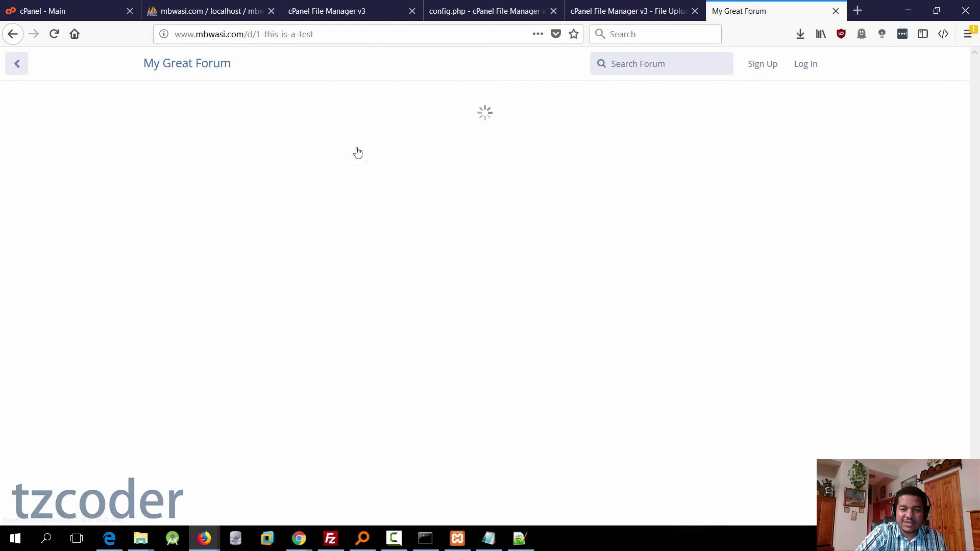
pyautogui.scroll(-5, 443, 290)
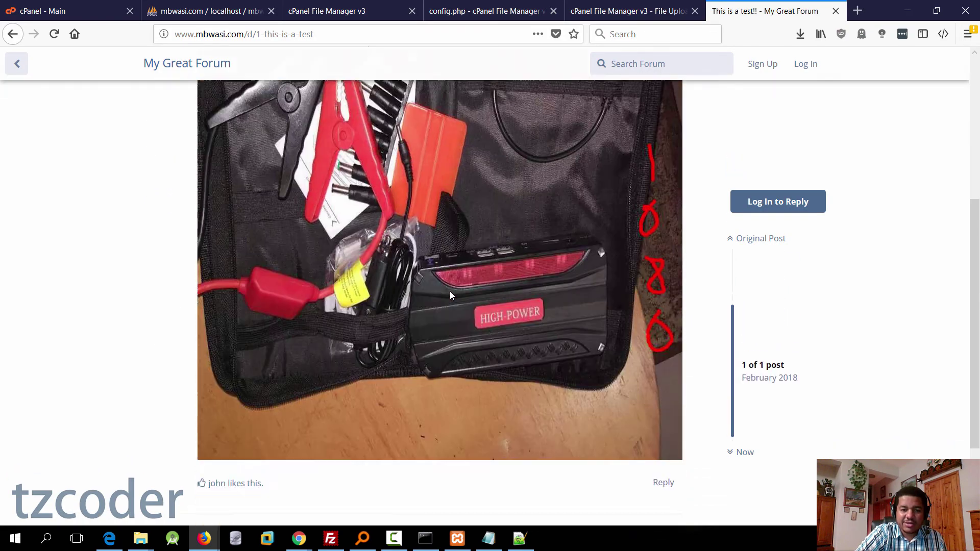
pyautogui.scroll(5, 450, 291)
pyautogui.scroll(-6, 489, 223)
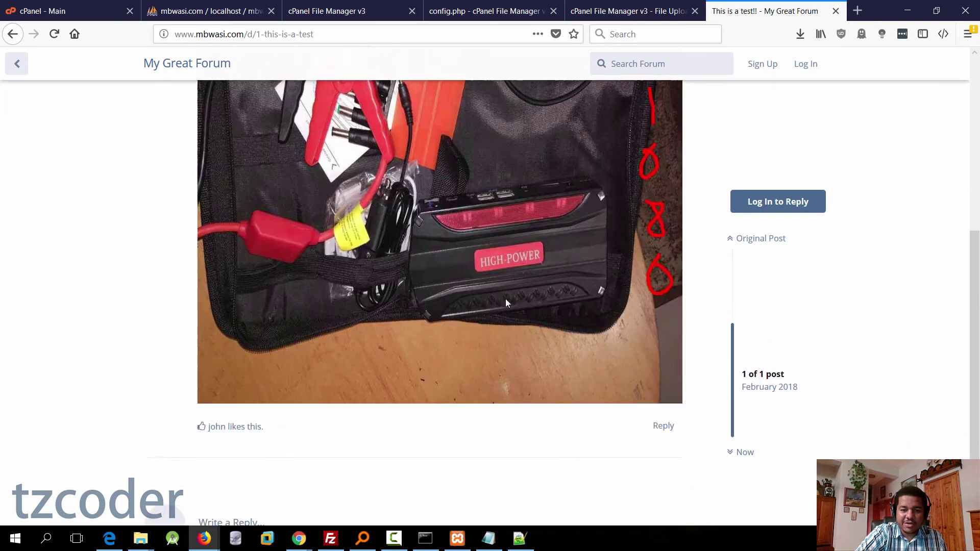
pyautogui.scroll(6, 495, 267)
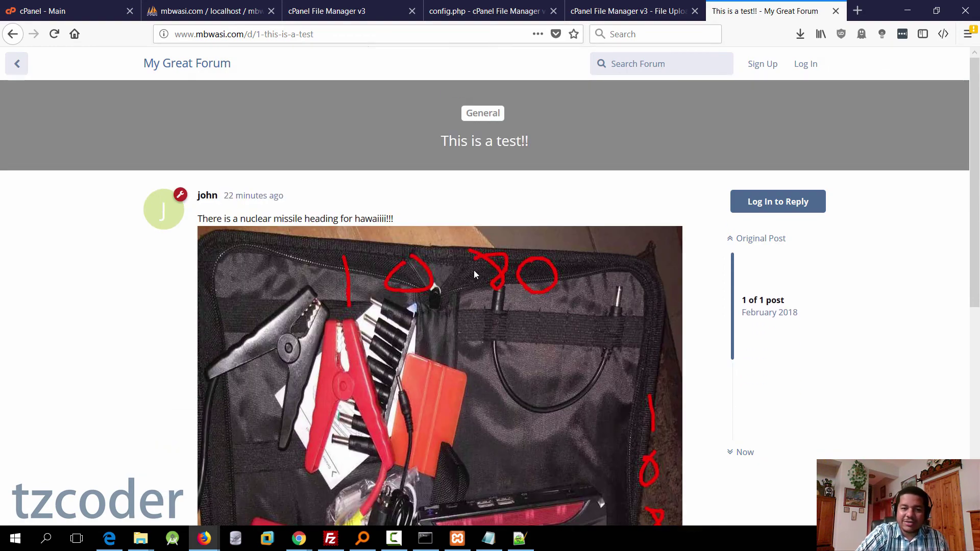
# Step: Log in with the forum administrator's username and password, declining Firefox's offer to save the login
pyautogui.click(809, 67)
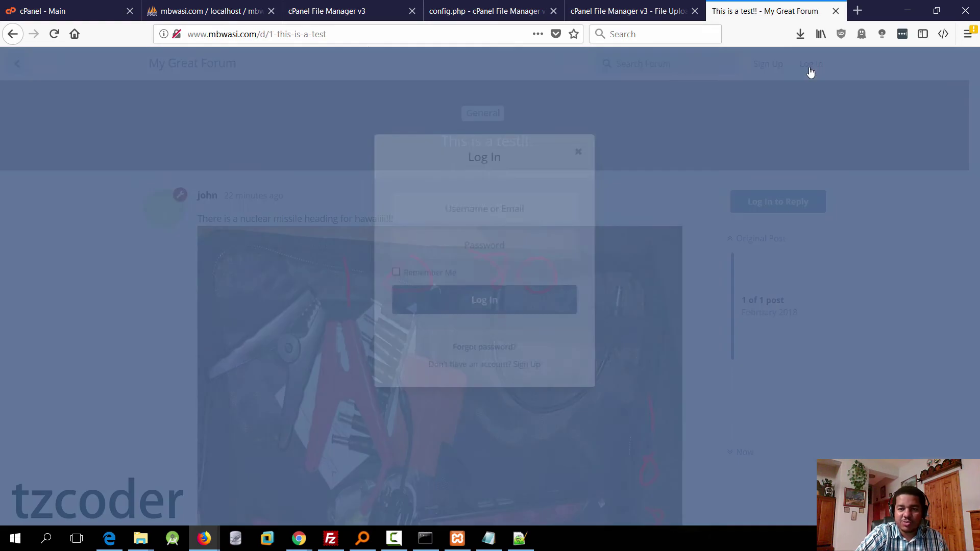
pyautogui.write('joh')
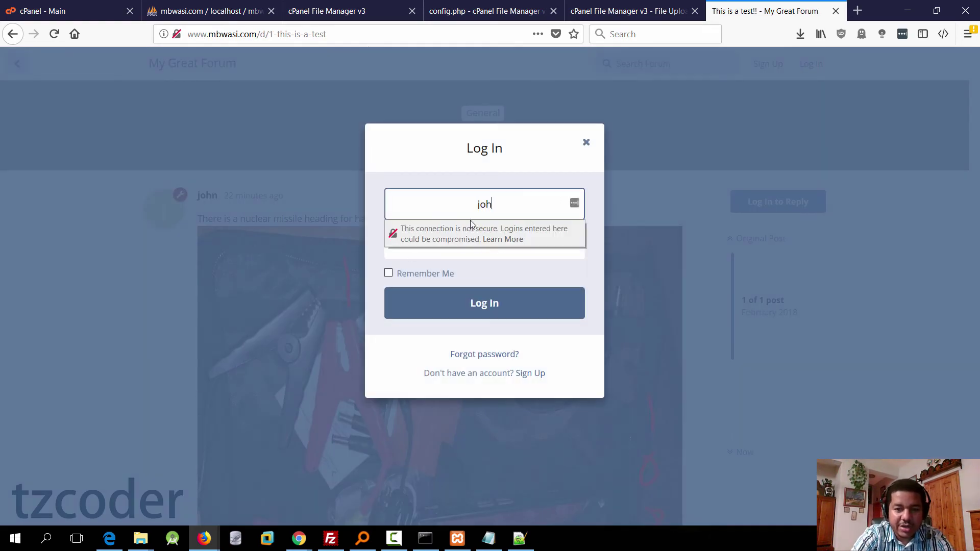
pyautogui.write('n')
pyautogui.press('Tab')
pyautogui.write('•')
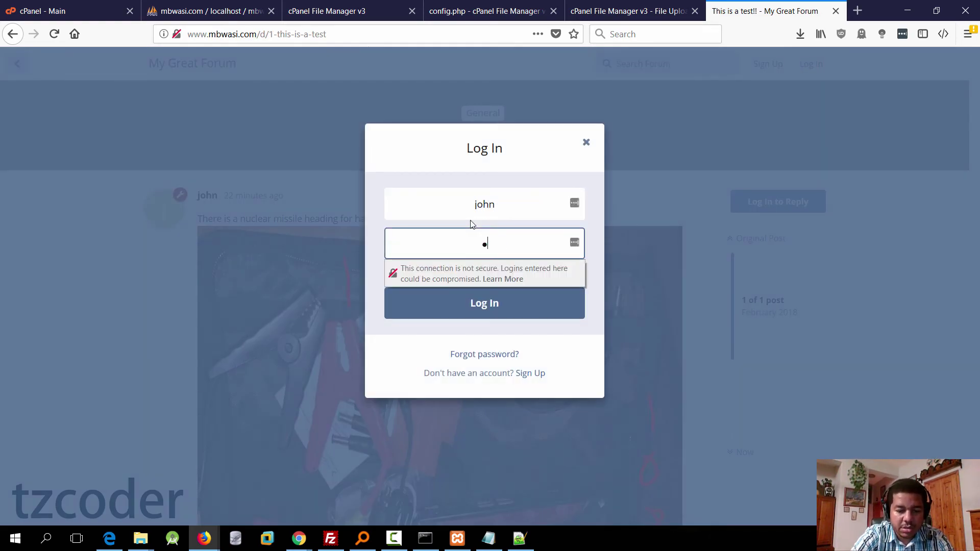
pyautogui.press('BackSpace')
pyautogui.write('••••••••')
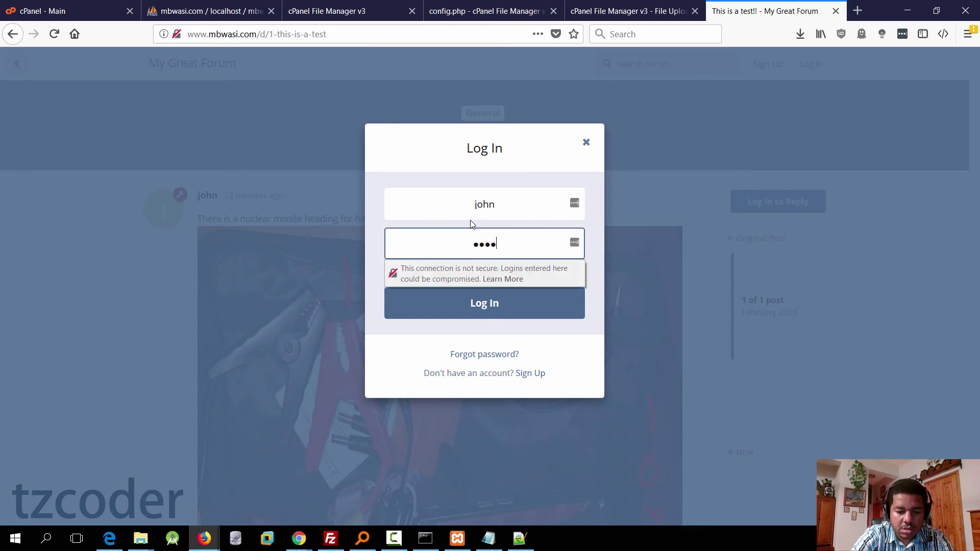
pyautogui.write('•')
pyautogui.press('Return')
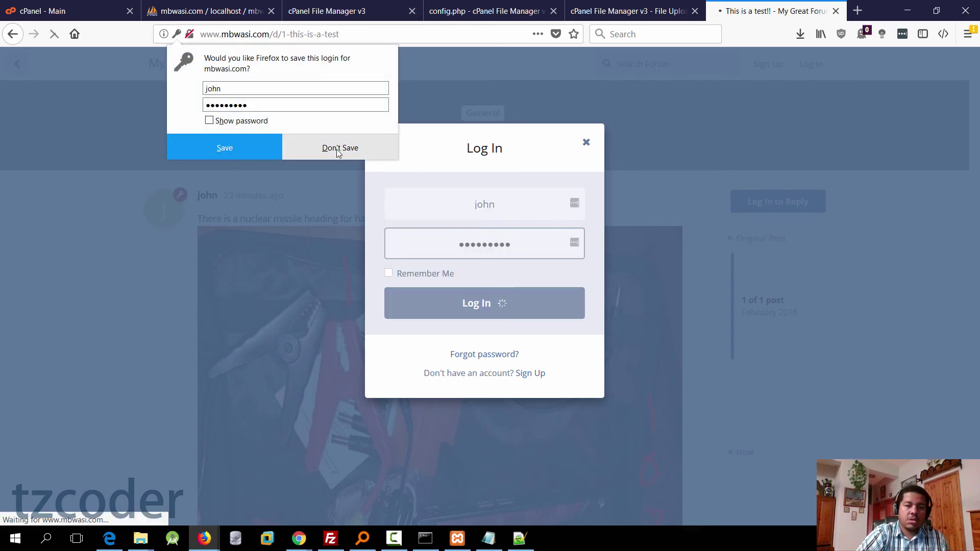
pyautogui.click(336, 149)
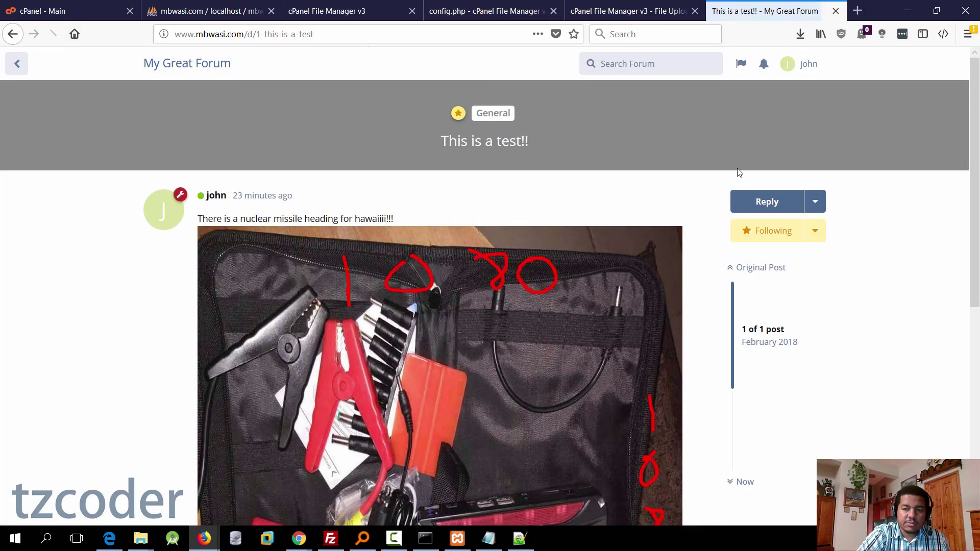
# Step: Remove the like from the opening post of 'This is a test!!'
pyautogui.scroll(-7, 770, 127)
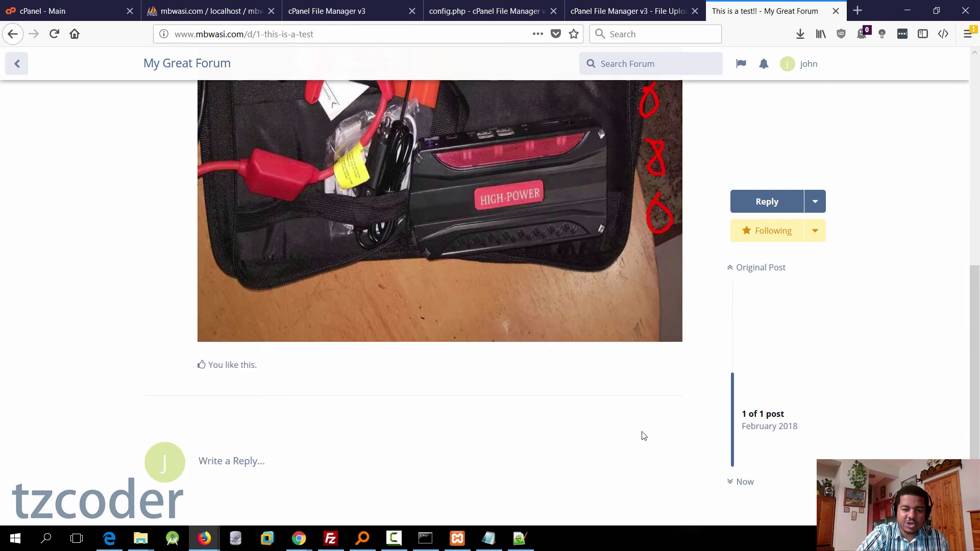
pyautogui.click(611, 365)
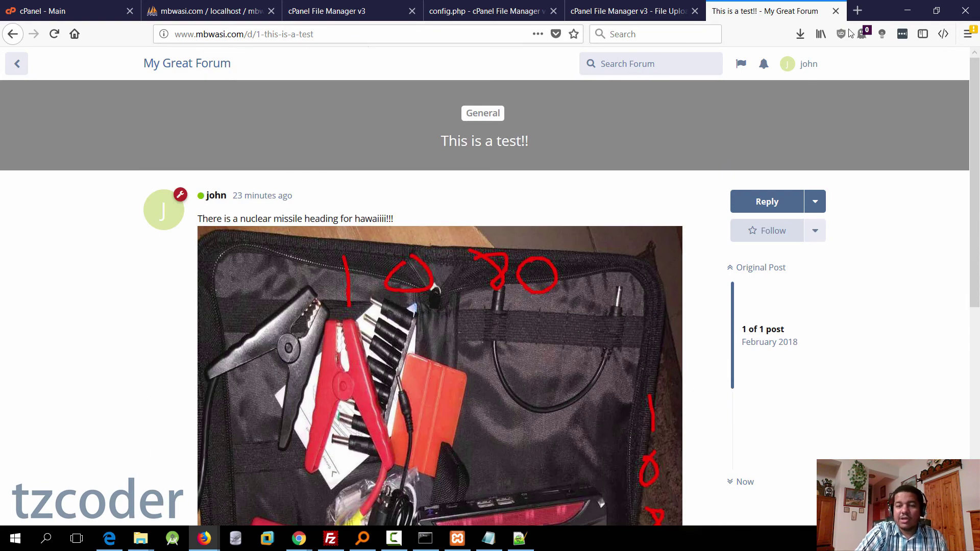
pyautogui.click(805, 64)
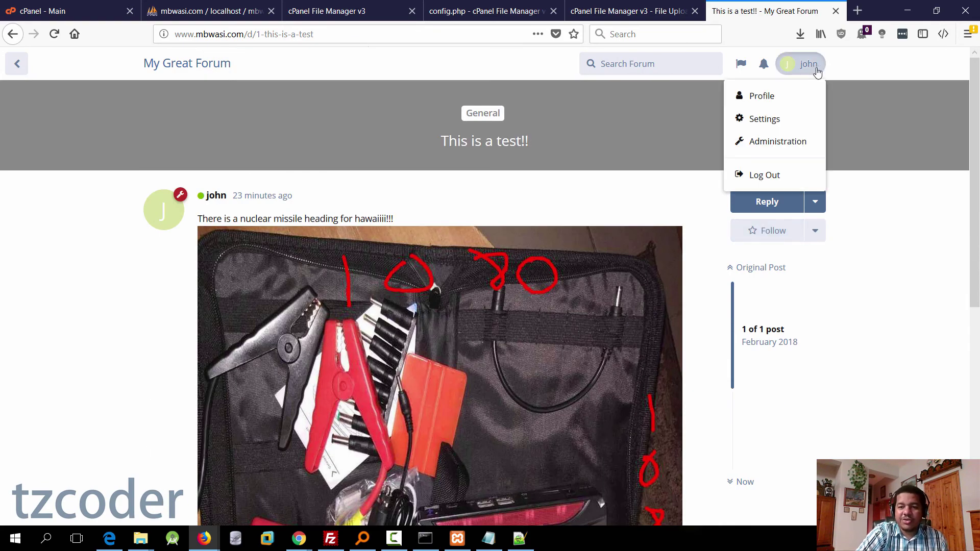
# Step: Open Flarum's admin Email settings and check the blank SMTP host, port, encryption and account fields
pyautogui.click(793, 147)
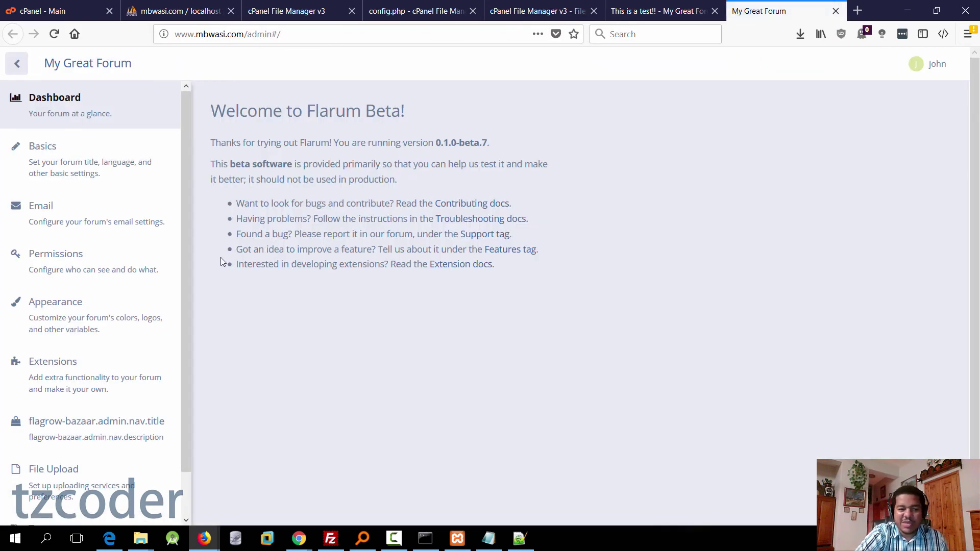
pyautogui.click(130, 212)
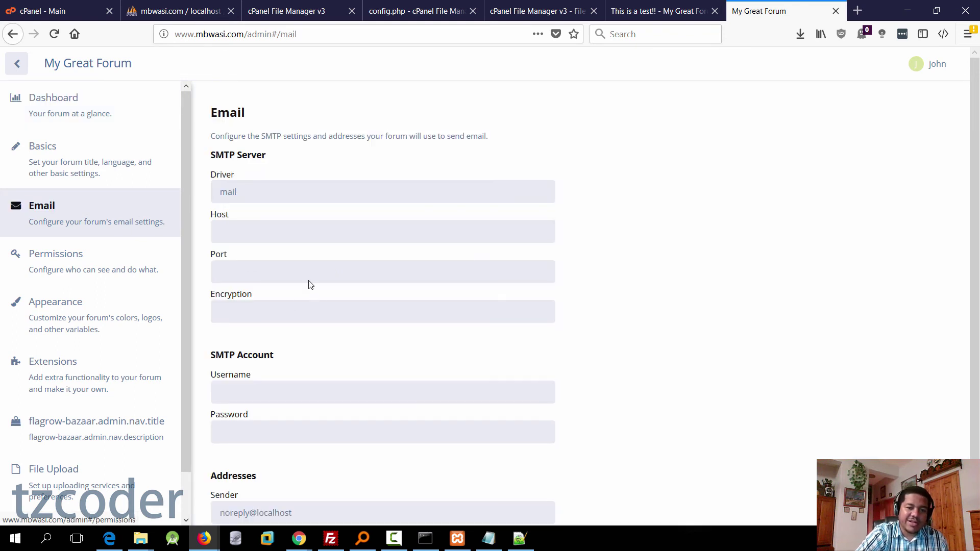
pyautogui.click(291, 232)
pyautogui.click(296, 271)
pyautogui.click(306, 311)
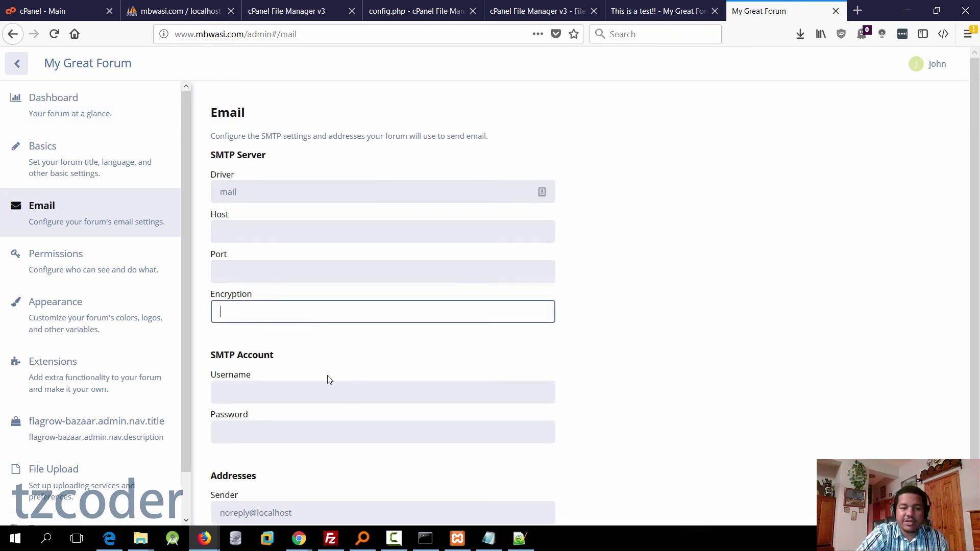
pyautogui.click(308, 392)
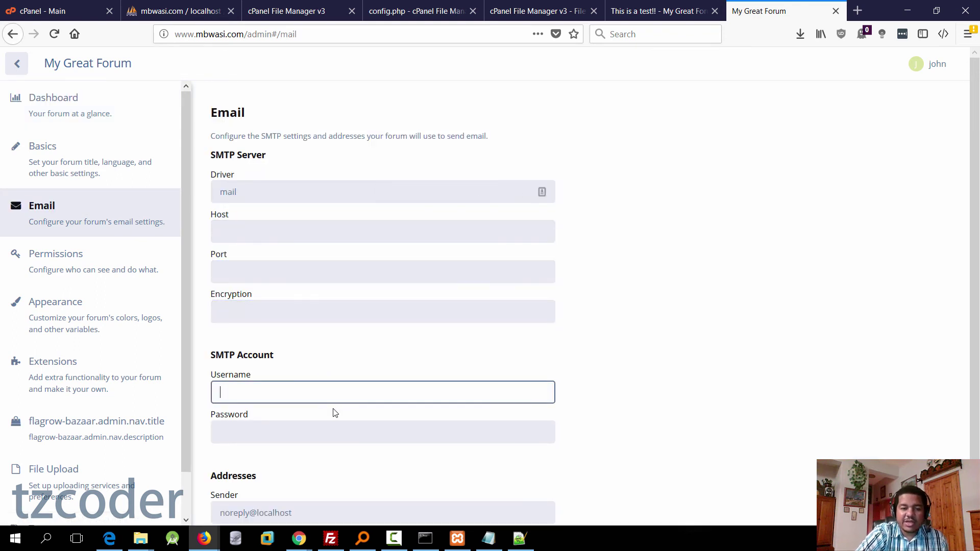
pyautogui.click(304, 433)
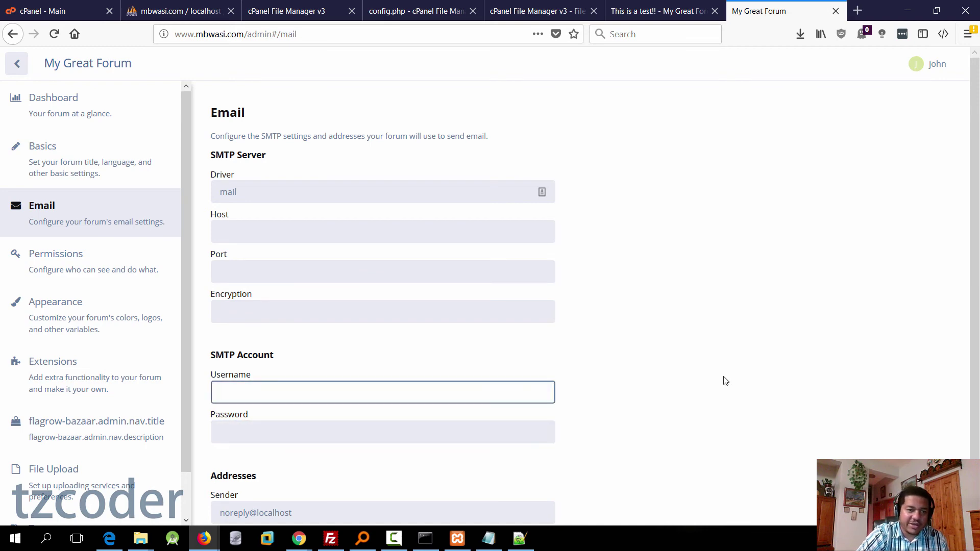
pyautogui.hotkey('ctrl', 'Tab')
# Step: Start a new mailbox in cPanel Email Accounts named 'donotreply'
pyautogui.scroll(-1, 195, 226)
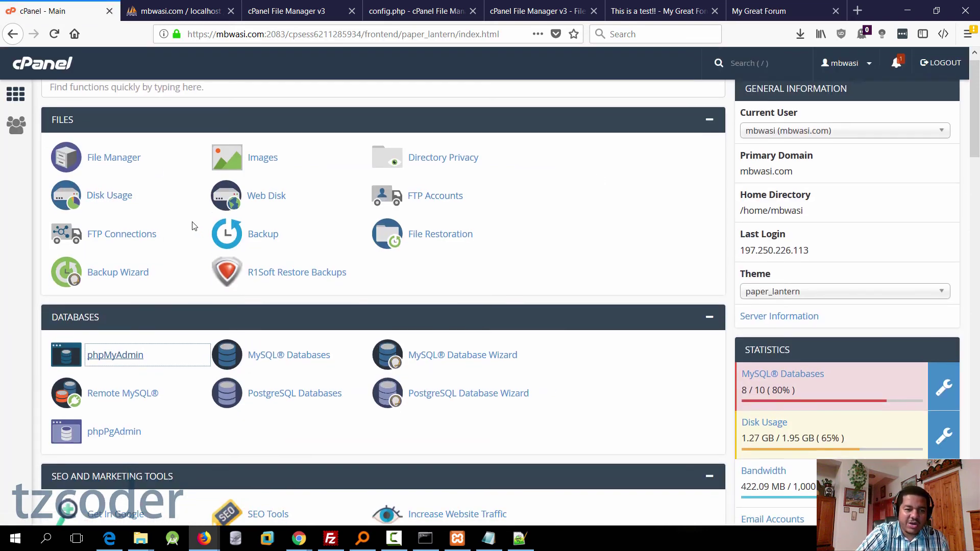
pyautogui.scroll(-12, 194, 227)
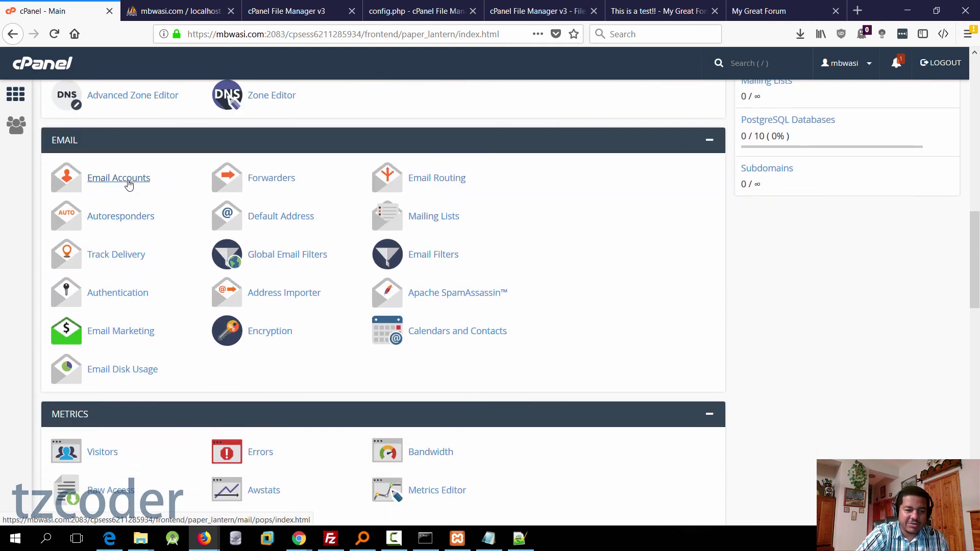
pyautogui.click(129, 185)
pyautogui.click(96, 222)
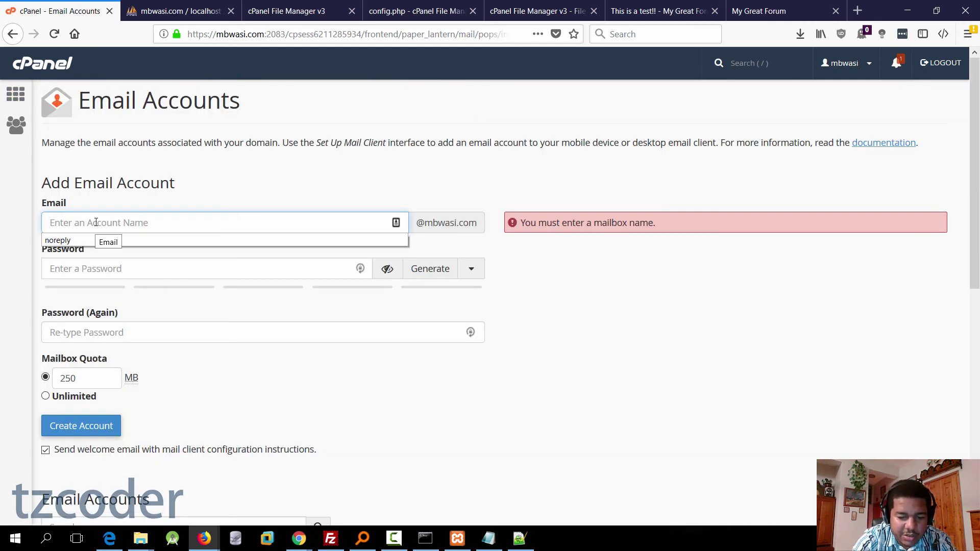
pyautogui.write('donotreply')
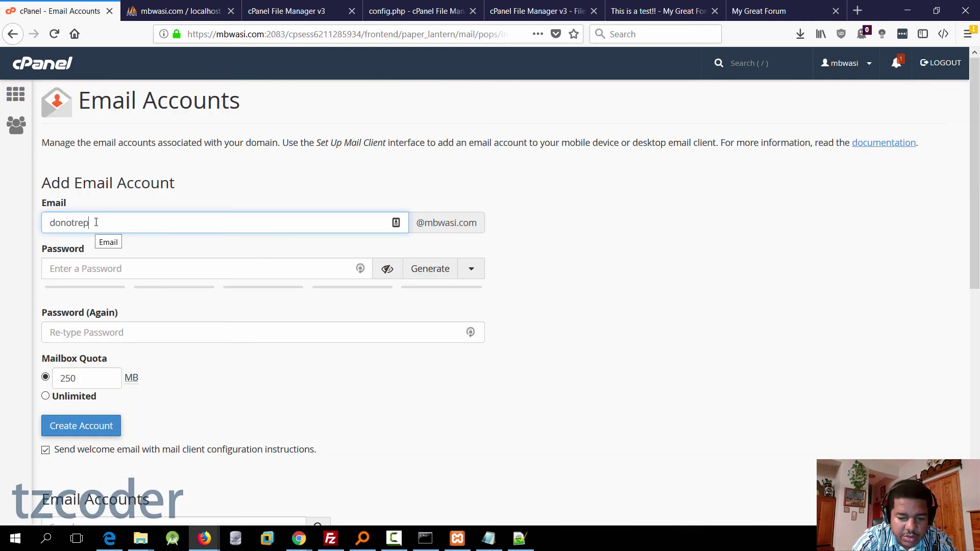
# Step: Give it a generated strong password, confirm it, and create the account without the welcome email
pyautogui.click(112, 268)
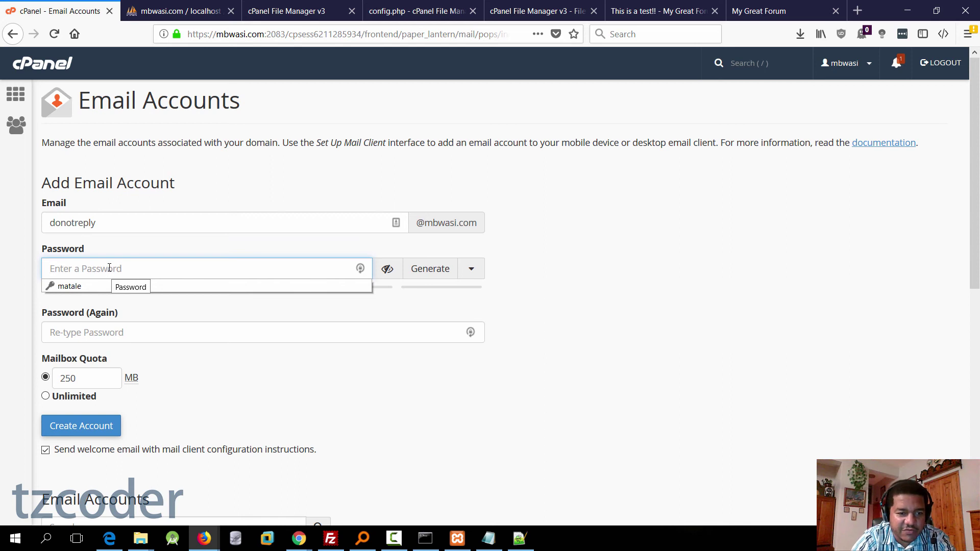
pyautogui.click(438, 269)
pyautogui.tripleClick(180, 262)
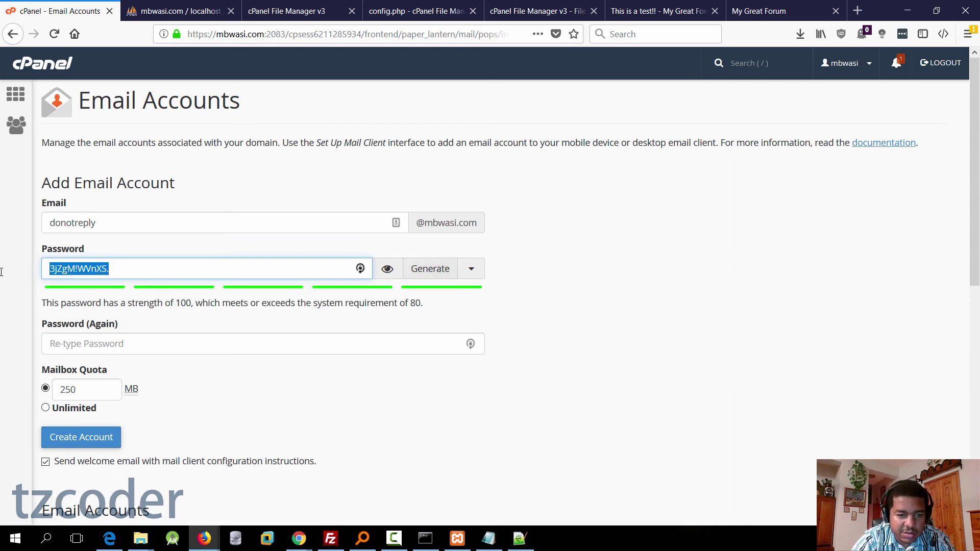
pyautogui.click(148, 342)
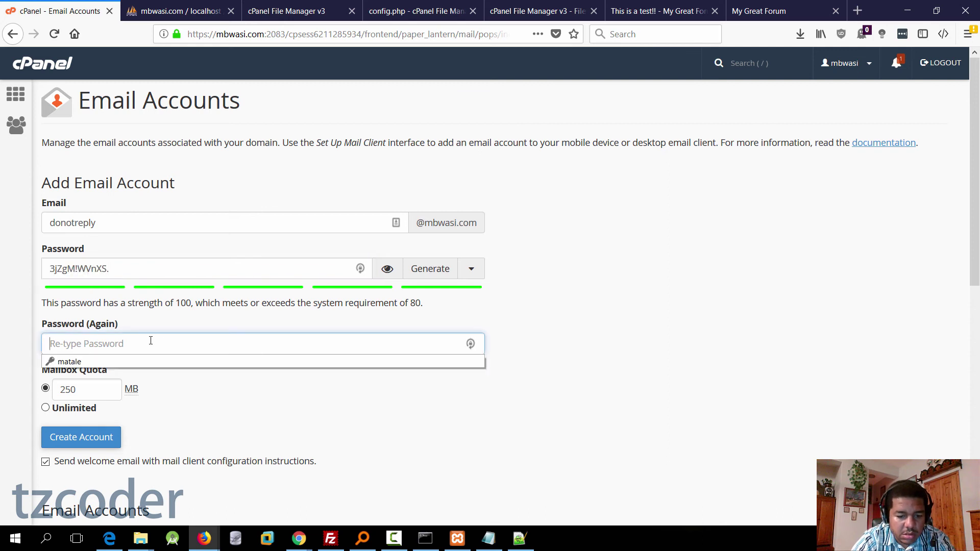
pyautogui.hotkey('ctrl', 'v')
pyautogui.click(135, 417)
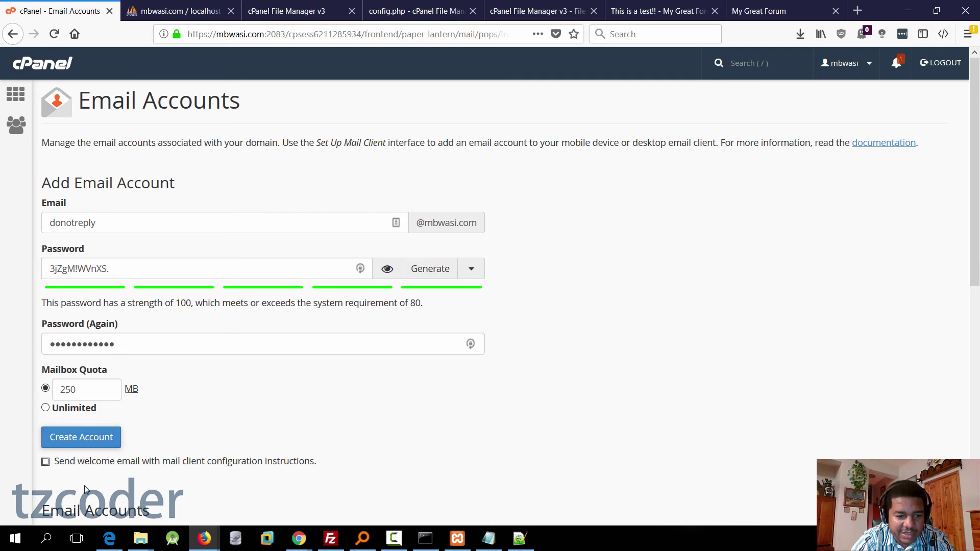
pyautogui.click(95, 441)
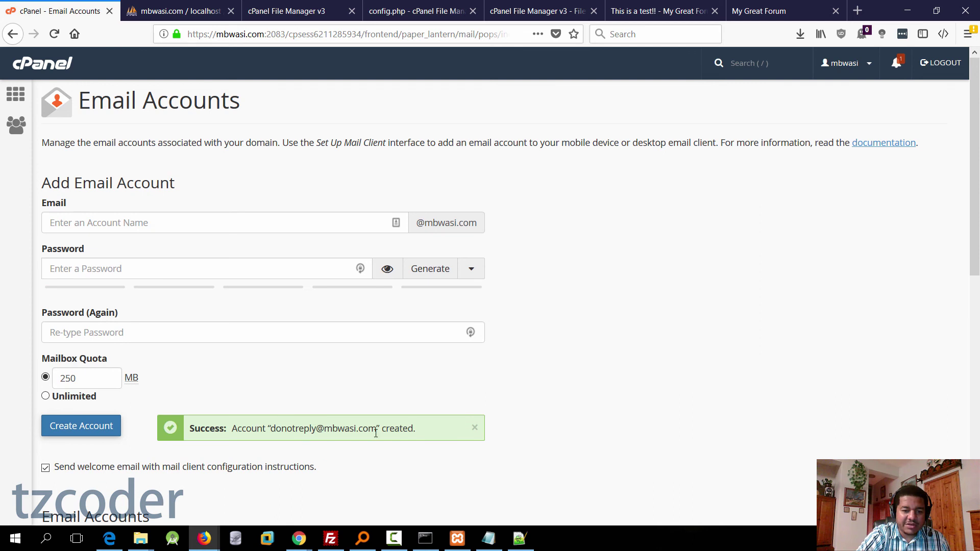
pyautogui.press('F12')
# Step: Read donotreply's manual mail settings: server mail.mbwasi.com, its username, SMTP port 465, and TLS
pyautogui.scroll(-5, 396, 433)
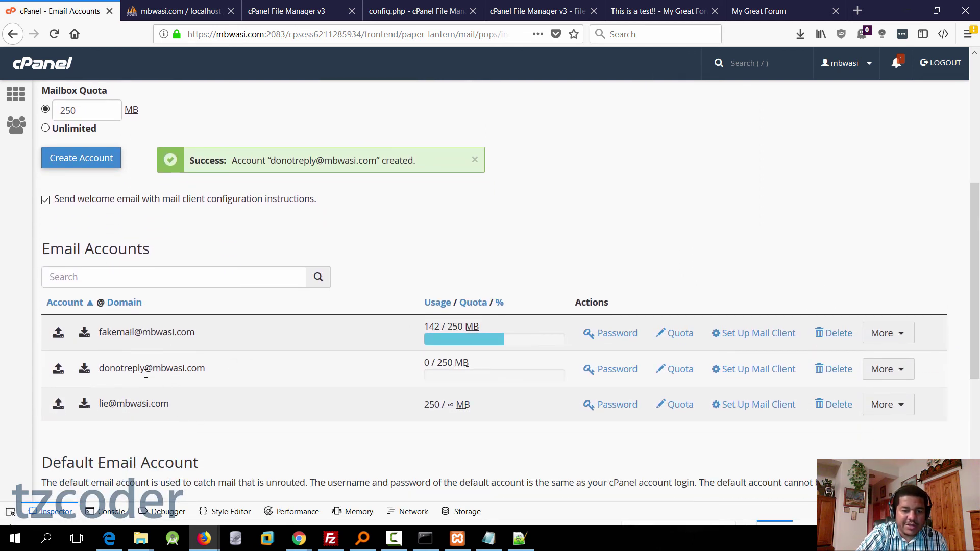
pyautogui.click(763, 374)
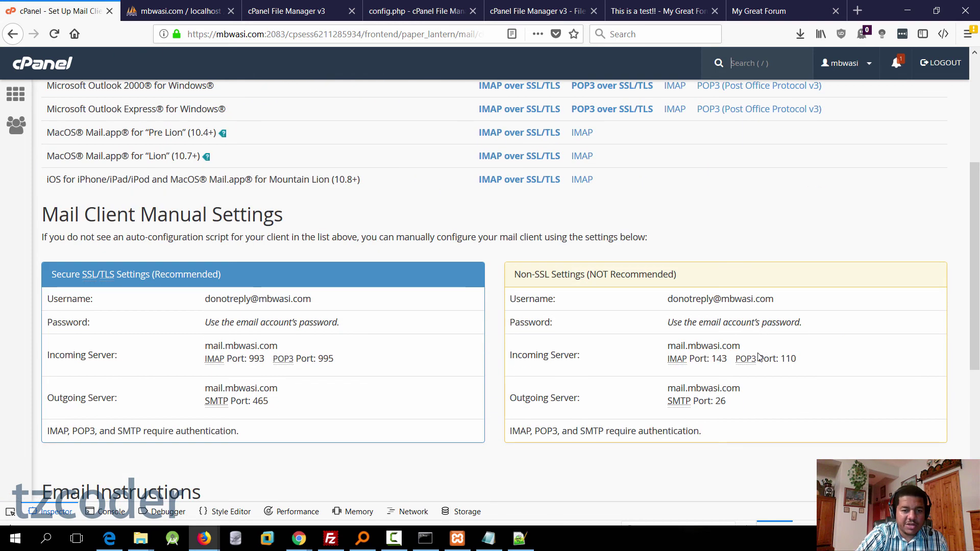
pyautogui.scroll(-2, 640, 337)
pyautogui.scroll(-1, 640, 337)
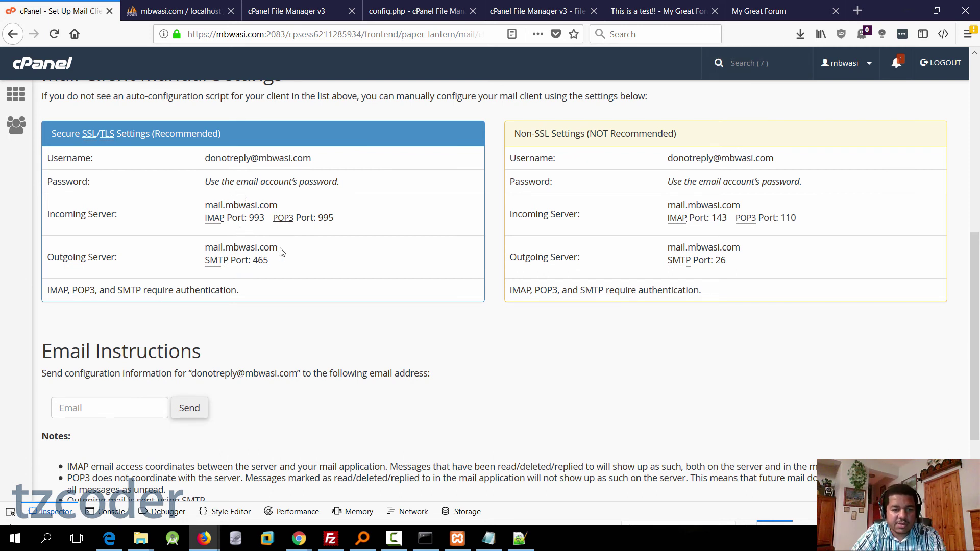
pyautogui.moveTo(280, 248); pyautogui.dragTo(203, 256)
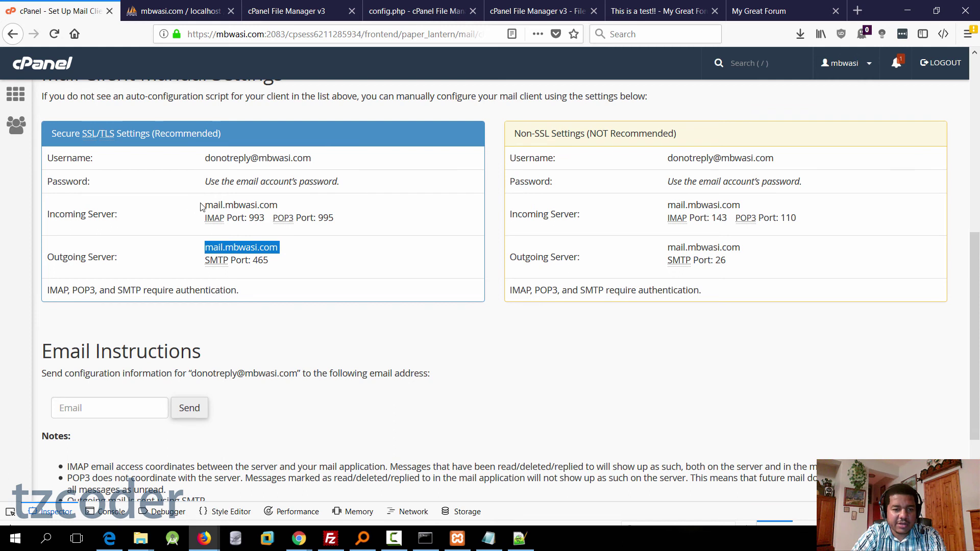
pyautogui.moveTo(205, 158); pyautogui.dragTo(321, 166)
pyautogui.hotkey('ctrl', 'c')
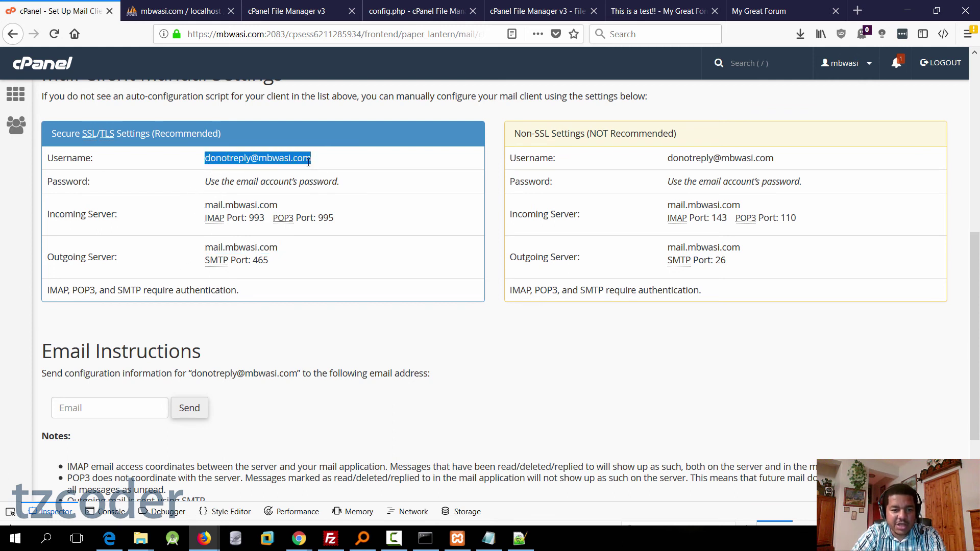
pyautogui.moveTo(269, 261); pyautogui.dragTo(257, 262)
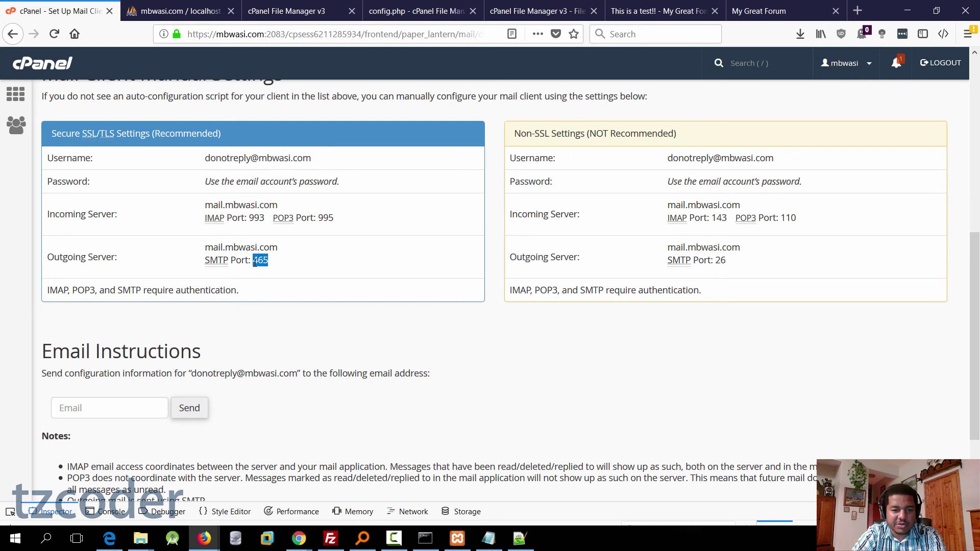
pyautogui.moveTo(114, 136); pyautogui.dragTo(100, 137)
pyautogui.click(746, 12)
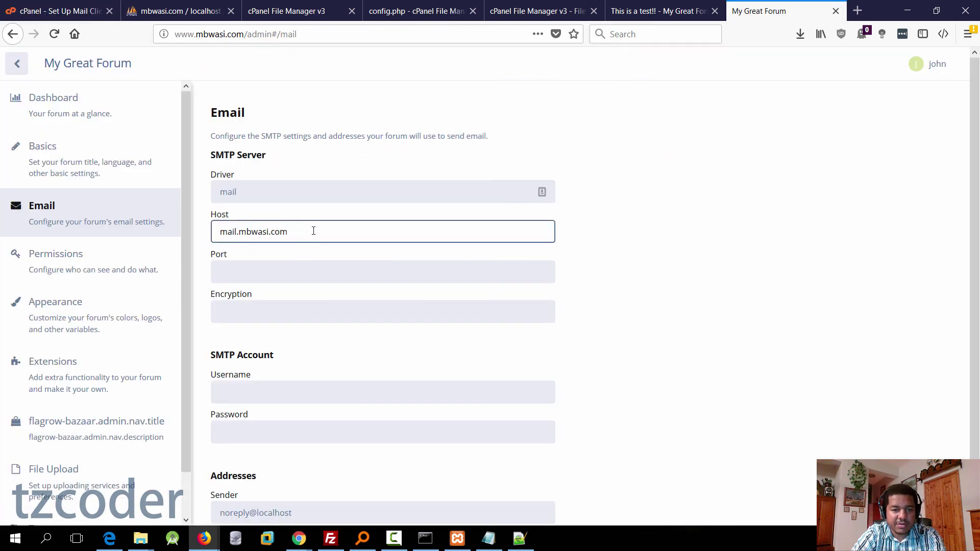
pyautogui.click(316, 265)
pyautogui.write('465')
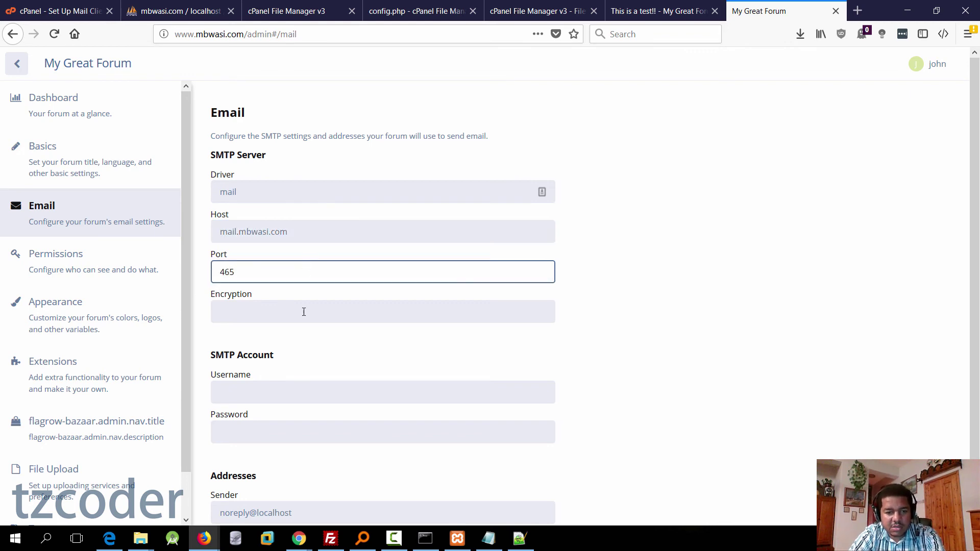
pyautogui.click(302, 315)
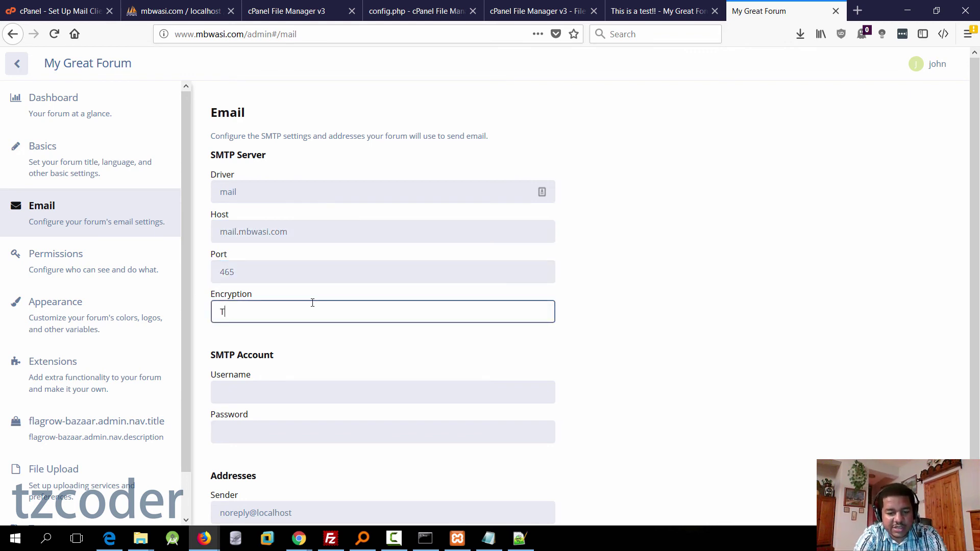
pyautogui.click(315, 391)
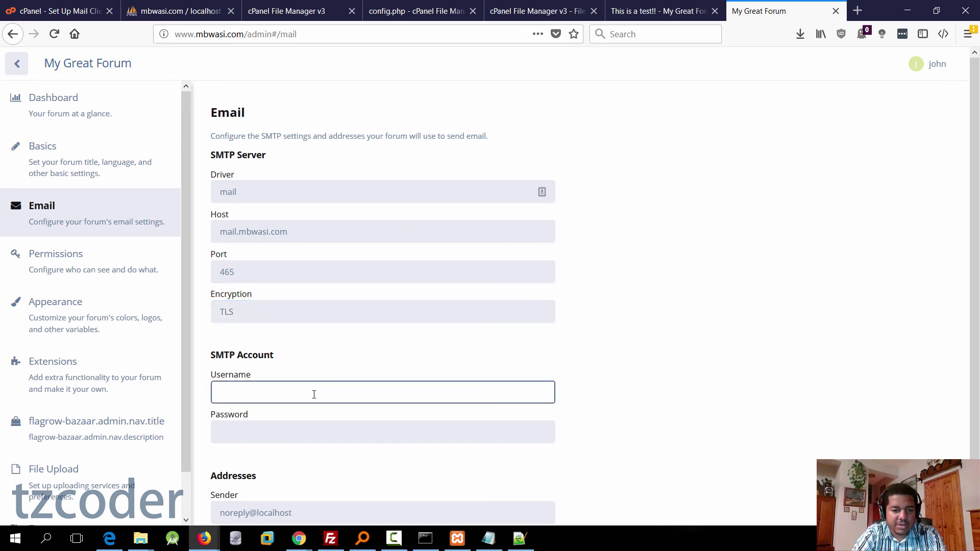
pyautogui.scroll(-2, 322, 396)
pyautogui.hotkey('ctrl', 'v')
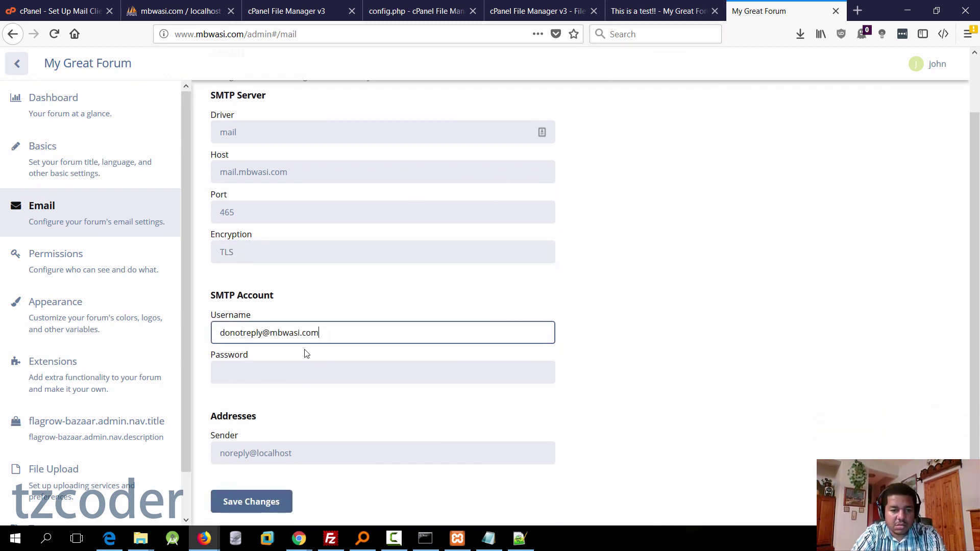
pyautogui.click(328, 456)
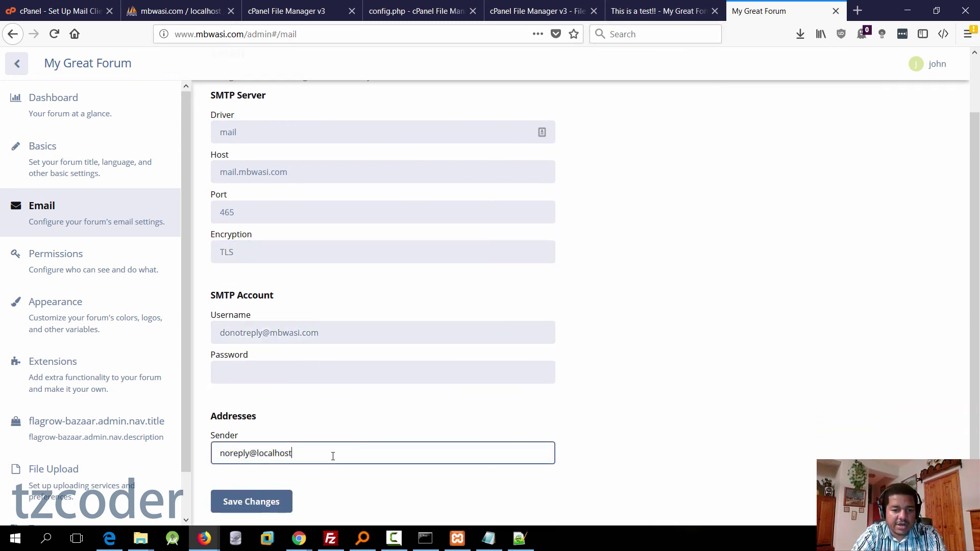
pyautogui.moveTo(331, 455); pyautogui.dragTo(207, 459)
pyautogui.hotkey('ctrl', 'v')
pyautogui.click(278, 374)
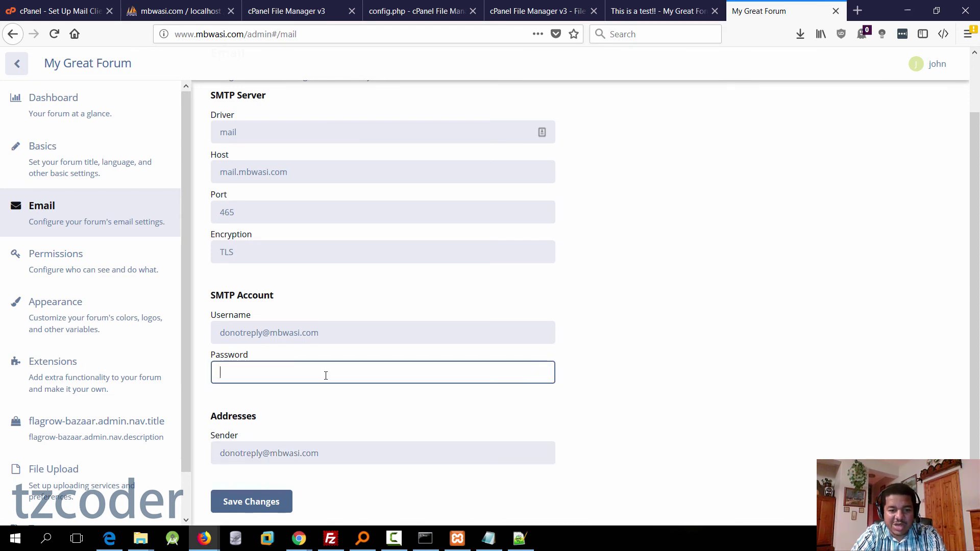
pyautogui.hotkey('ctrl', 'v')
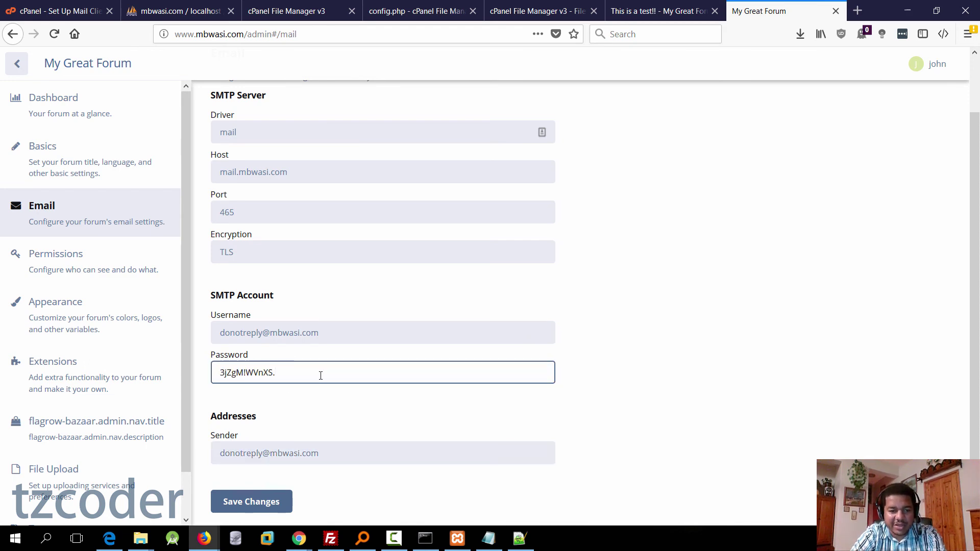
pyautogui.click(529, 422)
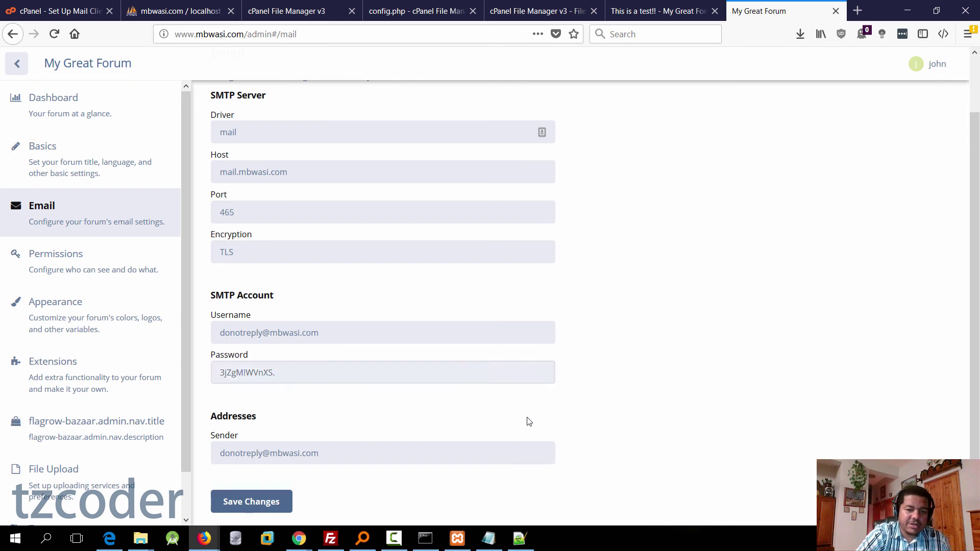
pyautogui.scroll(1, 705, 415)
pyautogui.scroll(-2, 685, 405)
pyautogui.click(267, 506)
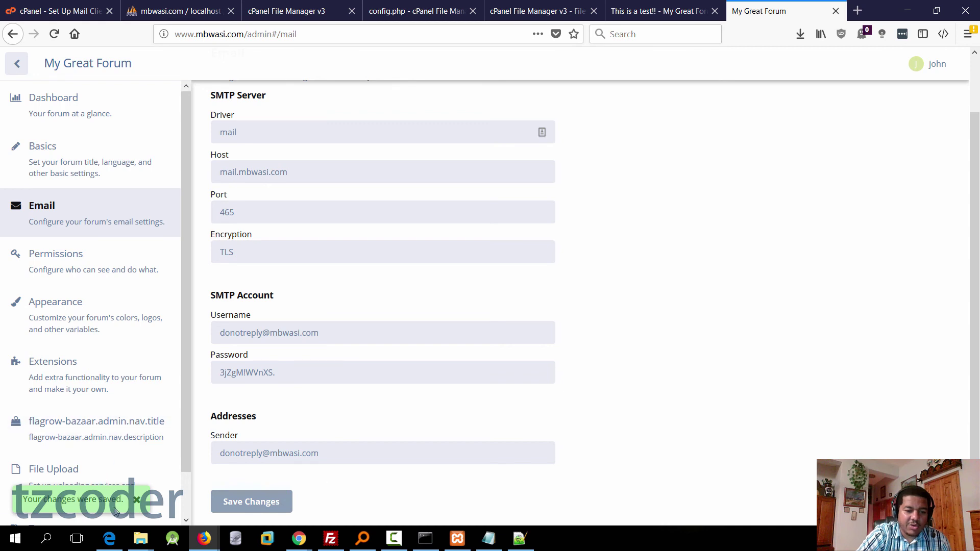
pyautogui.scroll(1, 337, 225)
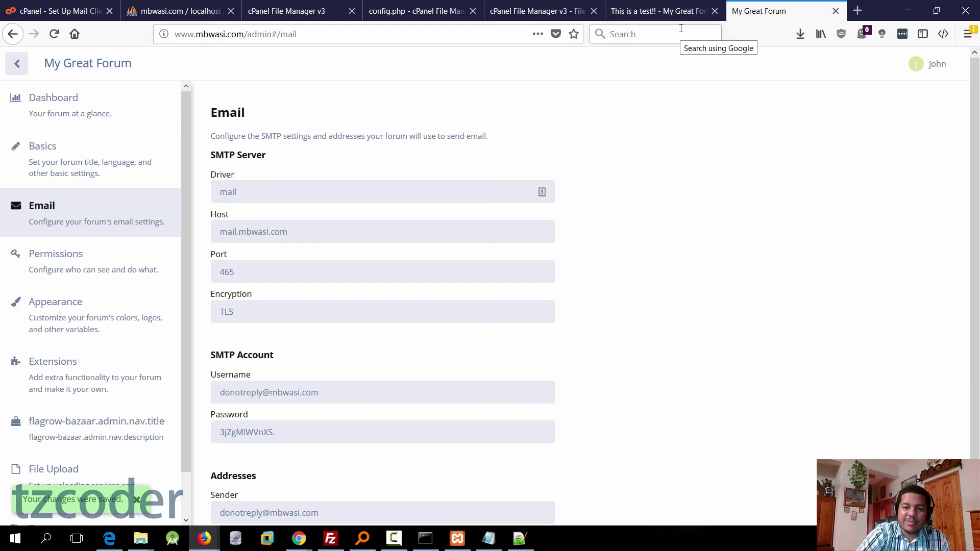
# Step: Log out of the administrator account from the forum's account menu
pyautogui.click(648, 14)
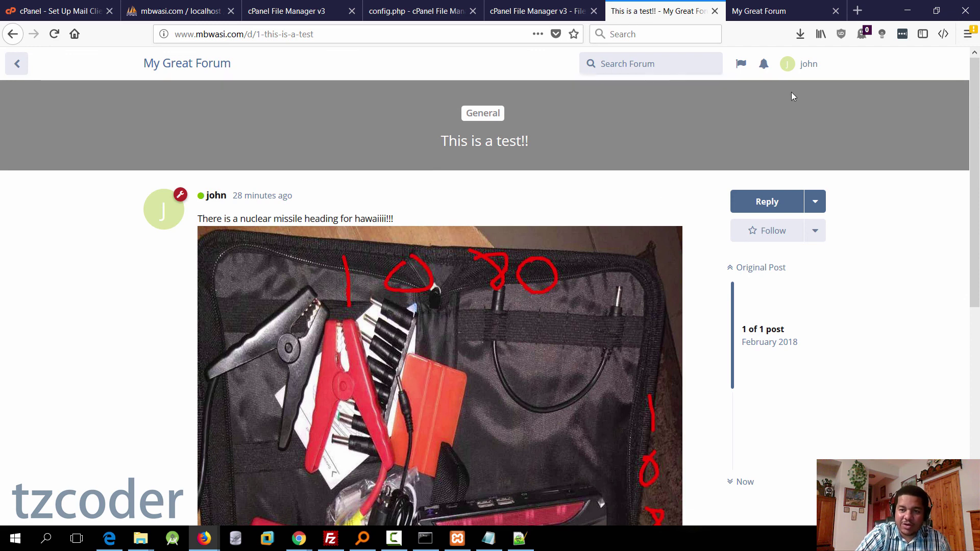
pyautogui.click(806, 64)
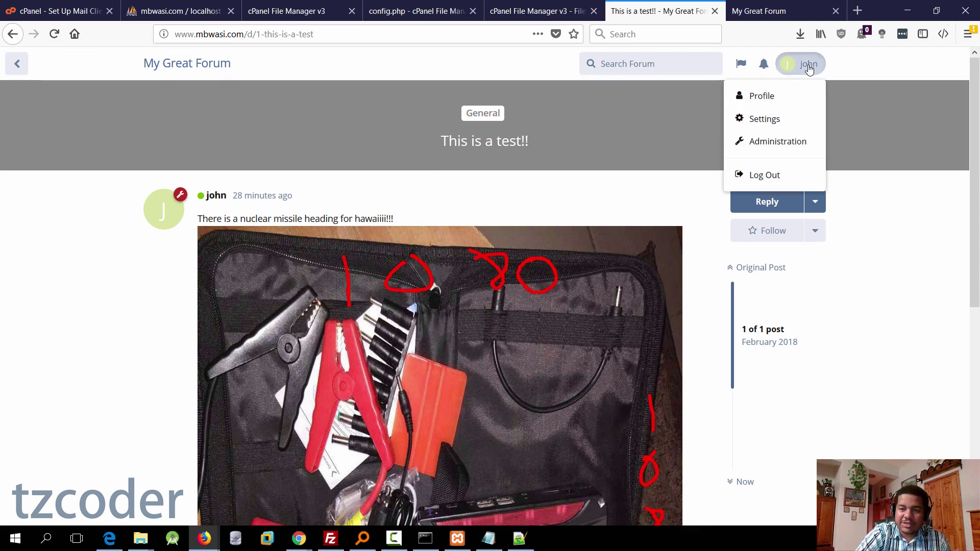
pyautogui.click(764, 175)
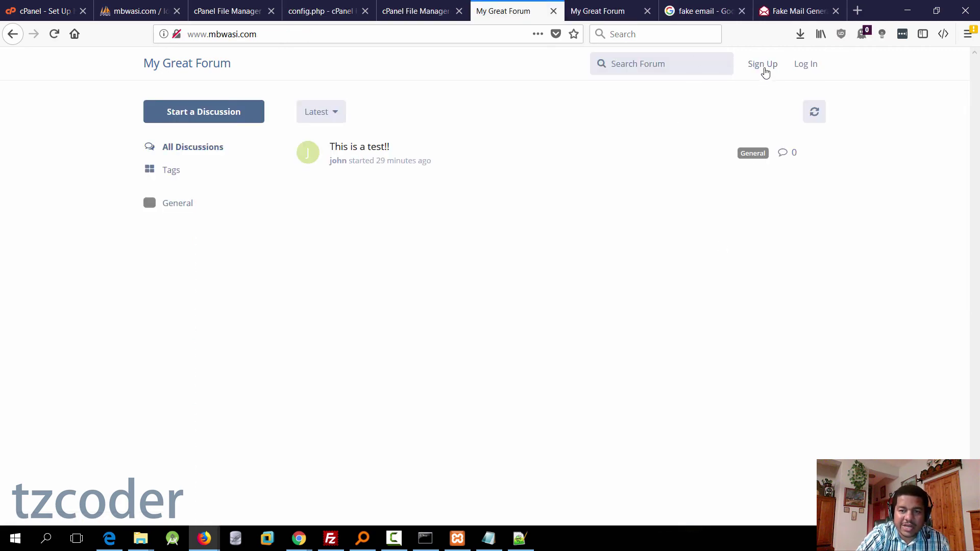
# Step: Register new member 'johndoe' with the disposable e-mail address and a password
pyautogui.click(763, 64)
pyautogui.write('johndoe')
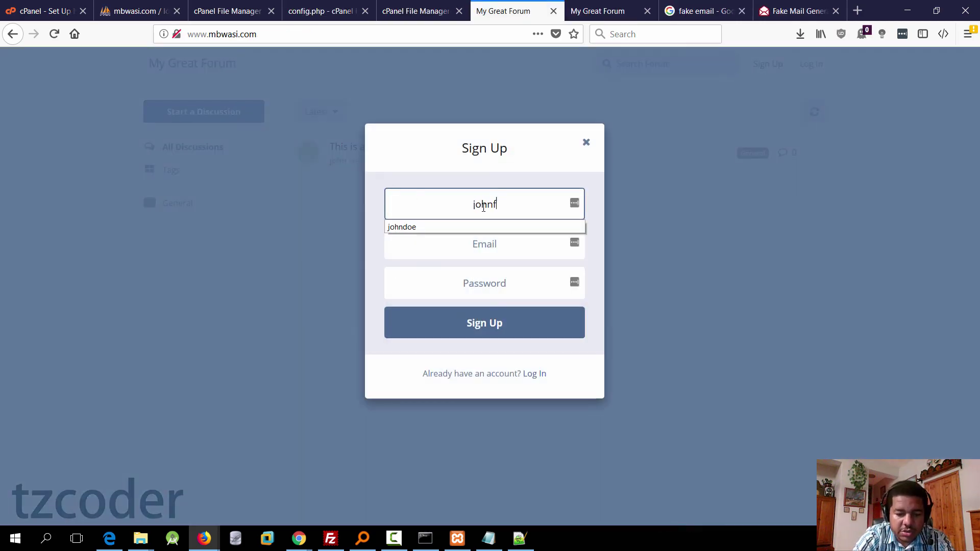
pyautogui.click(486, 243)
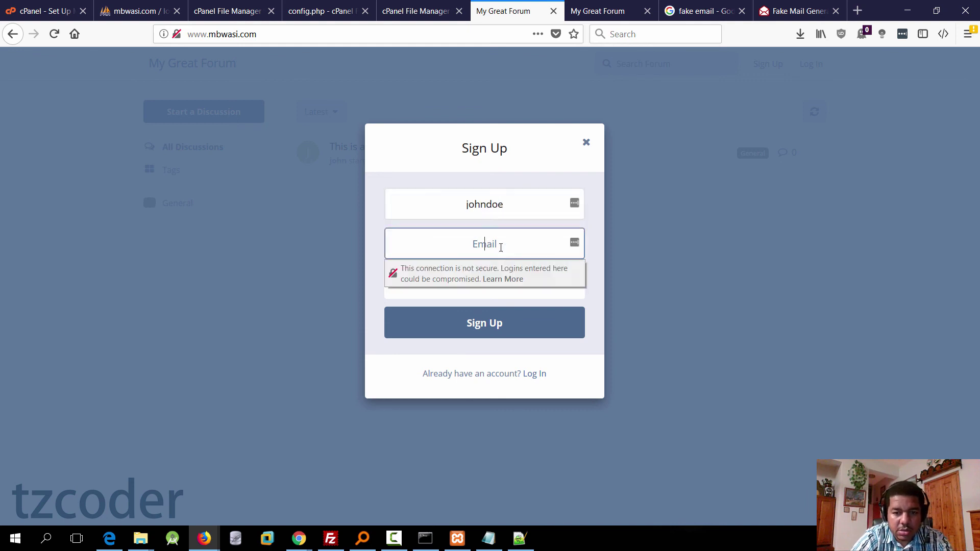
pyautogui.hotkey('ctrl', 'v')
pyautogui.click(531, 289)
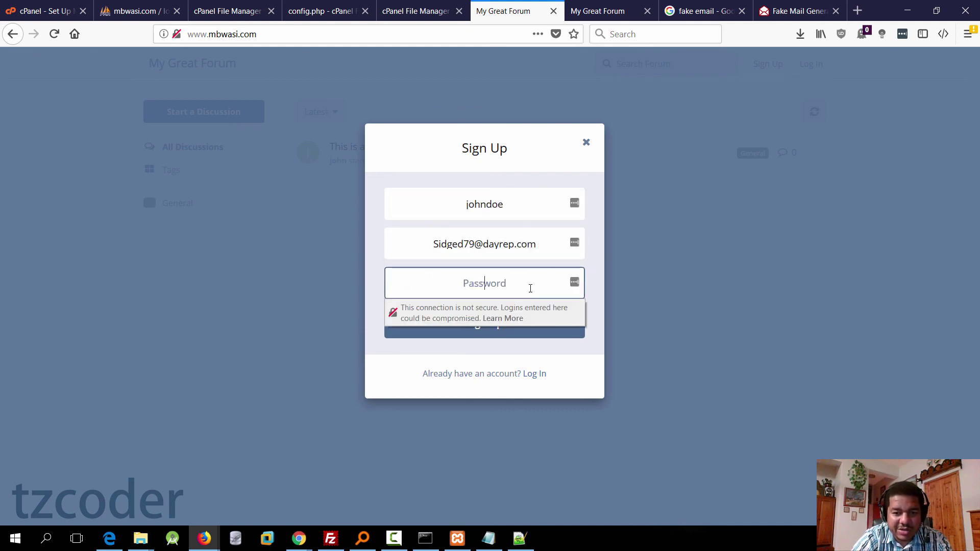
pyautogui.write('*********')
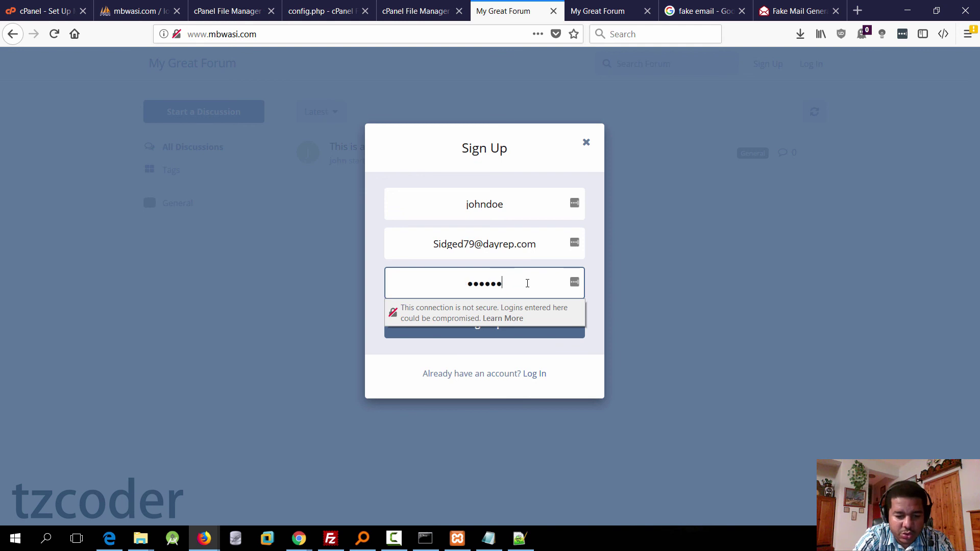
pyautogui.write('*')
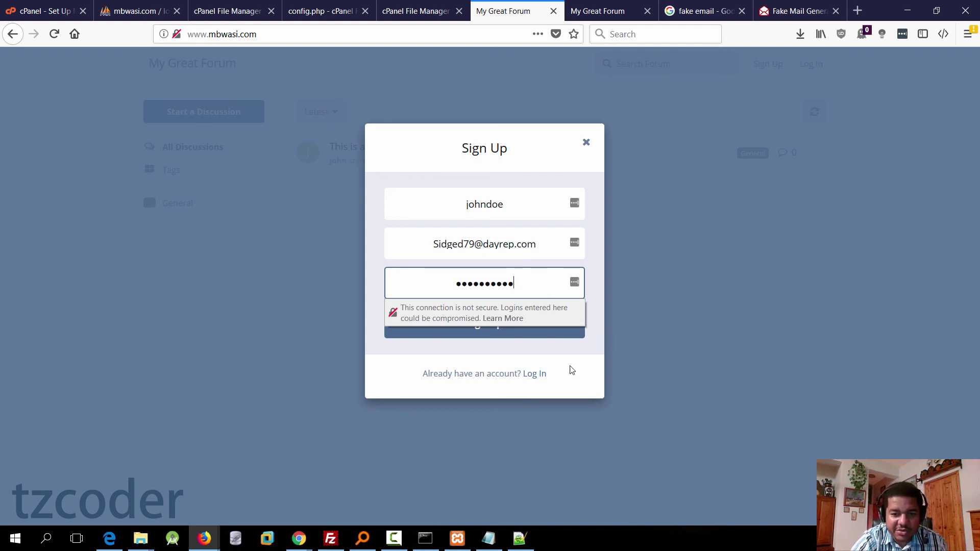
pyautogui.click(550, 335)
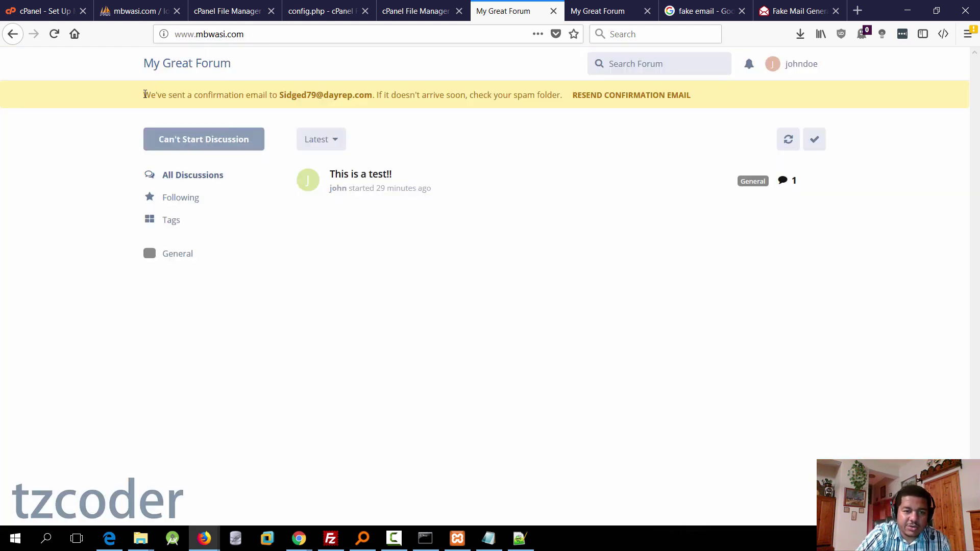
# Step: Check the confirmation-sent notice and go to the temporary inbox with the activation e-mail
pyautogui.moveTo(144, 95); pyautogui.dragTo(703, 98)
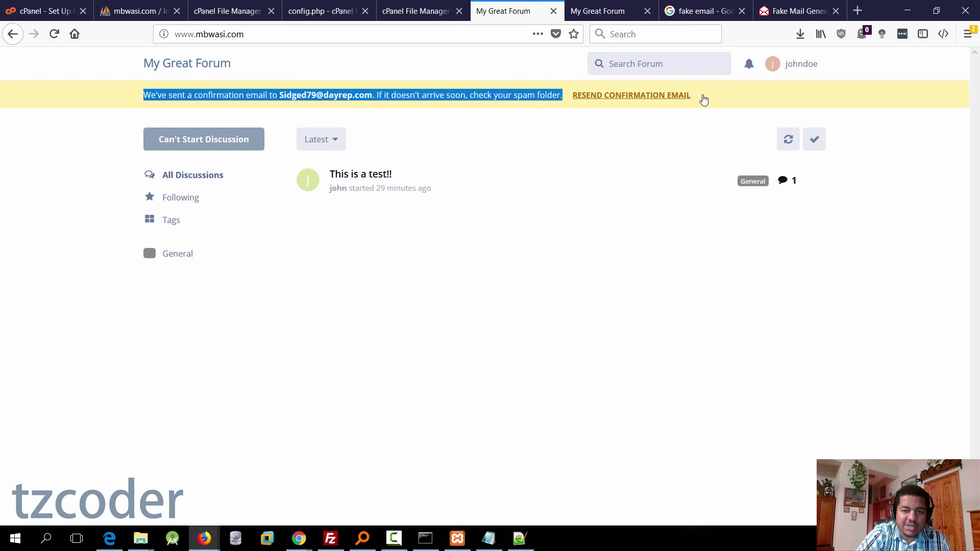
pyautogui.click(559, 97)
pyautogui.click(797, 13)
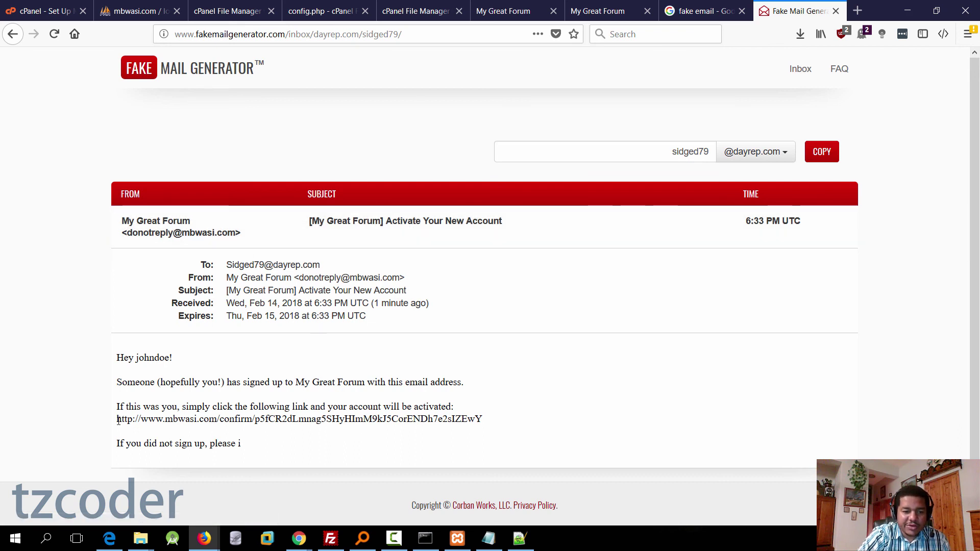
# Step: Open the e-mail's Flarum activation link in a new tab to confirm the account
pyautogui.moveTo(117, 421); pyautogui.dragTo(501, 422)
pyautogui.rightClick(475, 420)
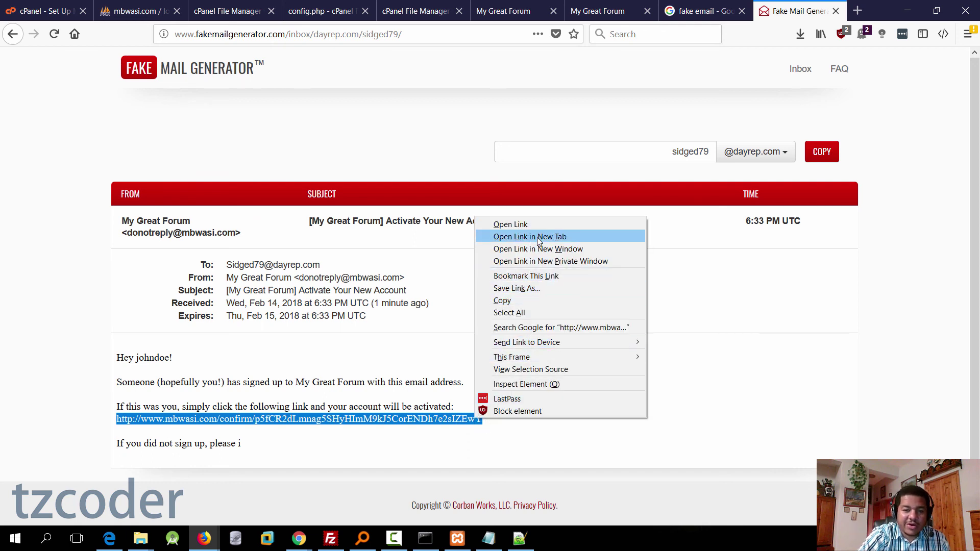
pyautogui.click(538, 237)
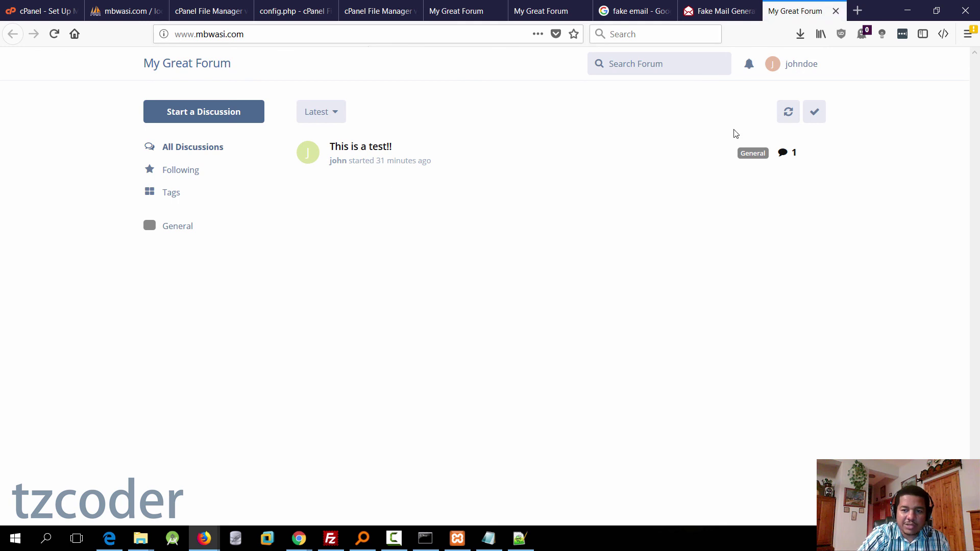
# Step: Check the new member's account menu, then open the 'This is a test!!' discussion
pyautogui.click(803, 72)
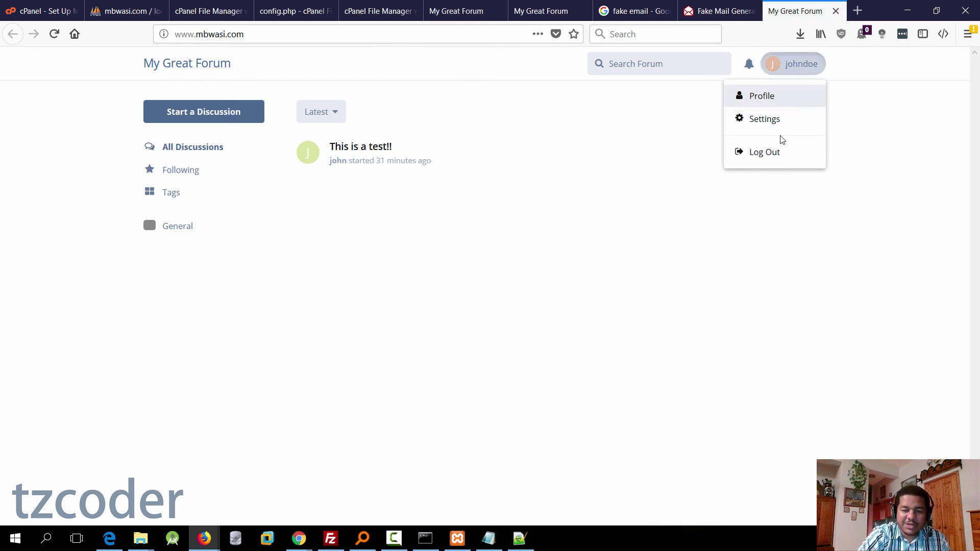
pyautogui.click(874, 239)
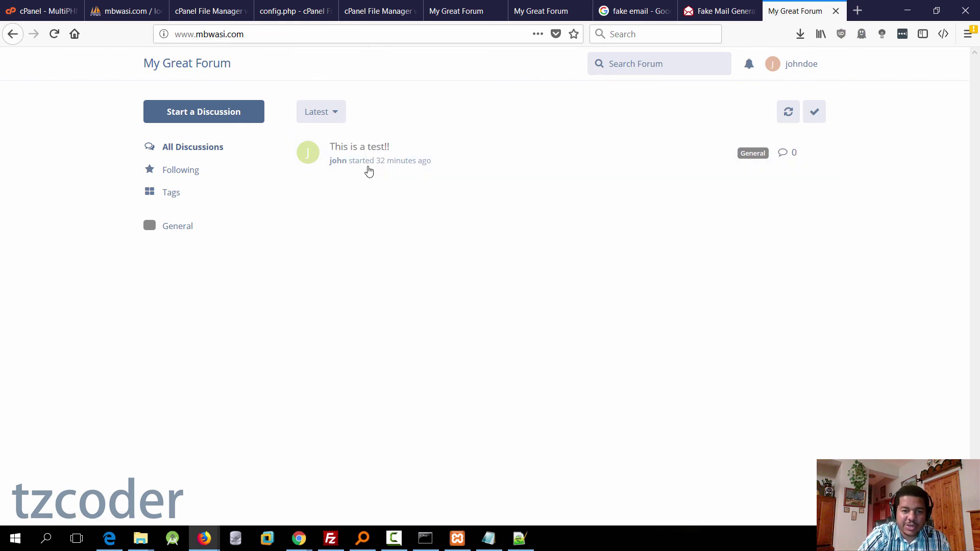
pyautogui.click(407, 156)
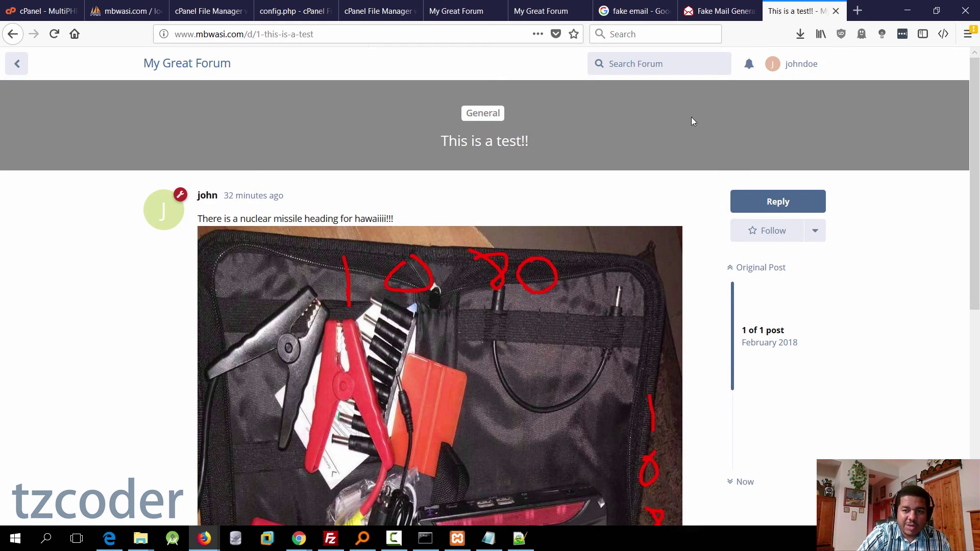
# Step: Post the reply 'Runnn!!!!!' in the 'This is a test!!' discussion
pyautogui.scroll(-7, 403, 373)
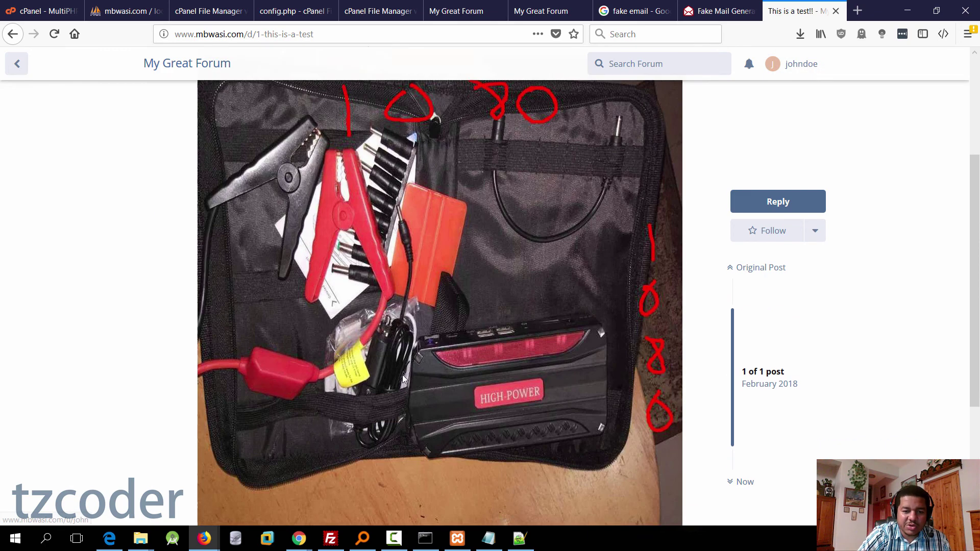
pyautogui.click(237, 461)
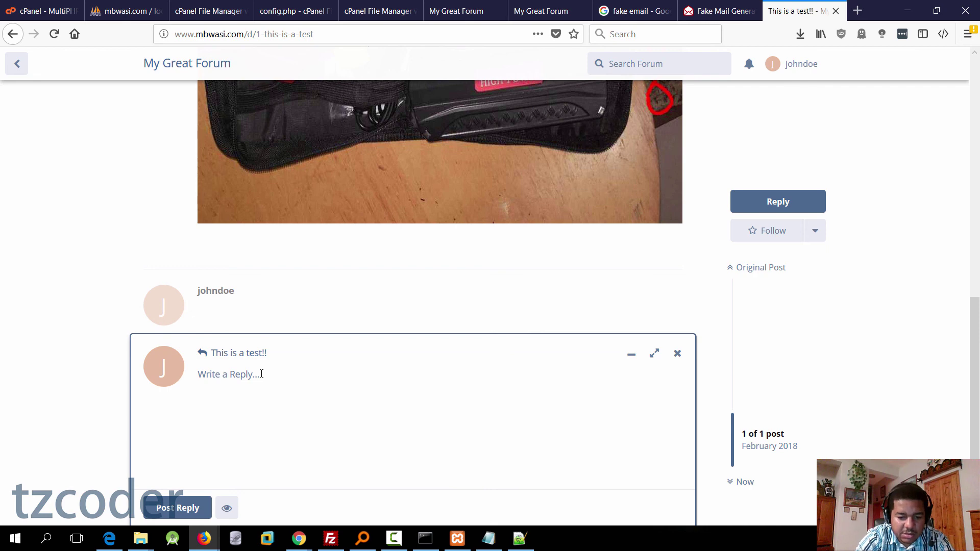
pyautogui.write('Runnn!!!!!')
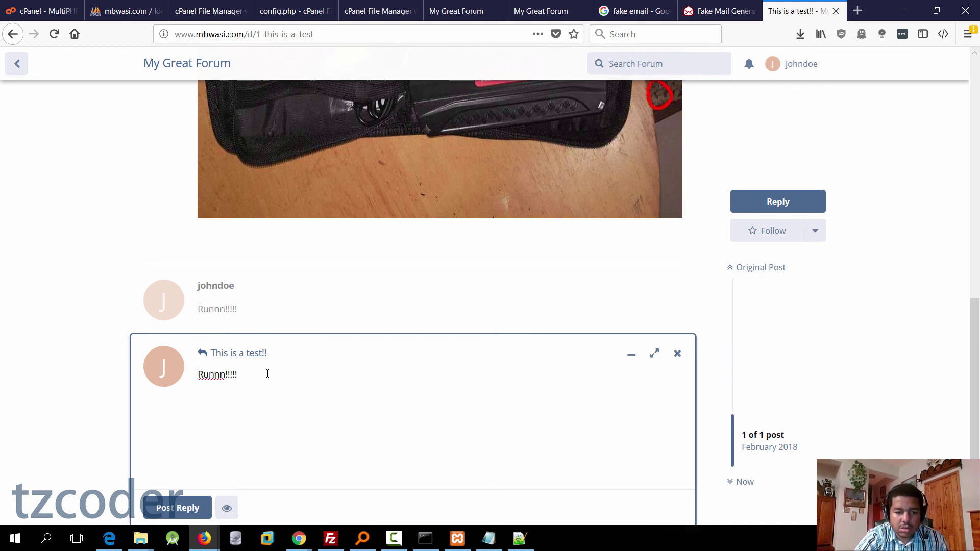
pyautogui.click(190, 508)
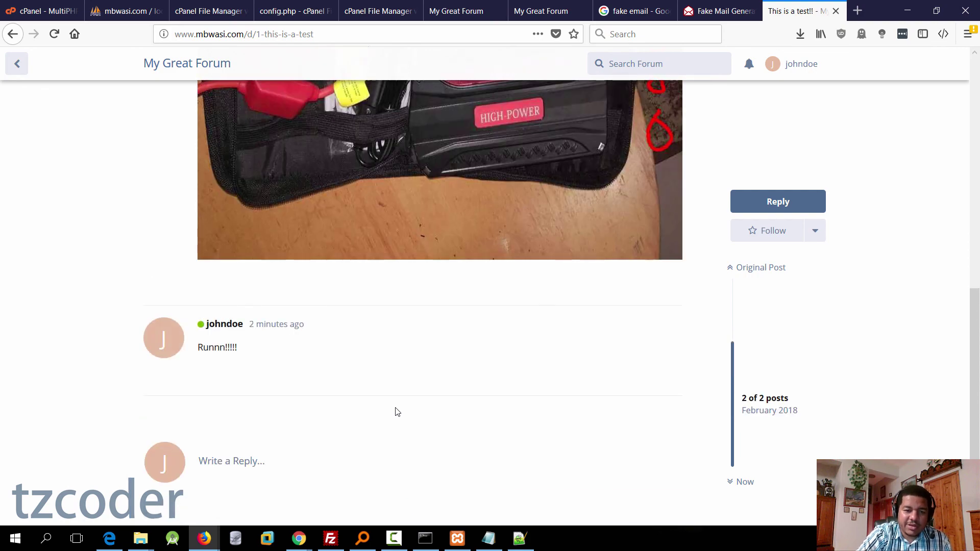
# Step: Like the original post, follow the discussion, and return to the forum's discussion list
pyautogui.scroll(3, 399, 403)
pyautogui.scroll(-1, 497, 463)
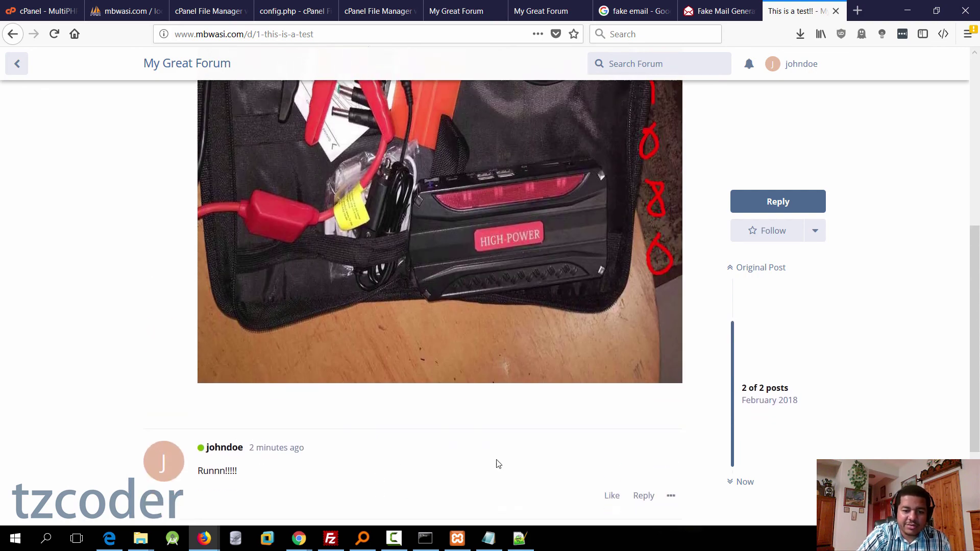
pyautogui.scroll(3, 620, 382)
pyautogui.click(612, 493)
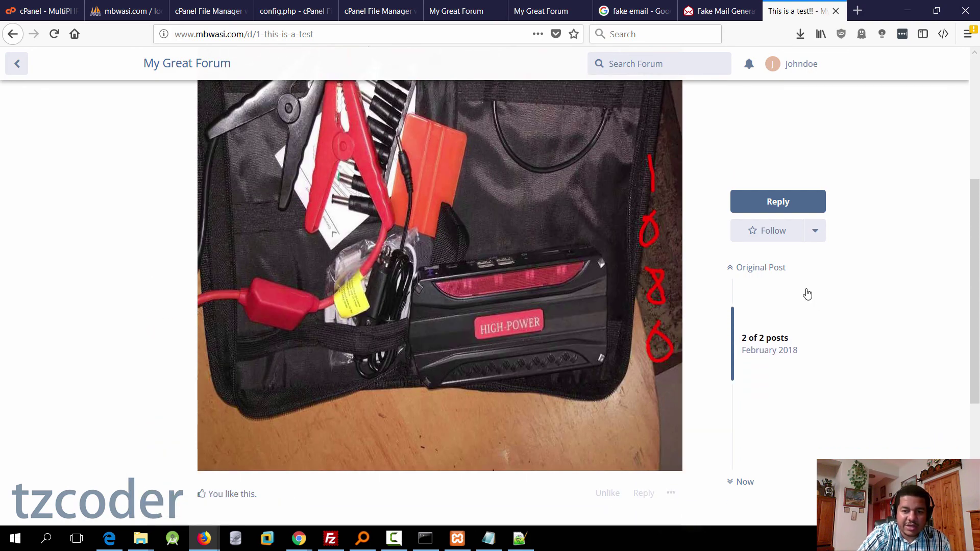
pyautogui.click(771, 238)
pyautogui.scroll(-4, 658, 327)
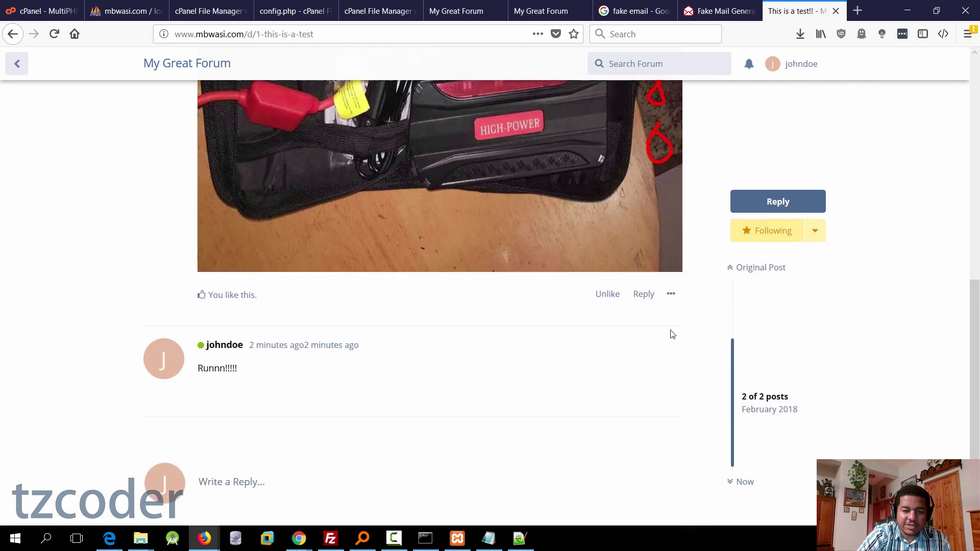
pyautogui.scroll(10, 274, 407)
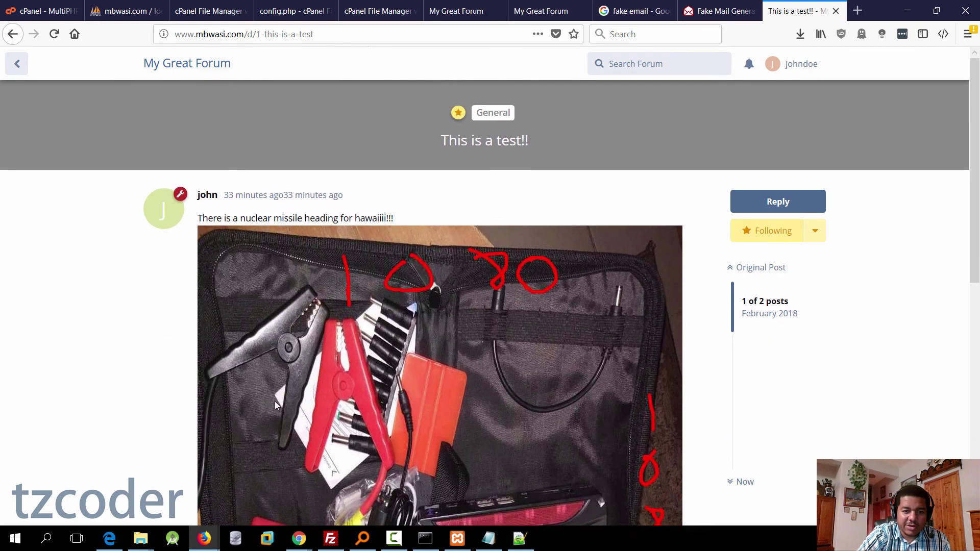
pyautogui.click(211, 67)
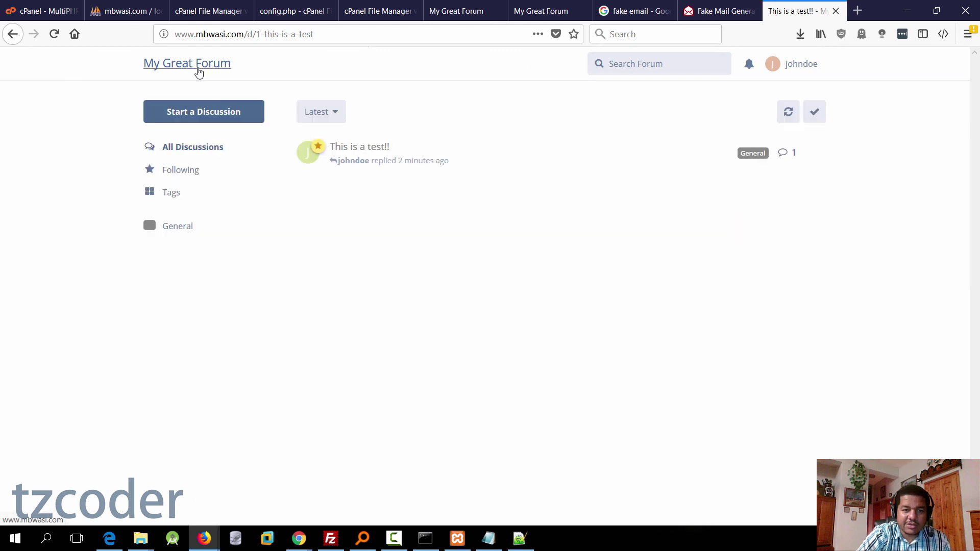